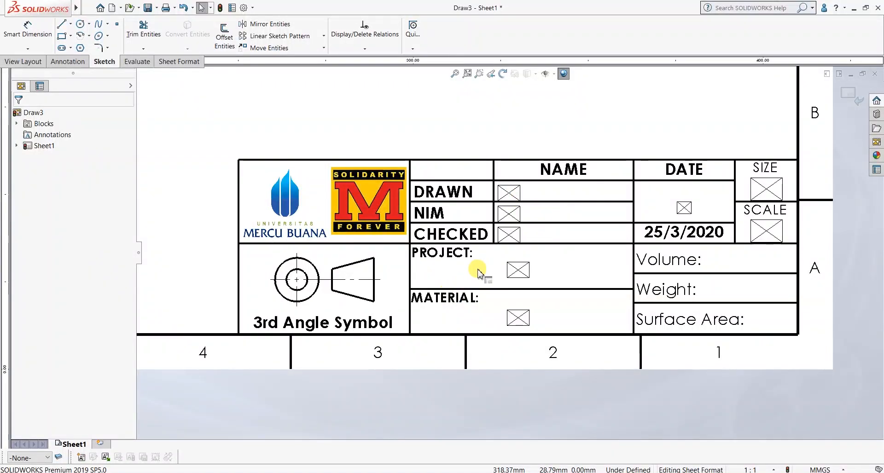
Step: Zoom and pan around the drawing sheet to review it
scroll(465, 260, down, 1)
scroll(467, 261, up, 3)
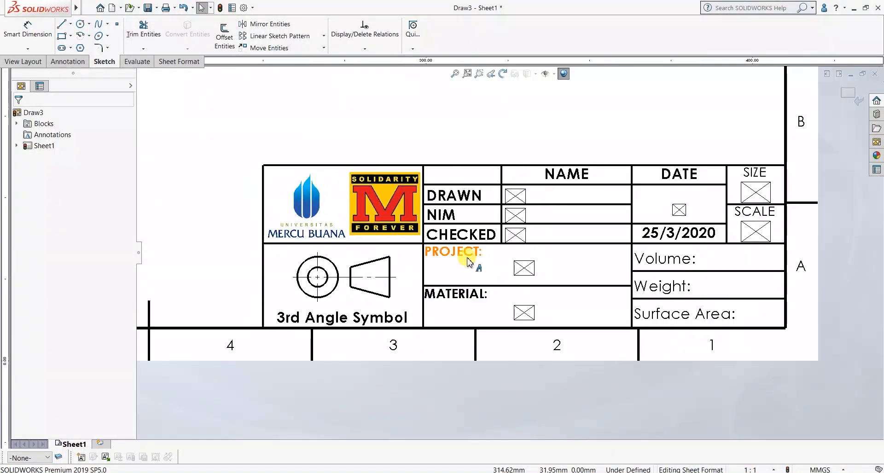
scroll(519, 256, down, 1)
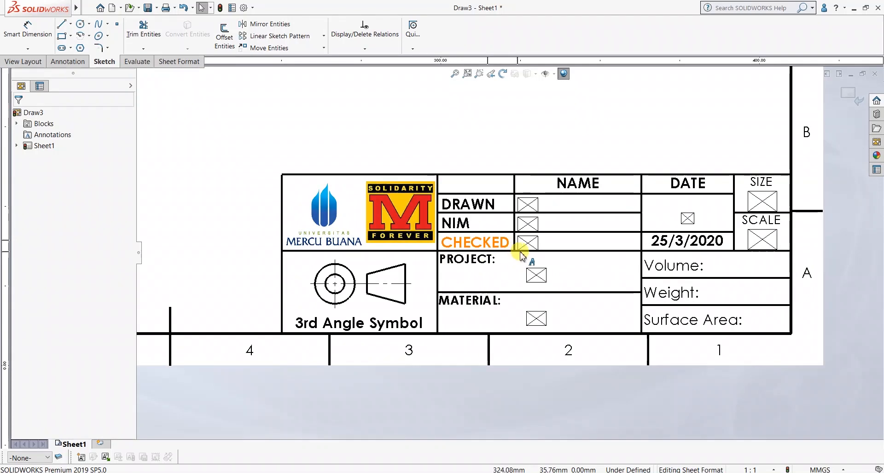
scroll(525, 198, down, 1)
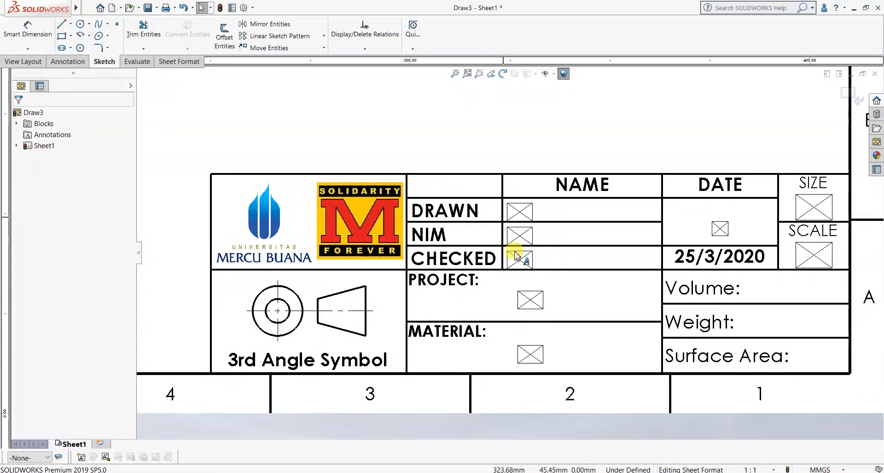
scroll(518, 250, up, 2)
scroll(479, 152, up, 1)
scroll(489, 285, down, 1)
scroll(474, 219, up, 2)
scroll(474, 219, down, 2)
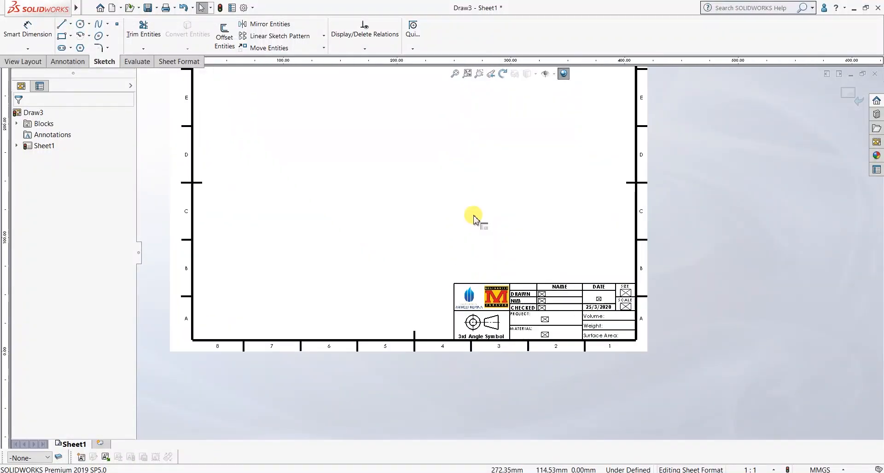
scroll(477, 207, up, 2)
scroll(467, 249, down, 2)
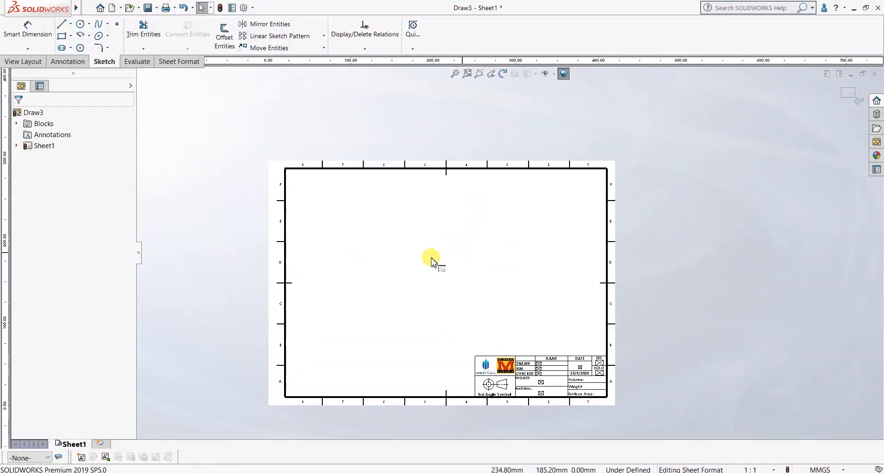
scroll(508, 372, down, 1)
scroll(553, 351, down, 2)
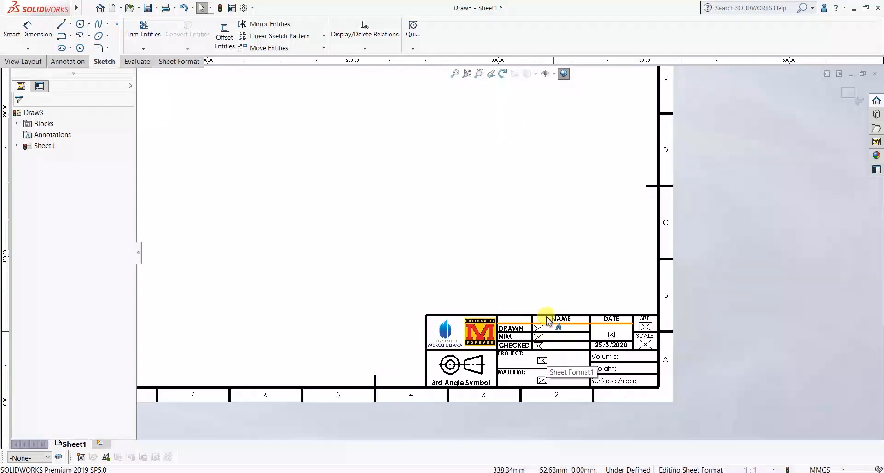
scroll(533, 327, down, 1)
scroll(516, 322, down, 1)
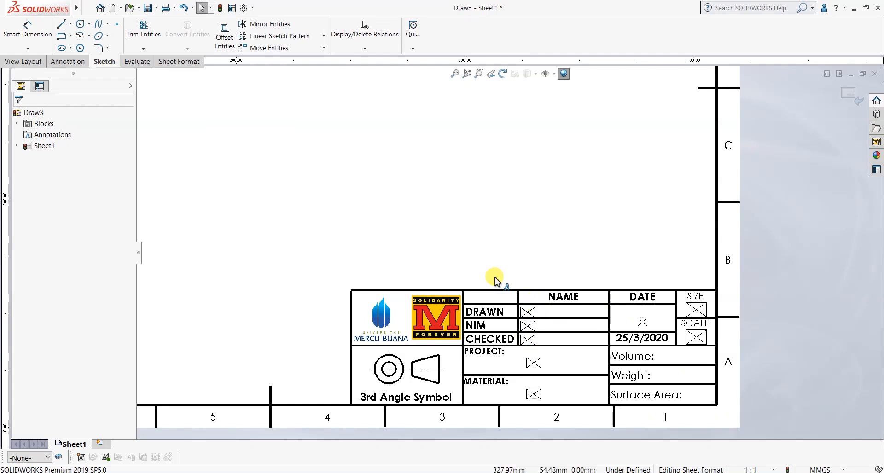
scroll(504, 292, down, 1)
scroll(534, 313, down, 1)
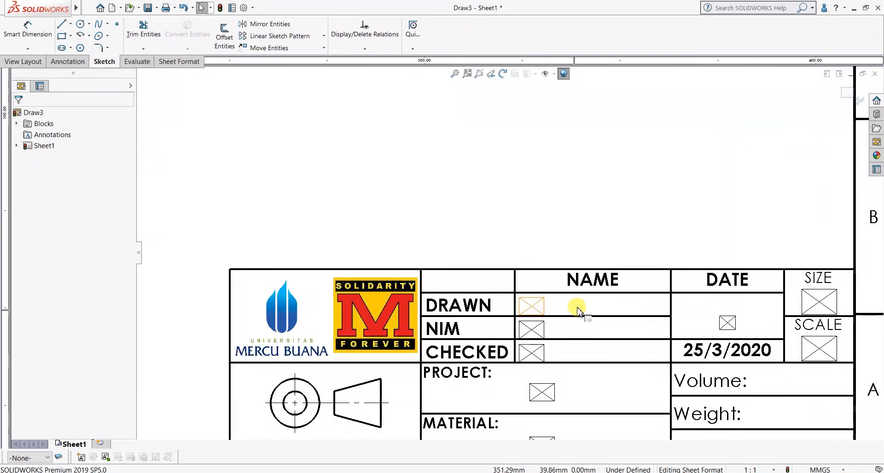
scroll(580, 303, up, 3)
scroll(450, 155, down, 2)
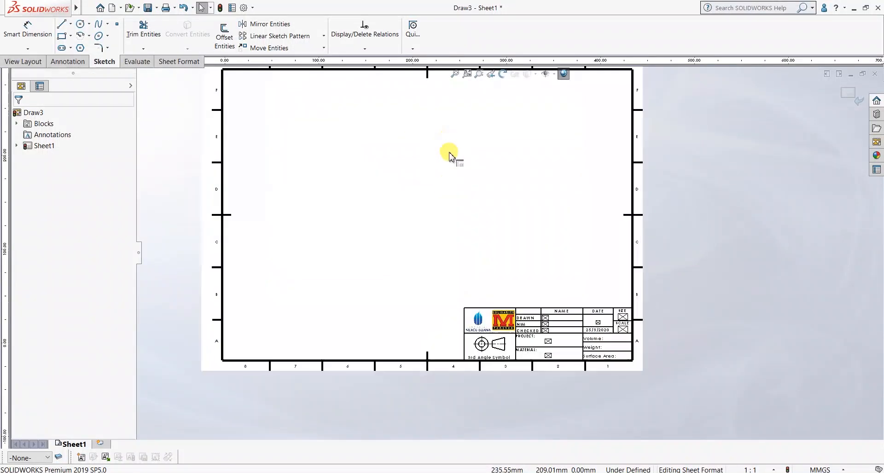
scroll(462, 200, up, 2)
middle_drag(462, 199, 485, 248)
scroll(485, 248, down, 2)
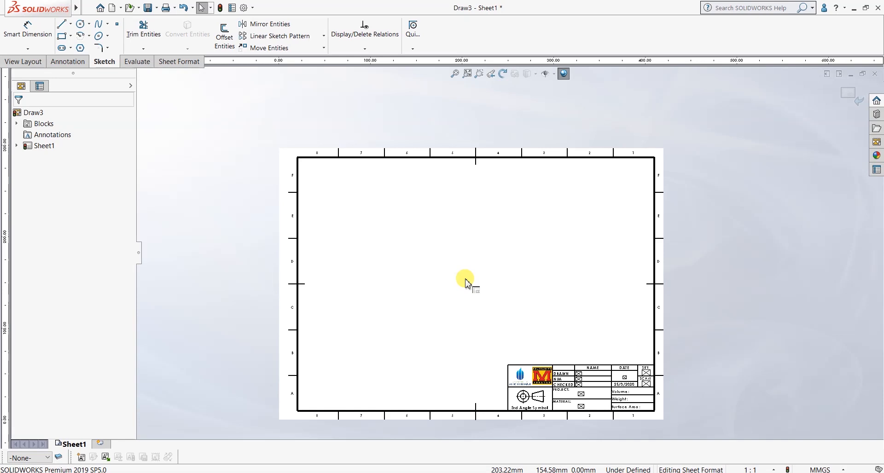
Step: Create a new blank Part document, Part1
key(ctrl+n)
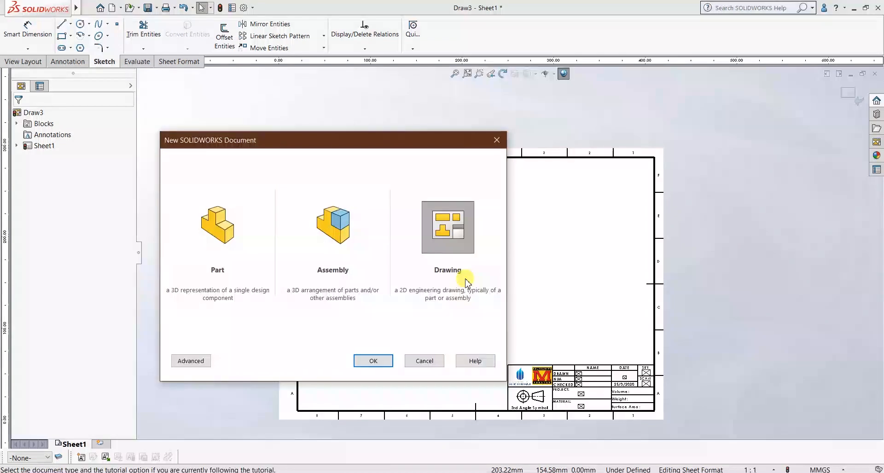
click(213, 235)
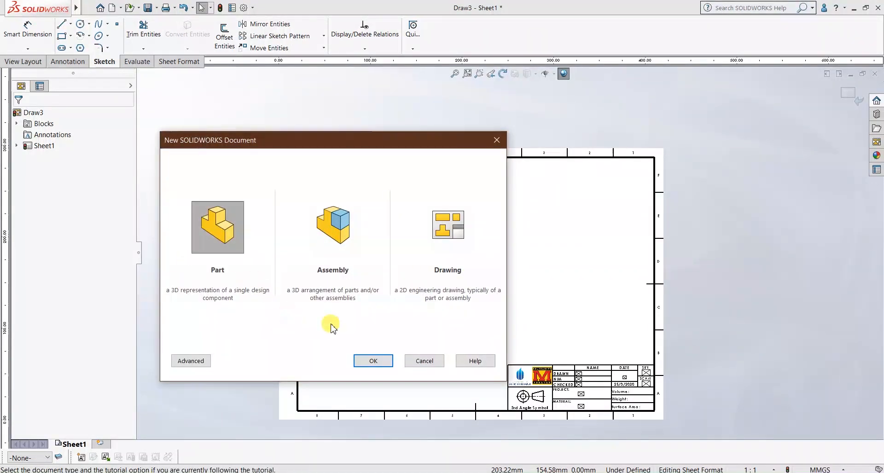
click(374, 361)
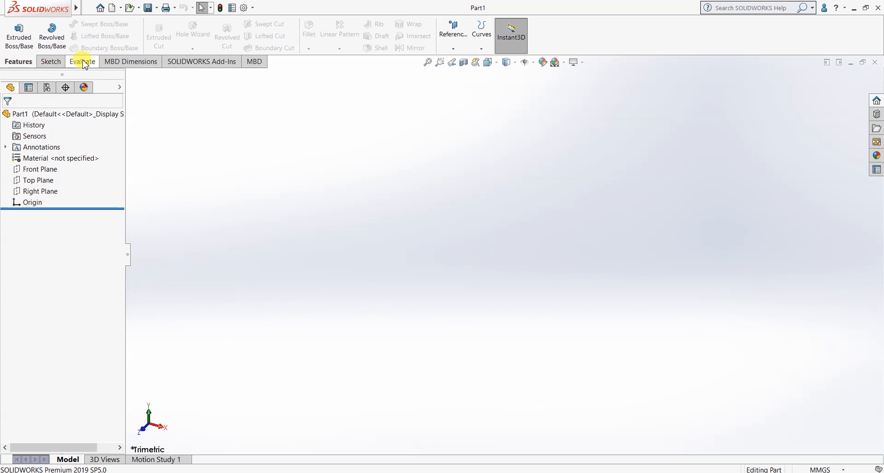
Step: Start a new sketch on the Top Plane
click(57, 64)
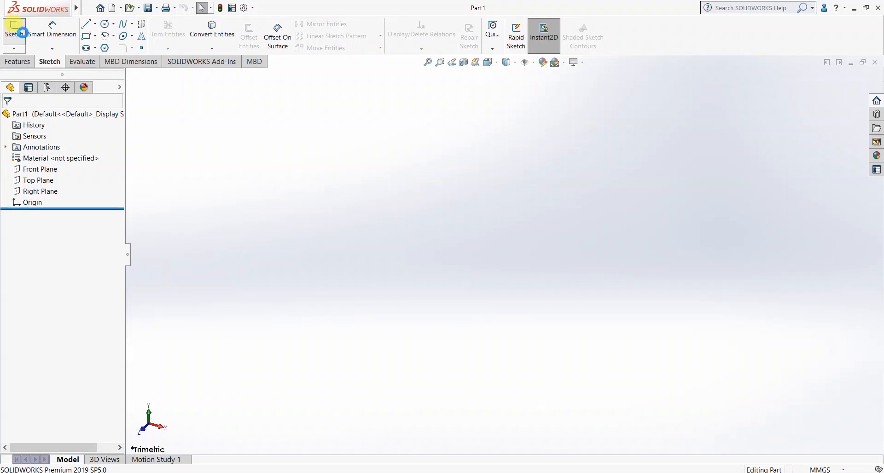
click(22, 34)
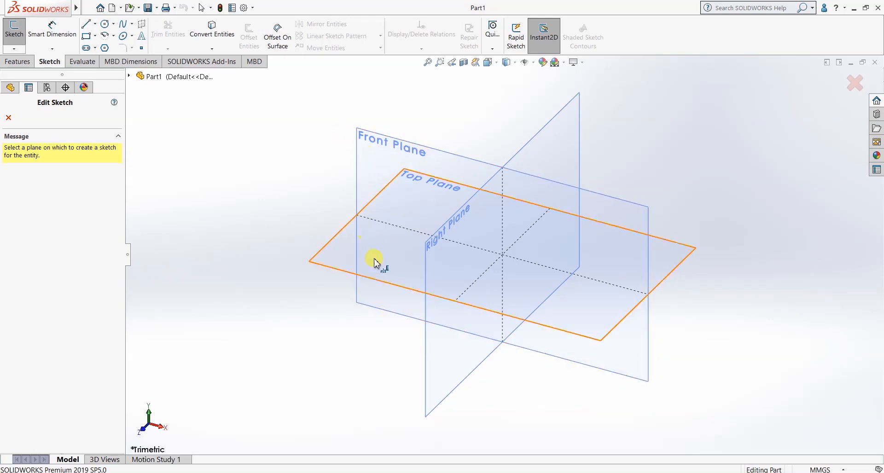
click(330, 247)
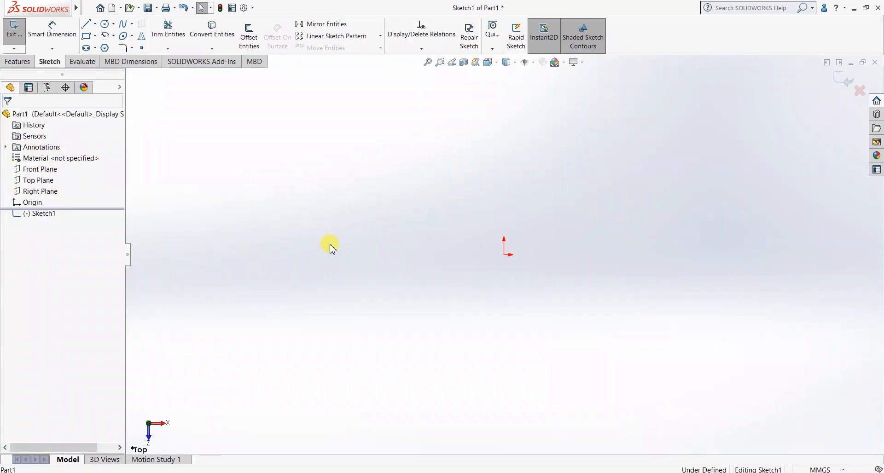
Step: Draw two concentric circles centred on the origin and pick the outer one for dimensioning
click(105, 24)
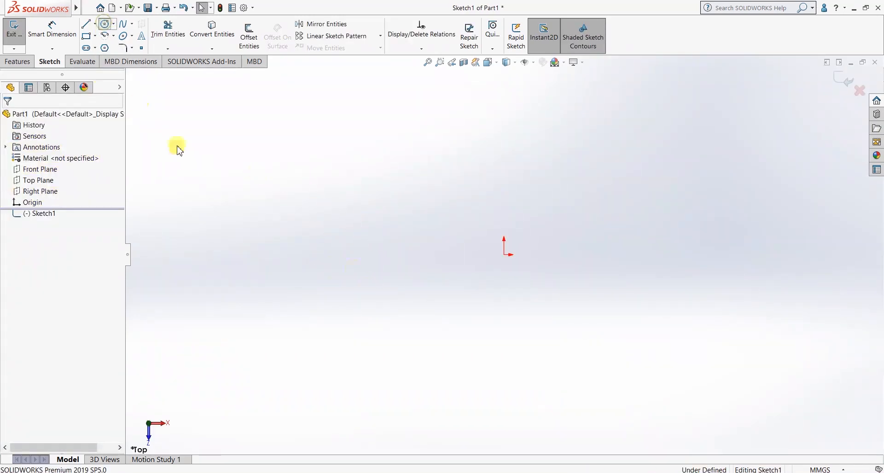
click(504, 255)
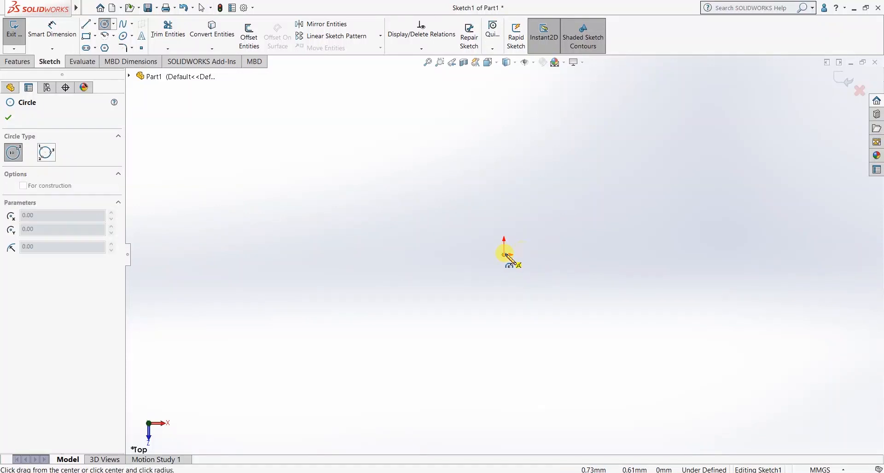
click(566, 235)
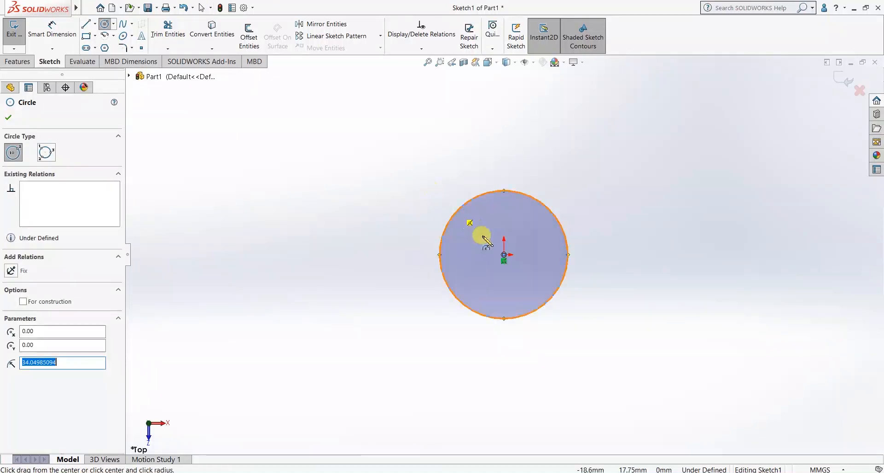
click(504, 254)
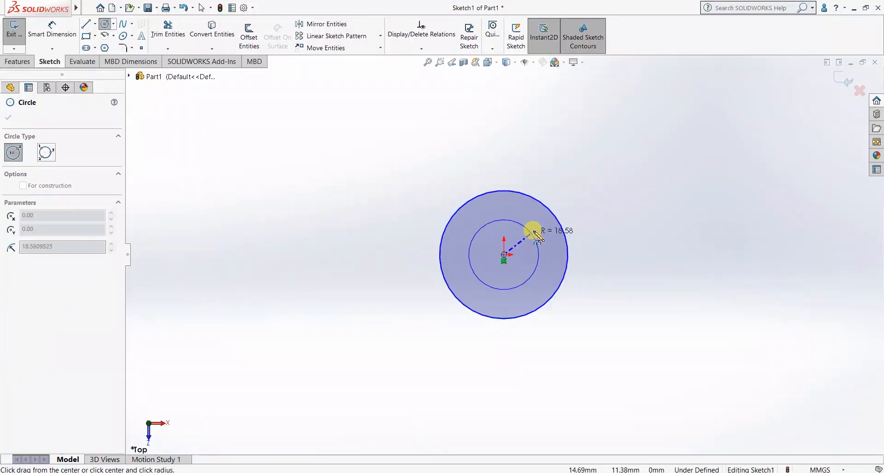
click(534, 230)
click(52, 27)
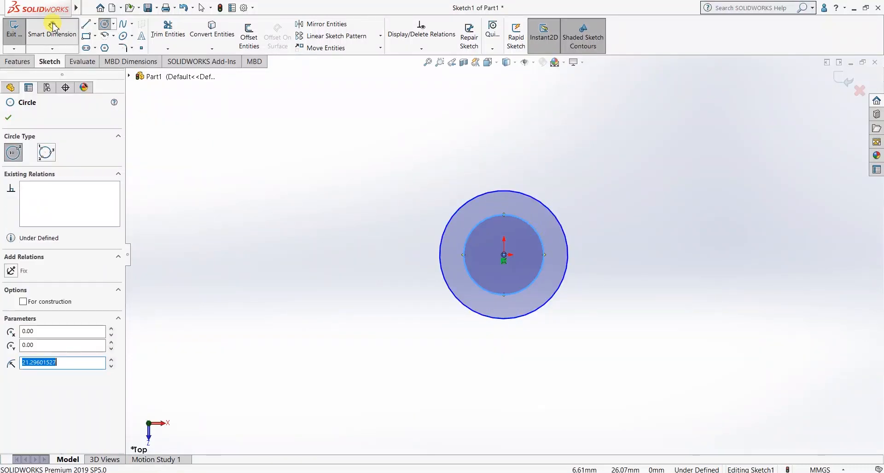
click(506, 192)
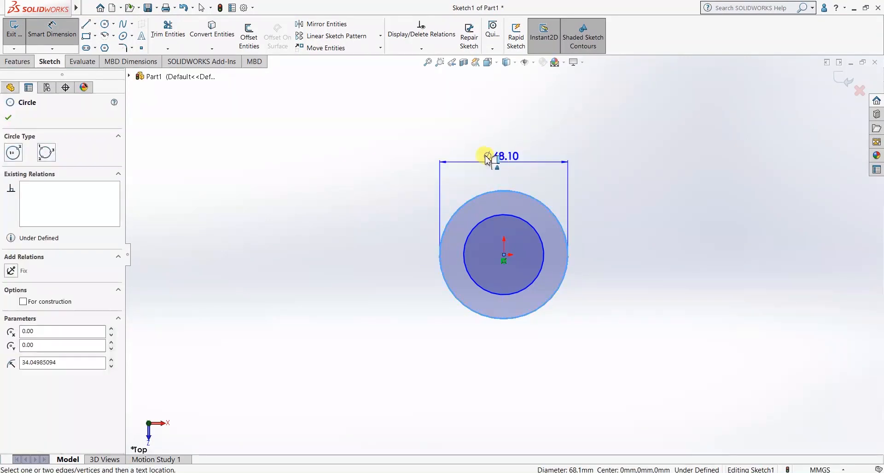
Step: Dimension the outer circle at Ø50 mm and the inner circle at Ø30 mm
click(499, 168)
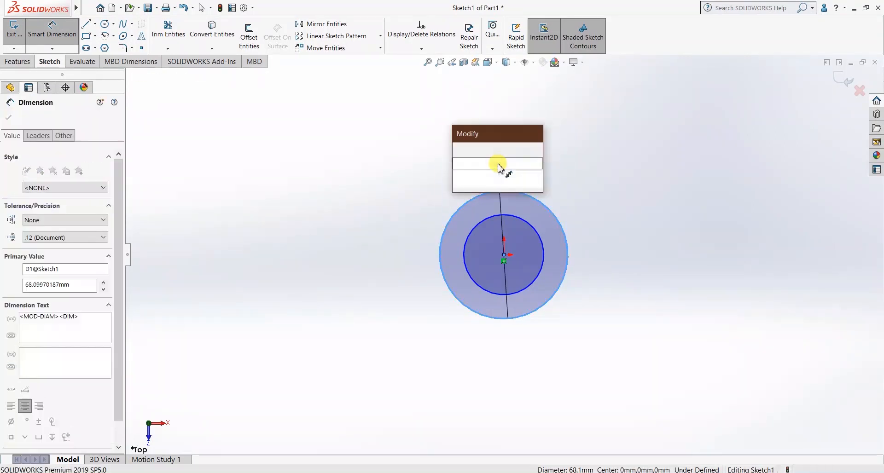
text(50)
key(Return)
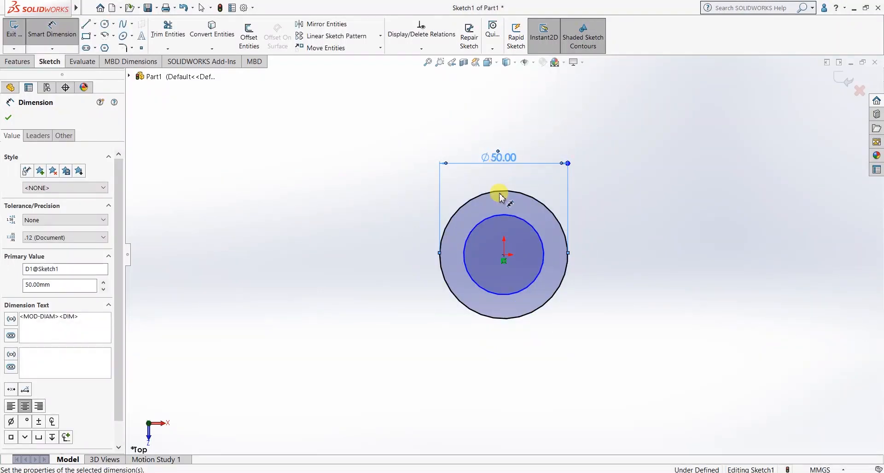
click(503, 214)
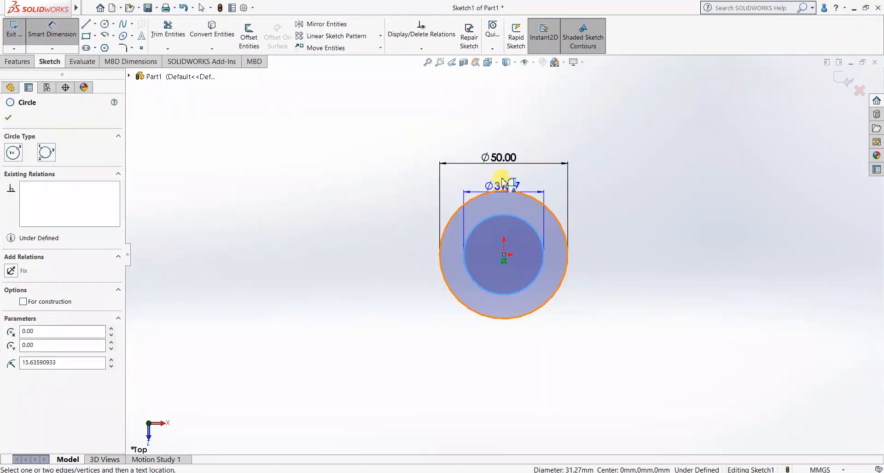
click(504, 182)
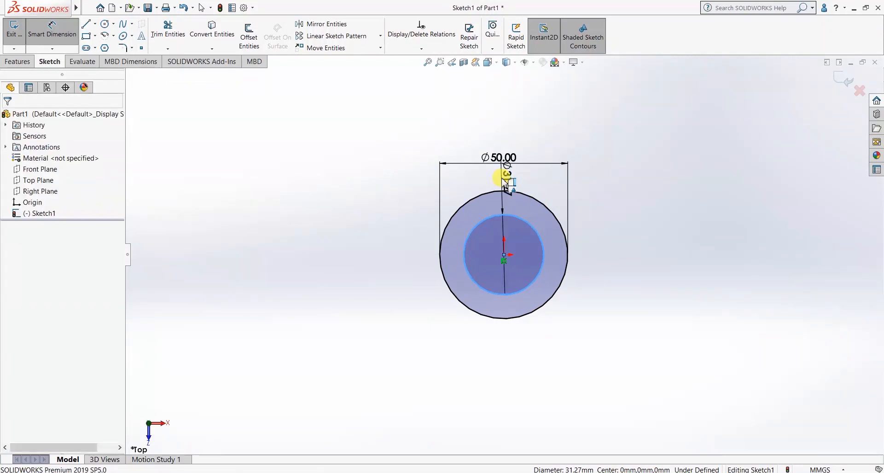
text(30)
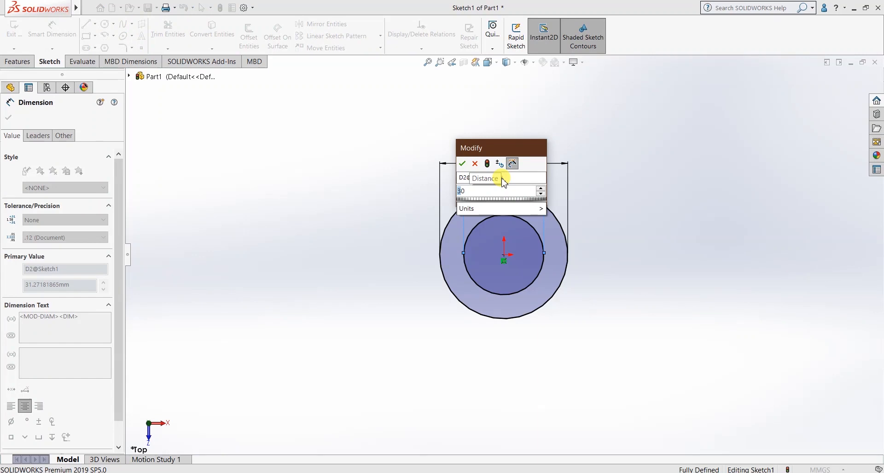
key(Return)
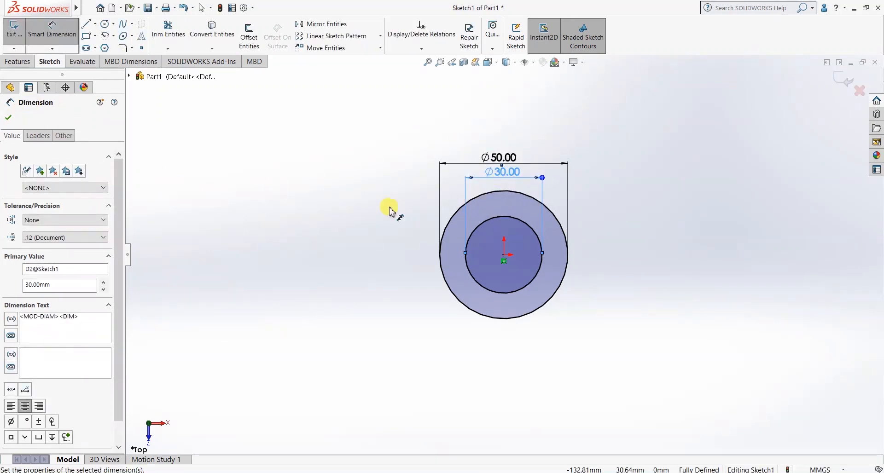
Step: Boss-extrude the ring sketch blind to a depth of 50 mm
click(24, 64)
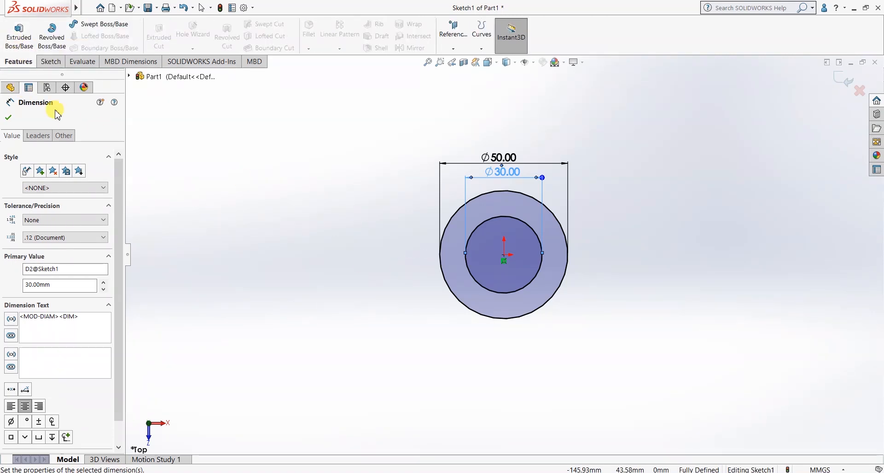
click(24, 40)
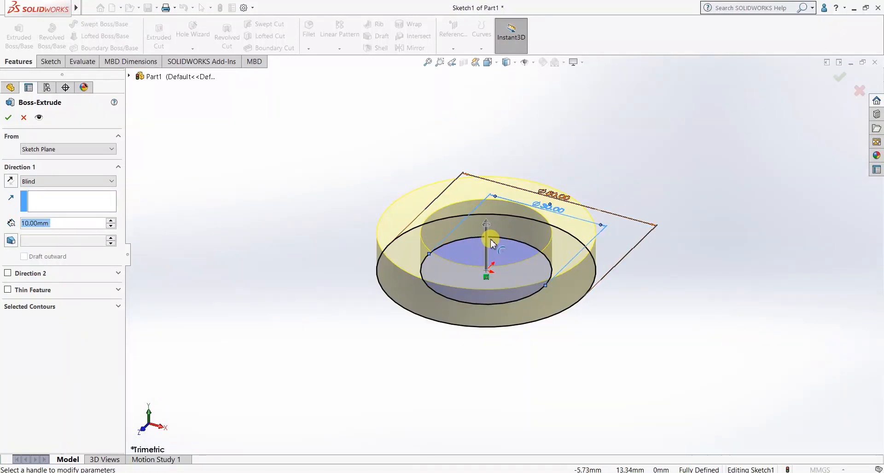
scroll(483, 348, up, 1)
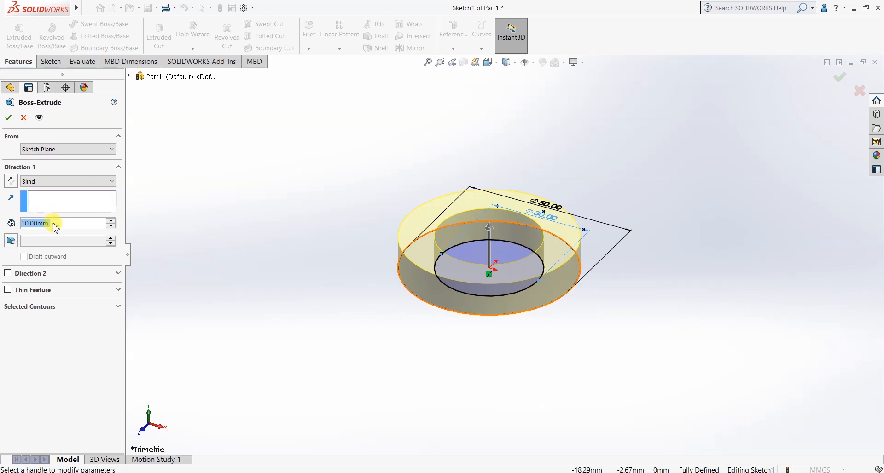
text(50)
key(Return)
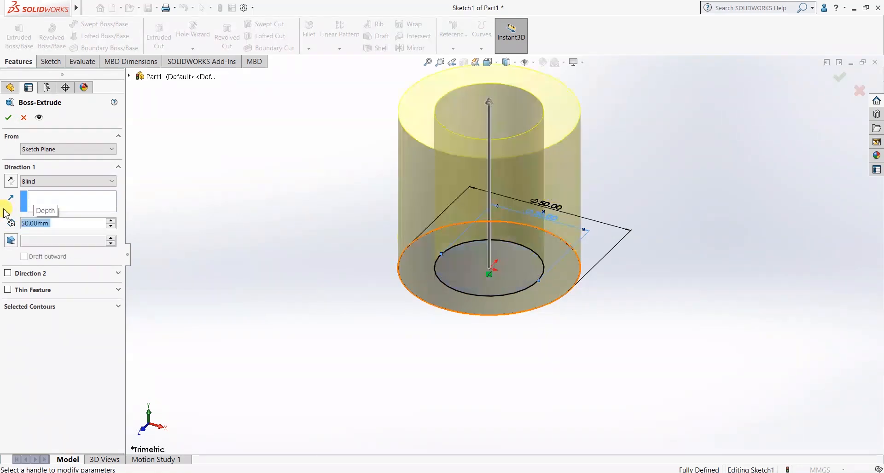
click(13, 121)
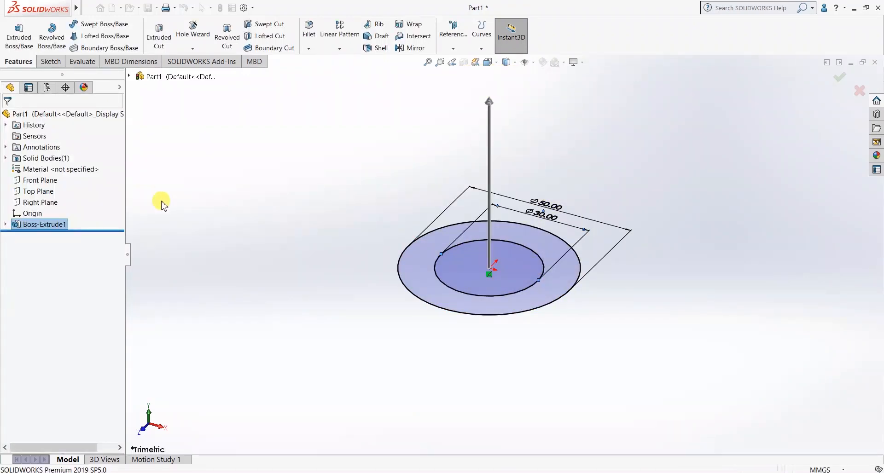
Step: Fit the cylinder in view and switch the scene to Plain White
scroll(390, 240, down, 2)
middle_drag(391, 240, 396, 271)
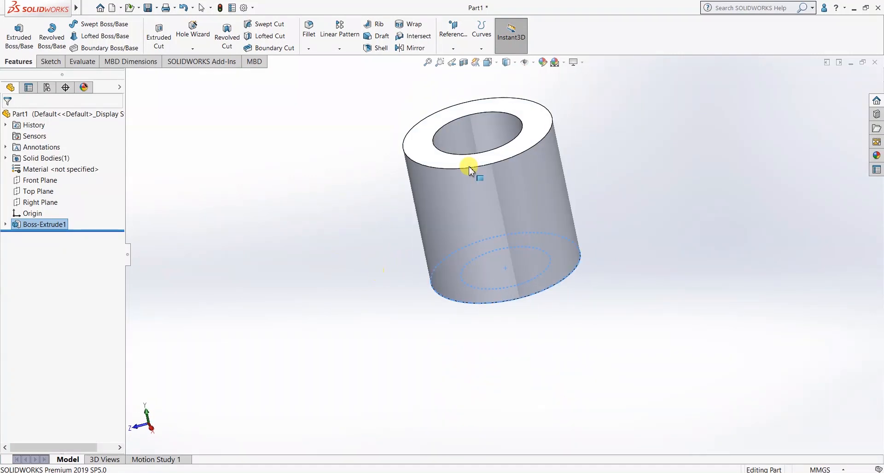
scroll(486, 200, down, 2)
click(676, 196)
key(f)
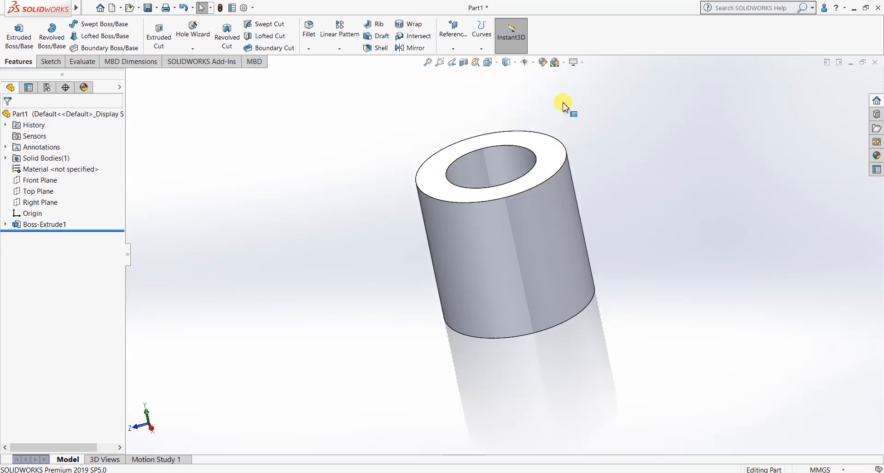
click(563, 62)
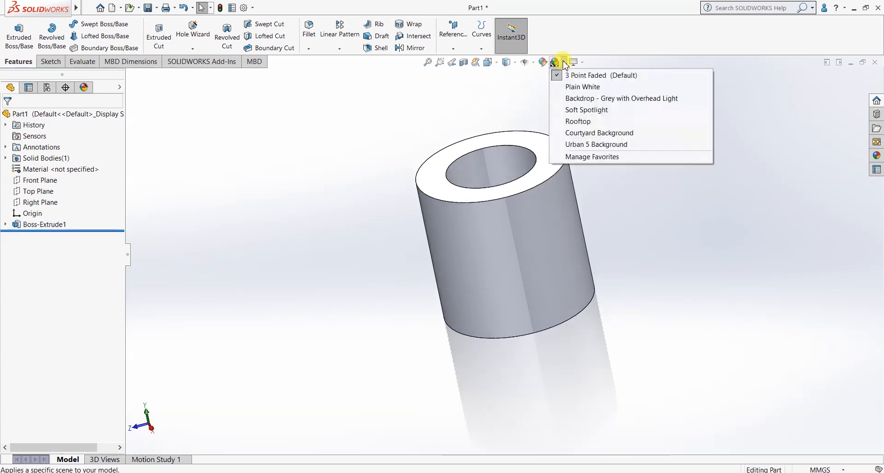
click(582, 90)
middle_drag(593, 275, 586, 309)
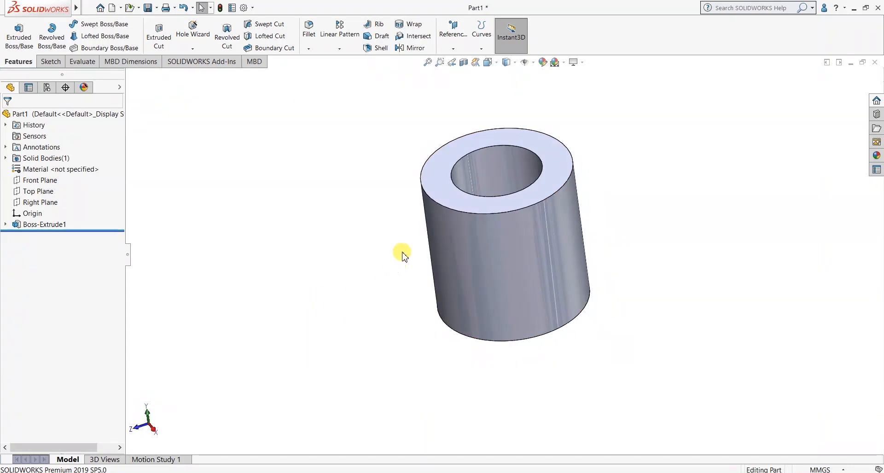
mouse_move(355, 472)
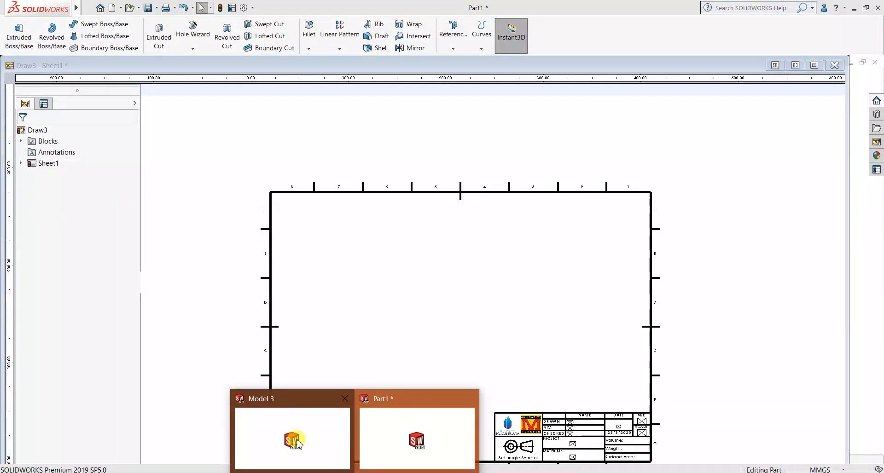
click(298, 443)
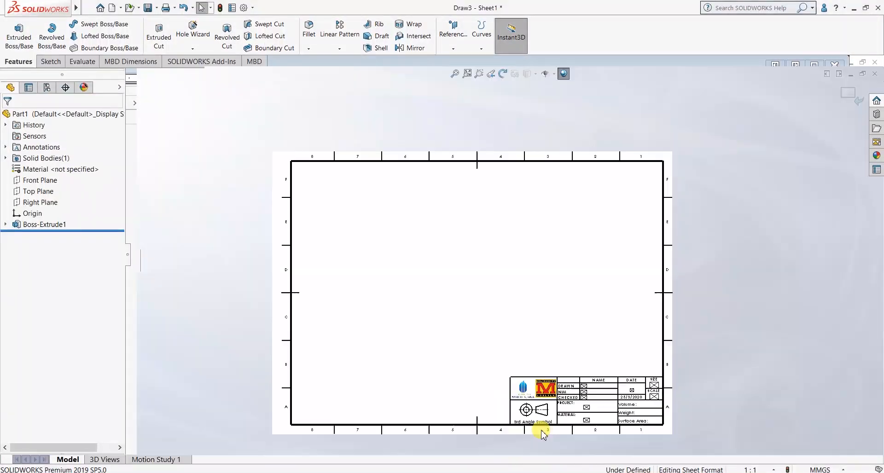
scroll(590, 366, down, 3)
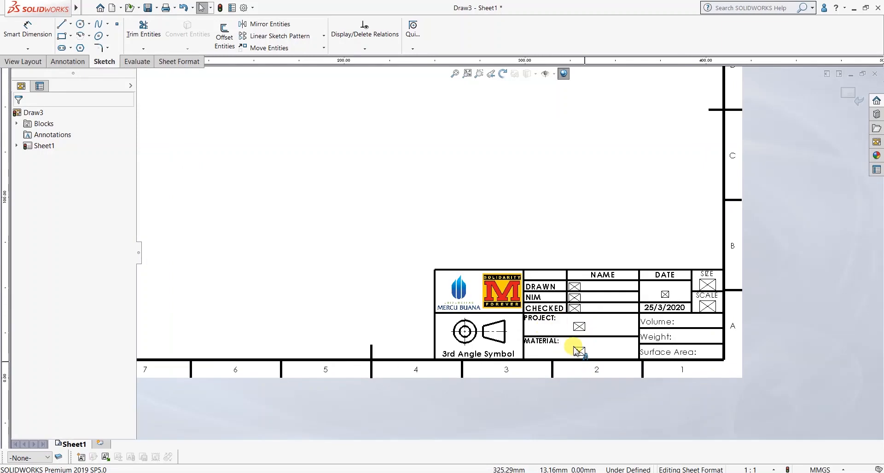
scroll(568, 349, down, 2)
mouse_move(399, 467)
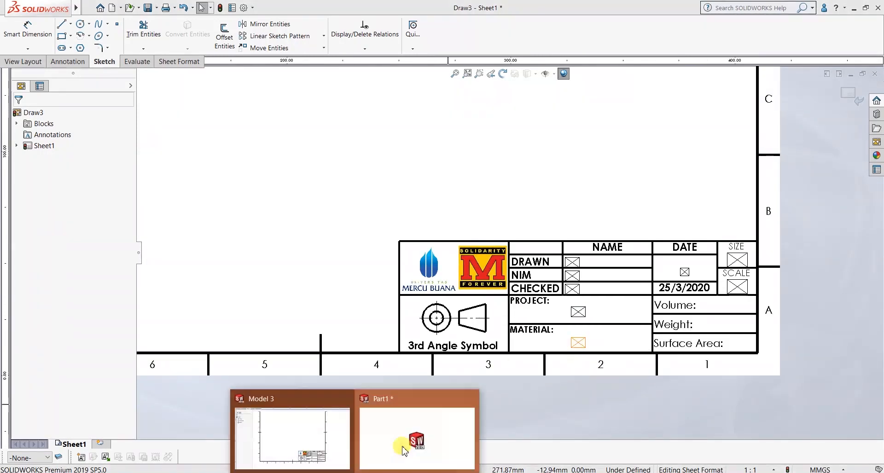
click(416, 441)
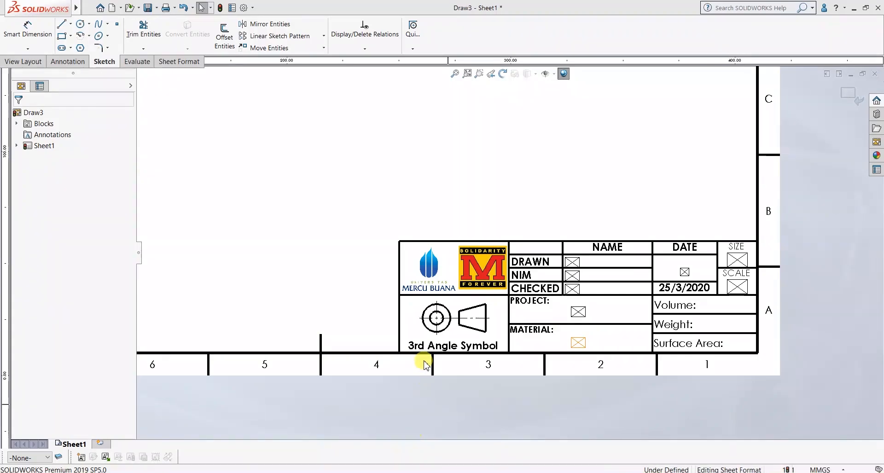
mouse_move(348, 467)
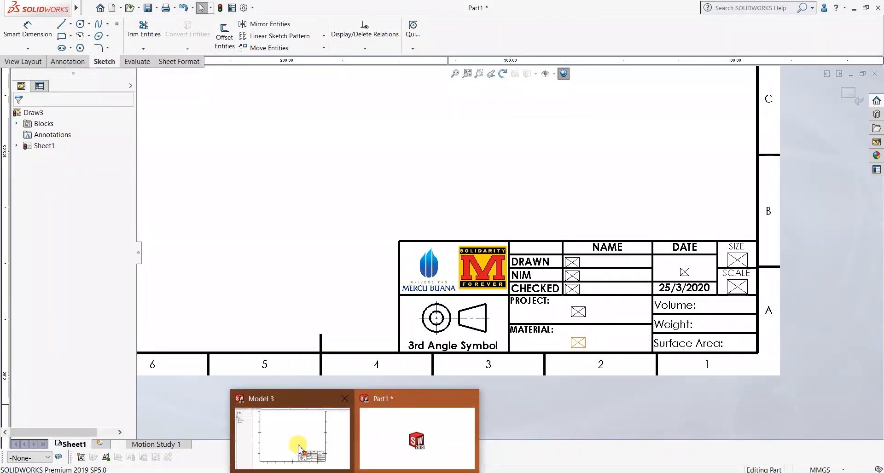
click(410, 428)
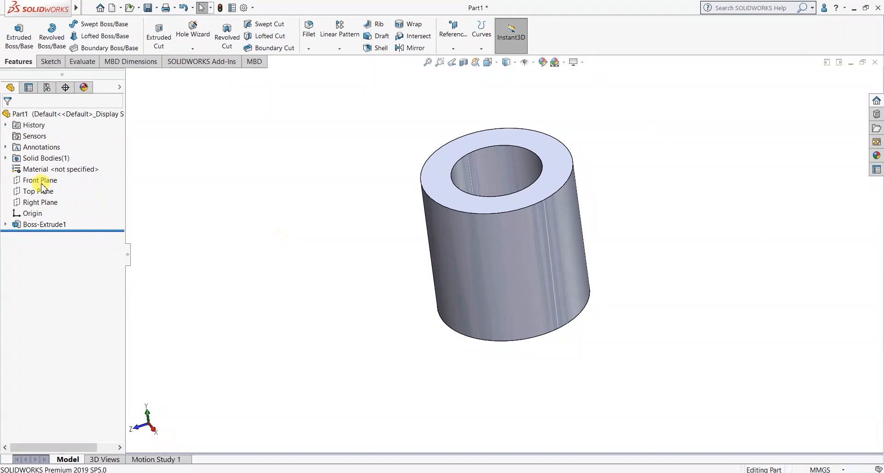
Step: Assign Plain Carbon Steel as the part material and inspect the steel tube
click(44, 174)
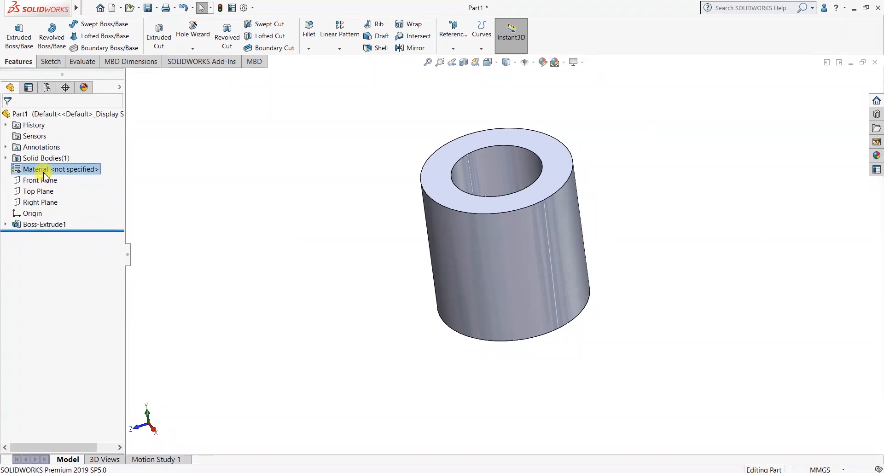
right_click(53, 173)
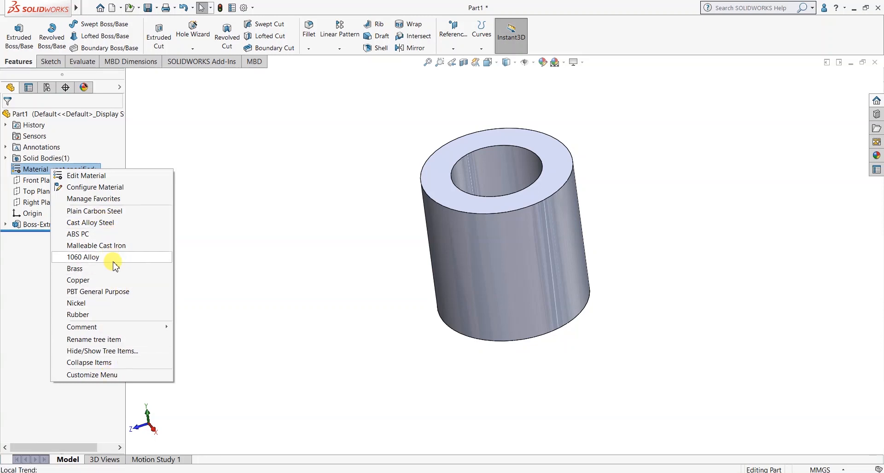
click(113, 215)
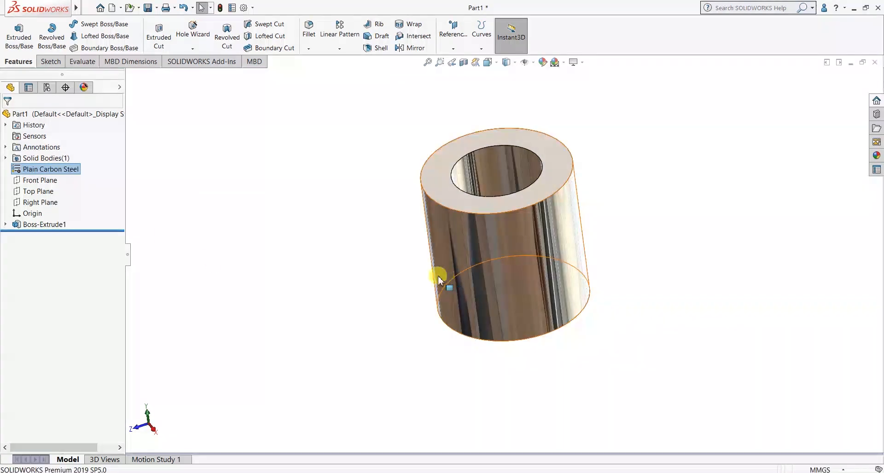
mouse_move(475, 256)
middle_down()
mouse_move(446, 282)
mouse_move(511, 339)
mouse_move(576, 364)
mouse_move(495, 310)
mouse_move(460, 367)
mouse_move(480, 261)
middle_up()
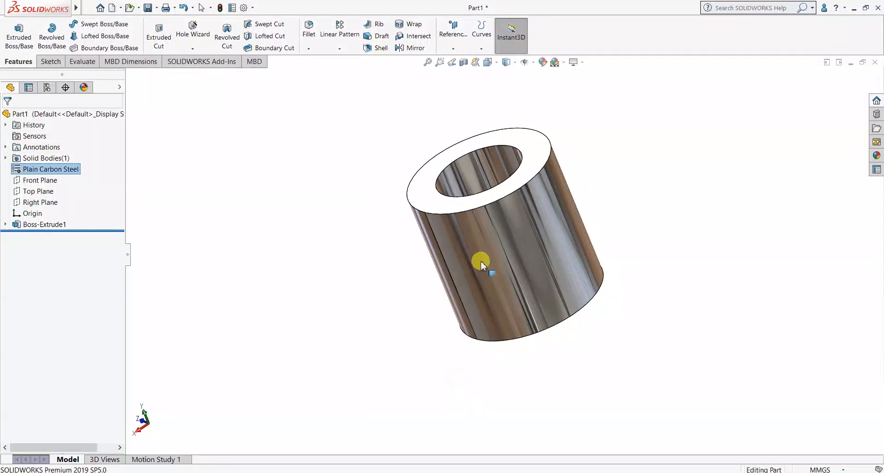
scroll(531, 237, down, 4)
middle_drag(532, 246, 585, 256)
scroll(514, 315, up, 5)
scroll(713, 134, down, 4)
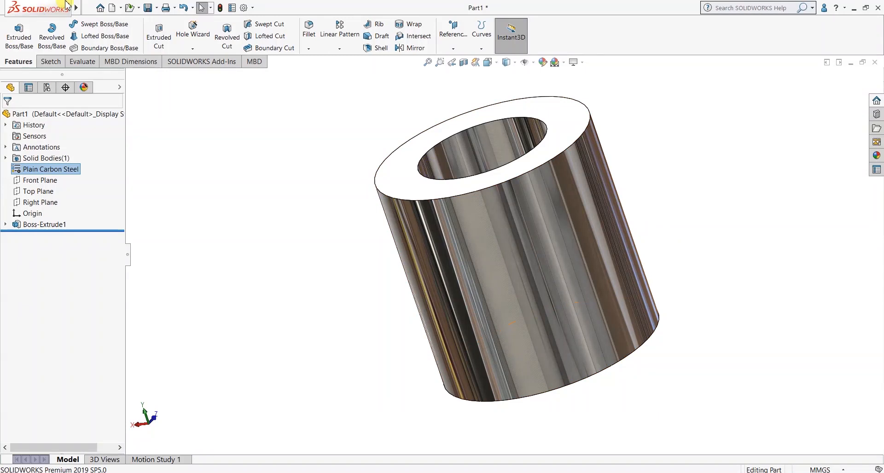
Step: Save the part as Contoh Model.SLDPRT, replacing the existing file
click(89, 7)
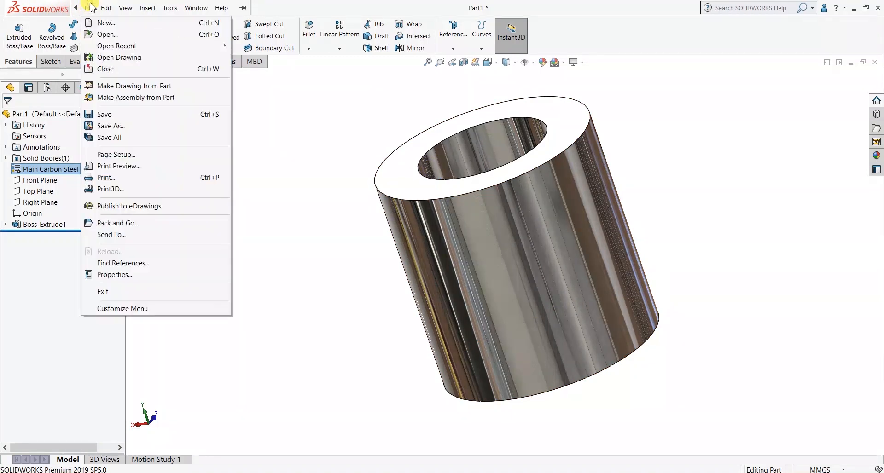
click(115, 127)
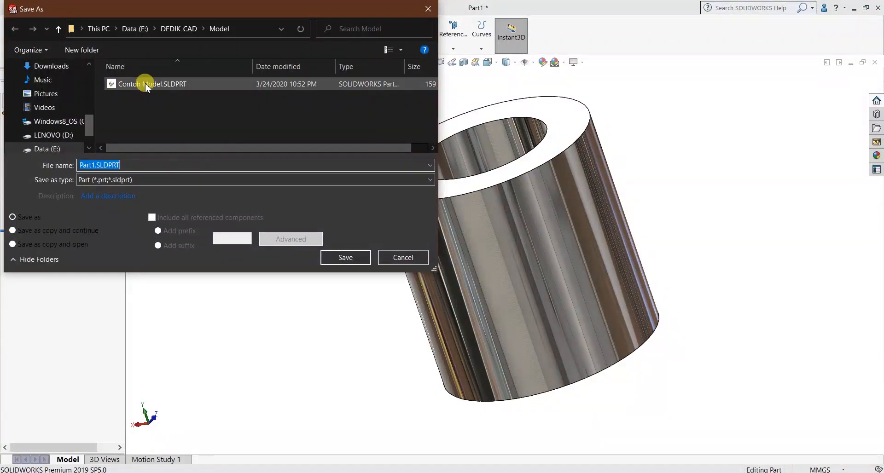
click(112, 86)
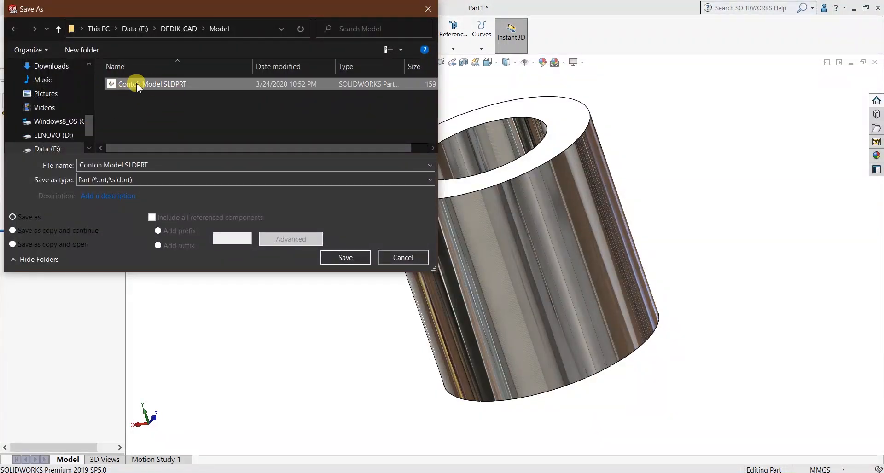
click(341, 258)
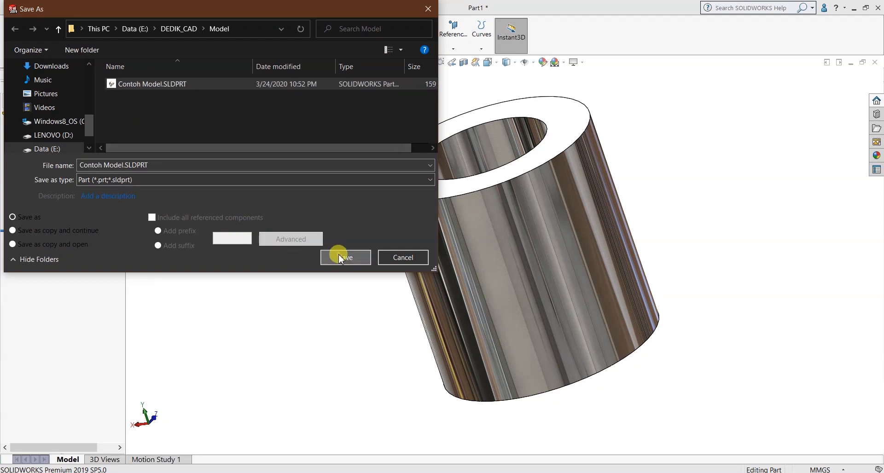
click(468, 246)
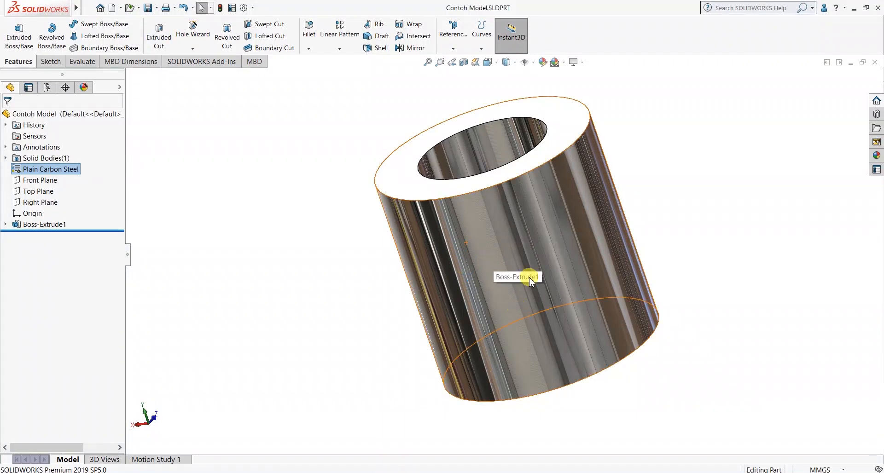
Step: Minimize SOLIDWORKS and bring the Draw3 drawing window back
click(852, 9)
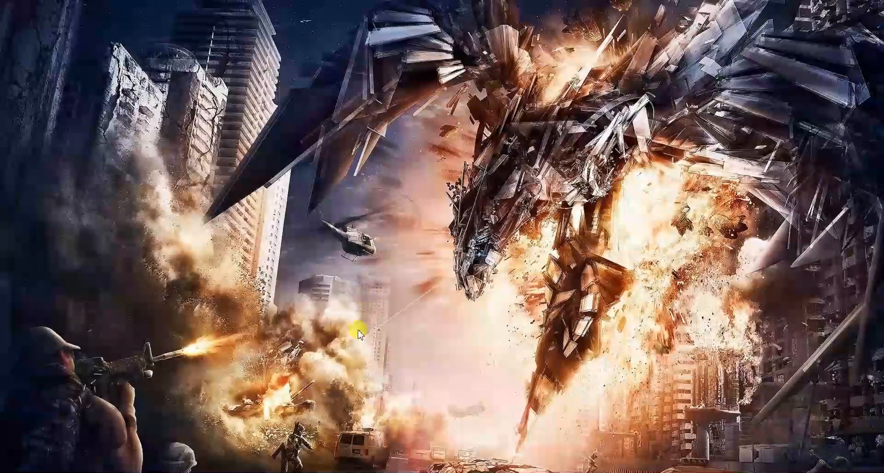
click(329, 457)
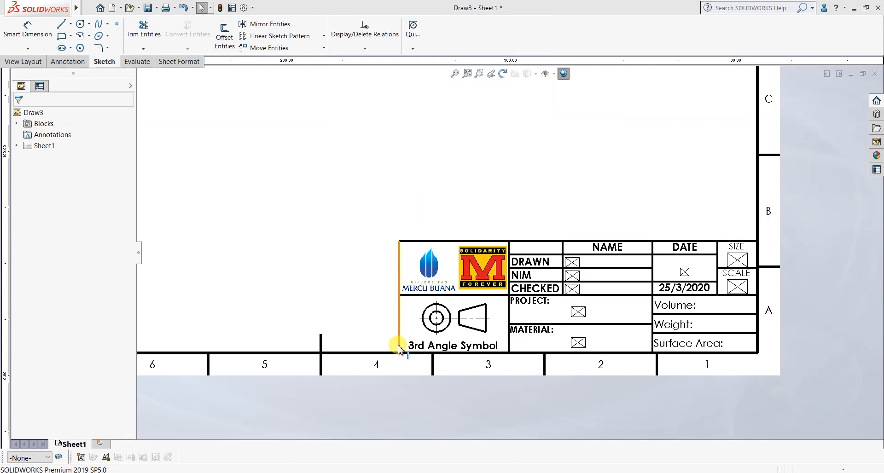
scroll(398, 346, up, 3)
scroll(417, 164, up, 2)
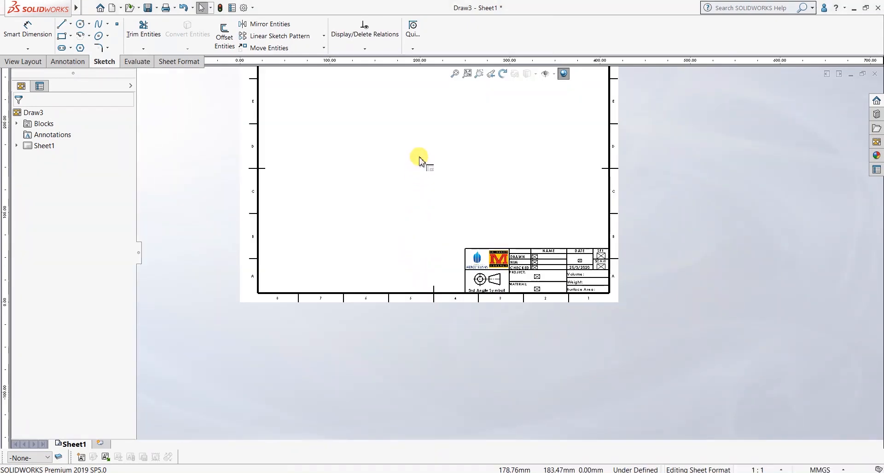
scroll(444, 165, down, 3)
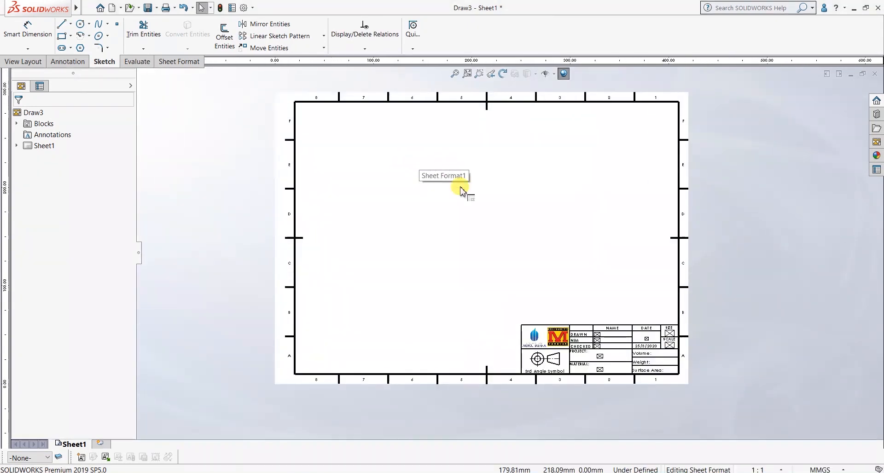
Step: Exit sheet-format editing and show the View Layout tools
click(175, 65)
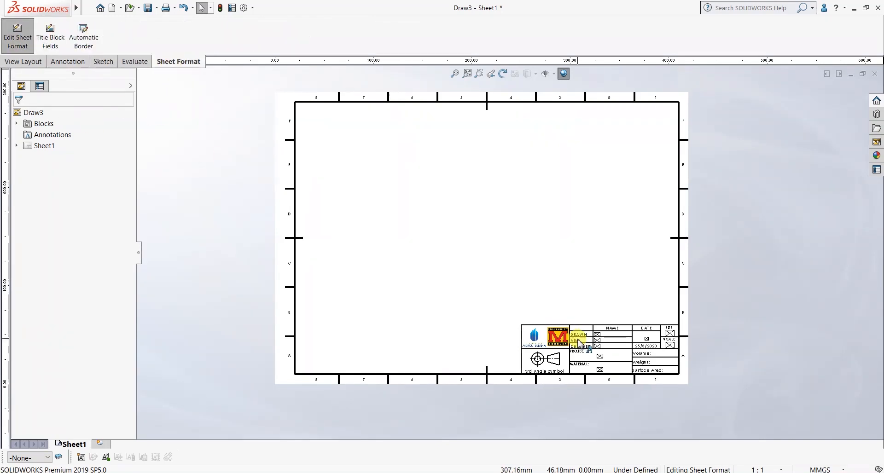
scroll(579, 343, down, 1)
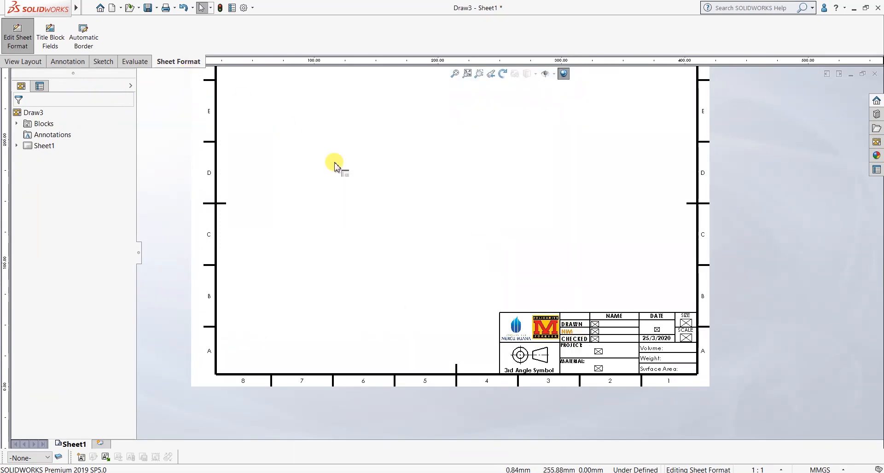
scroll(423, 208, up, 2)
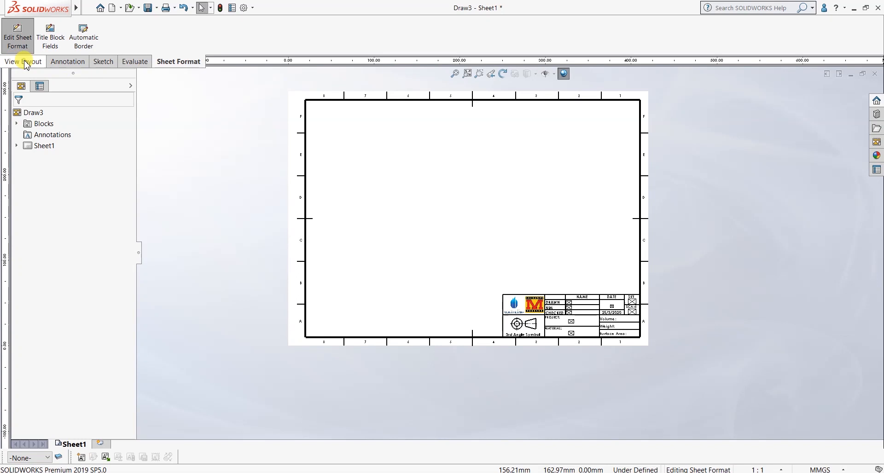
click(25, 63)
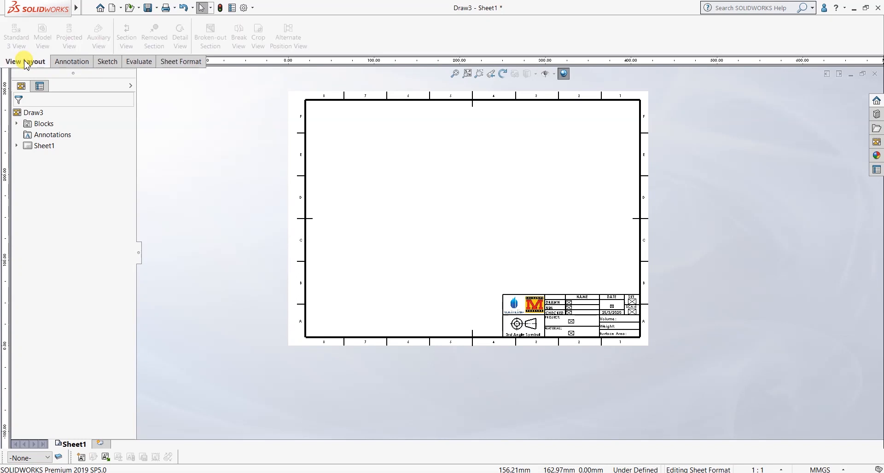
click(178, 62)
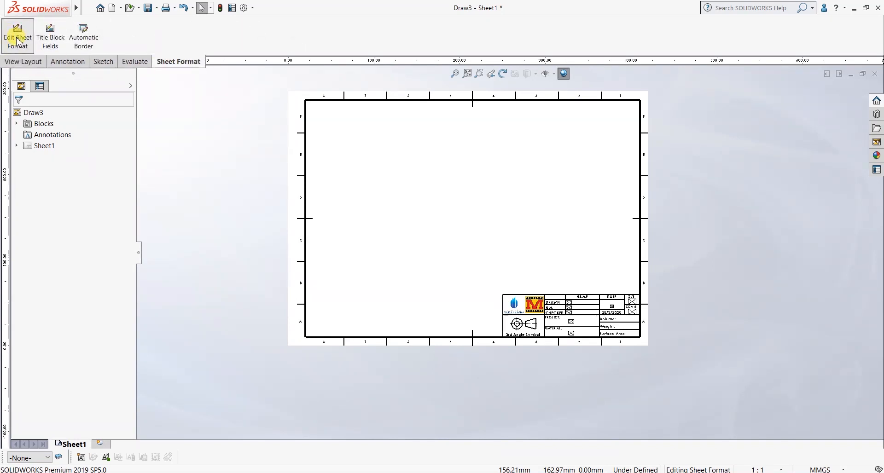
click(17, 41)
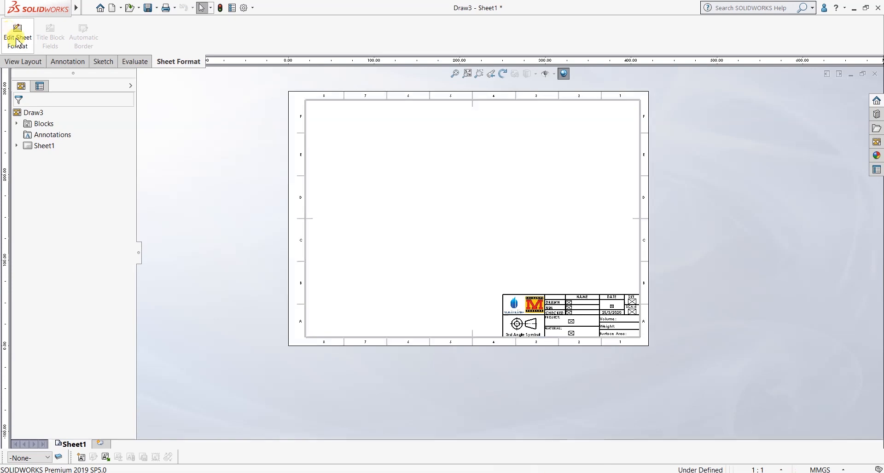
click(23, 62)
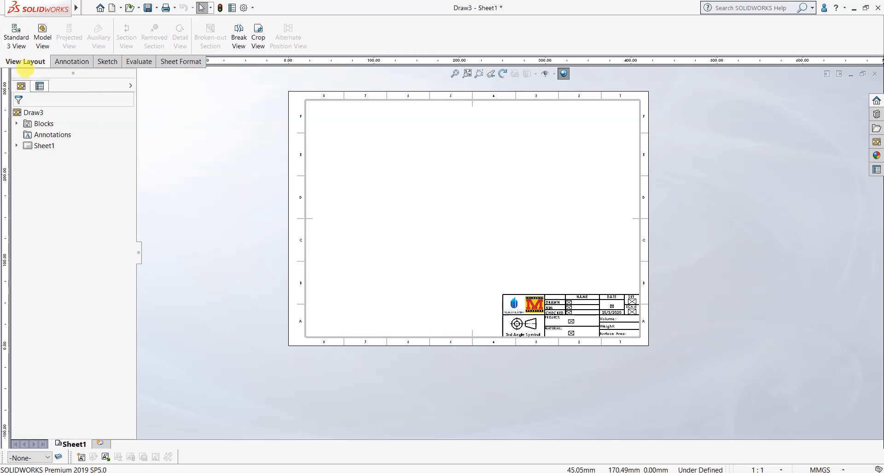
Step: Insert a Model View of Contoh Model in a standard orientation at the sheet centre
click(45, 44)
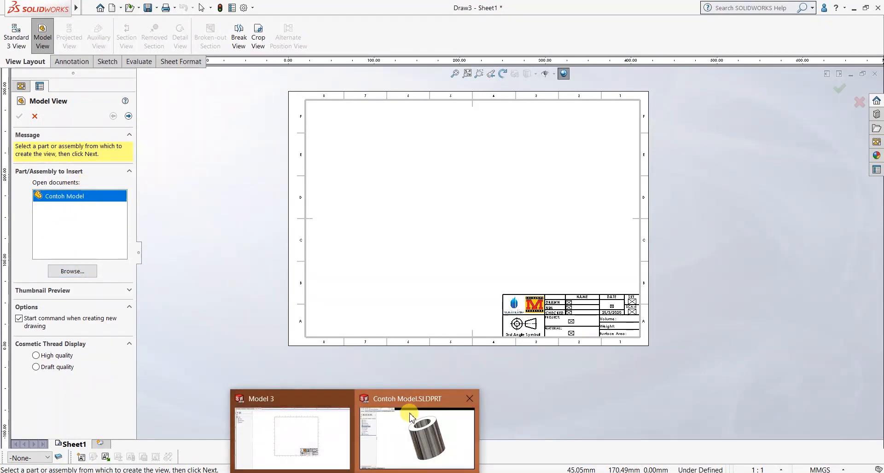
mouse_move(404, 416)
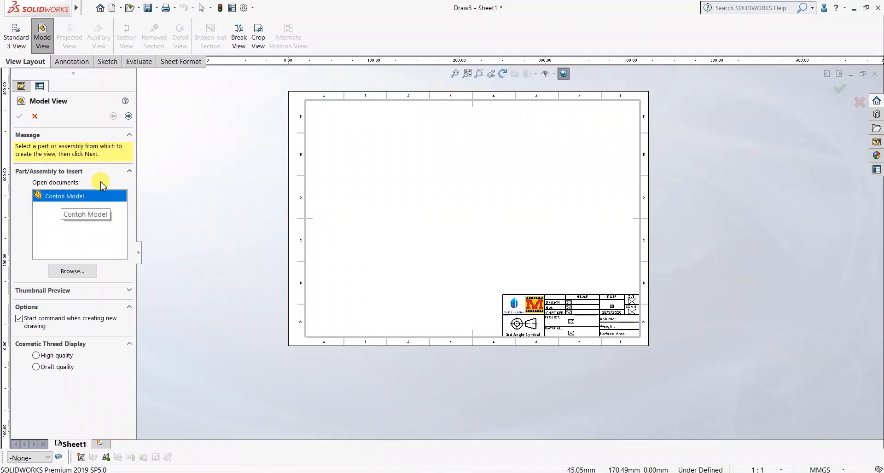
click(129, 117)
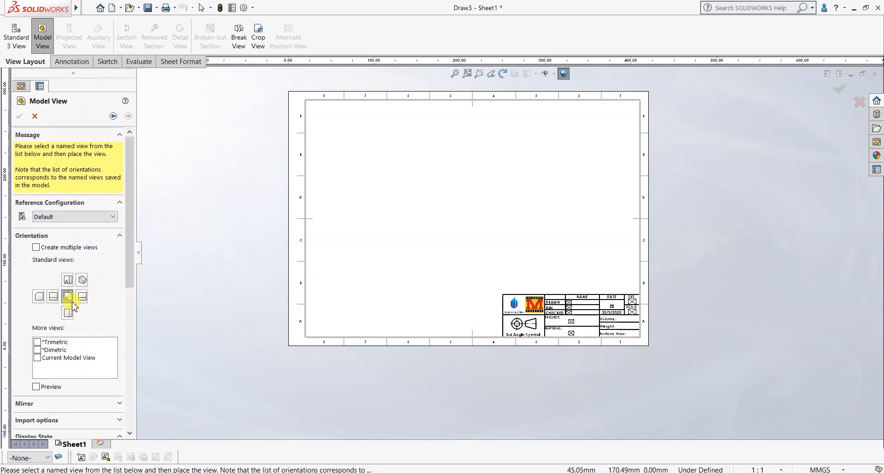
click(83, 299)
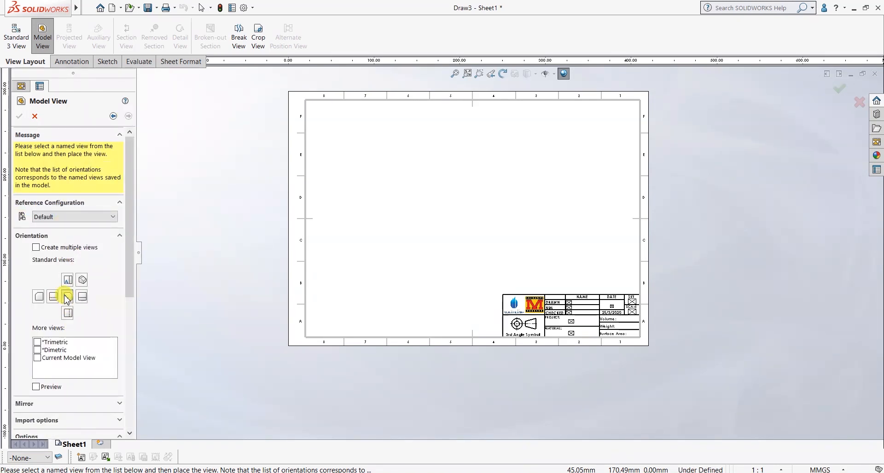
click(68, 299)
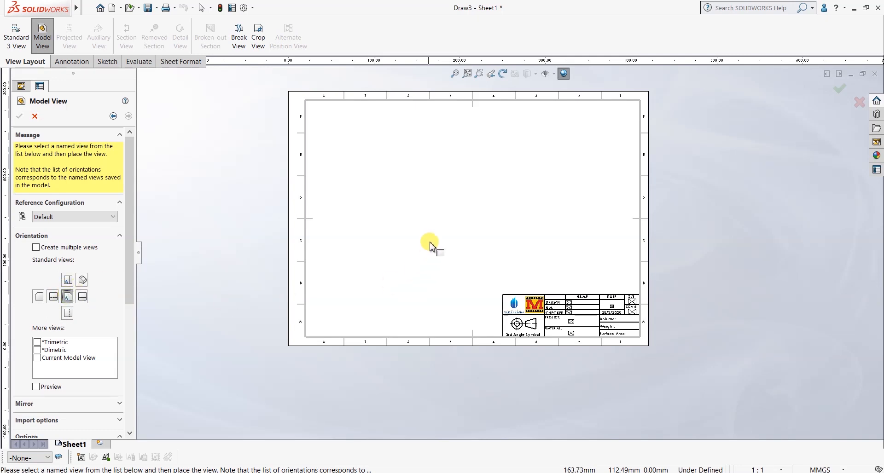
scroll(442, 230, down, 1)
click(477, 215)
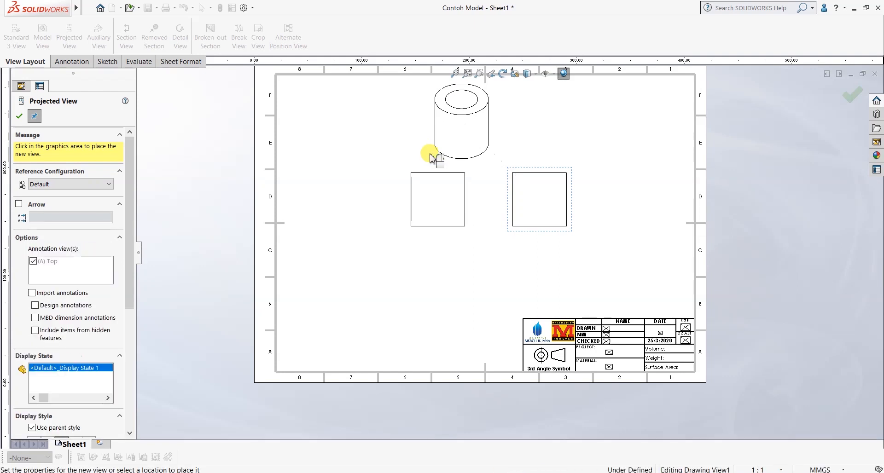
Step: Delete the left projected view, Drawing View2, confirming the deletion
click(19, 116)
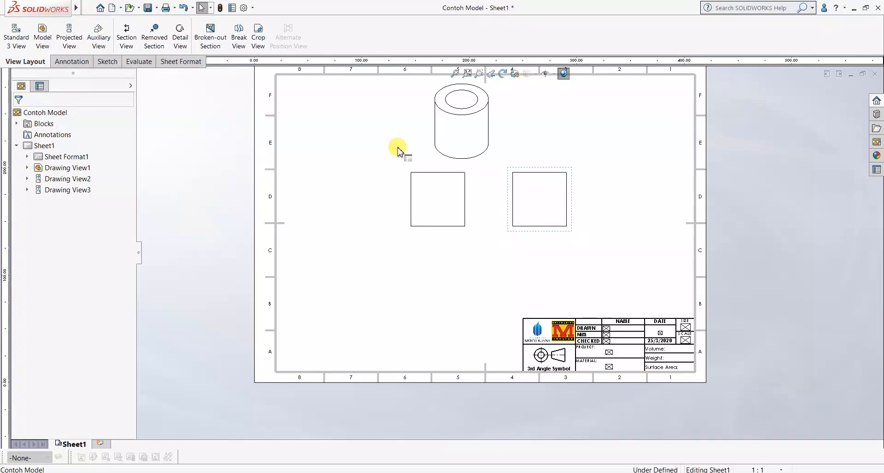
scroll(440, 193, down, 2)
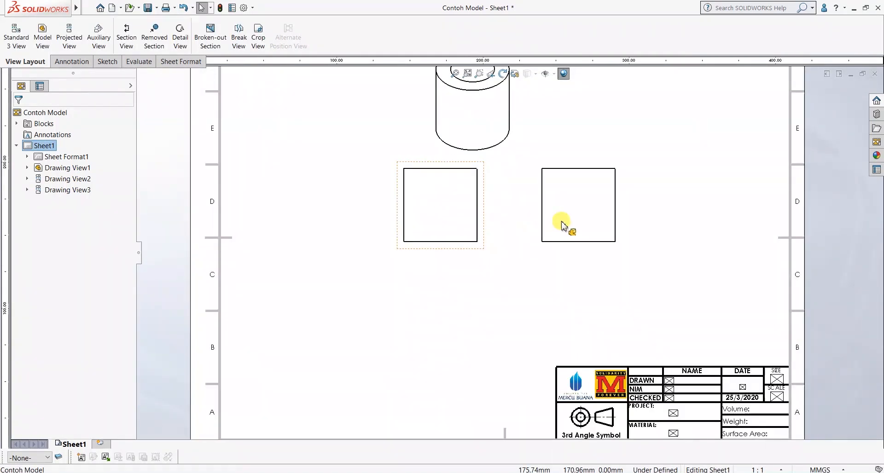
click(570, 212)
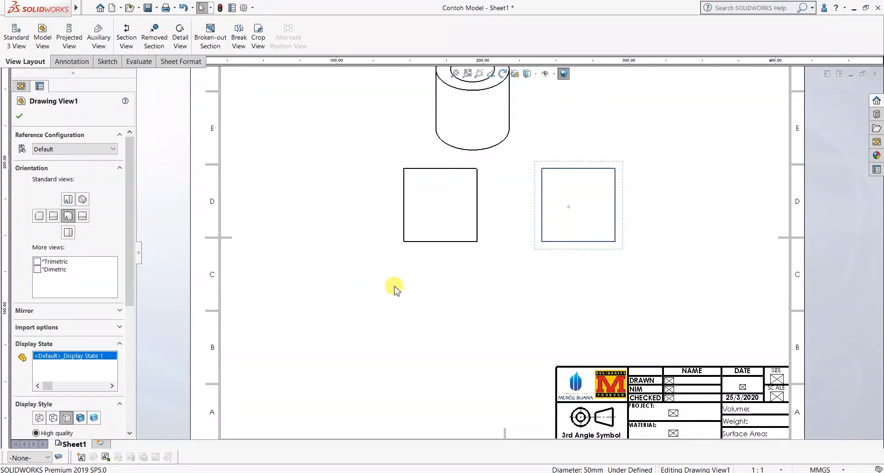
click(431, 240)
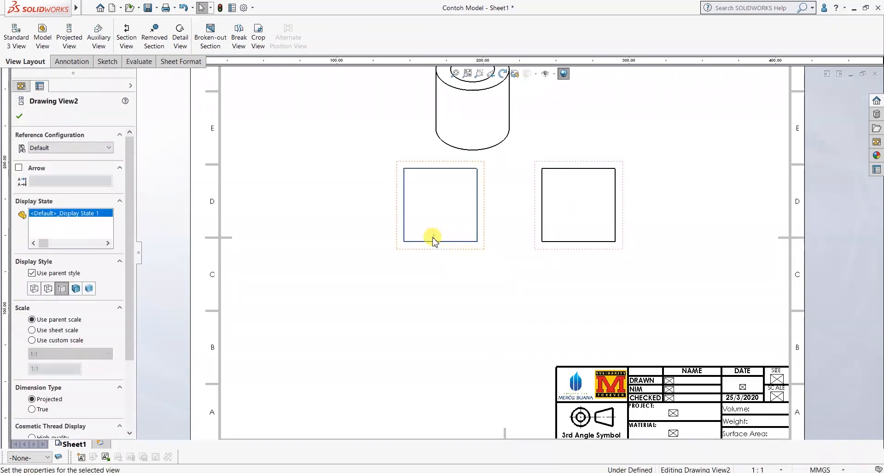
key(Delete)
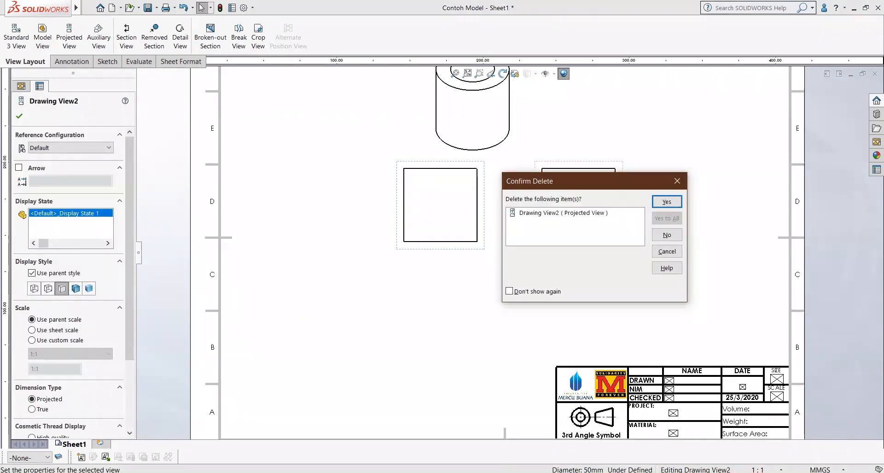
click(667, 201)
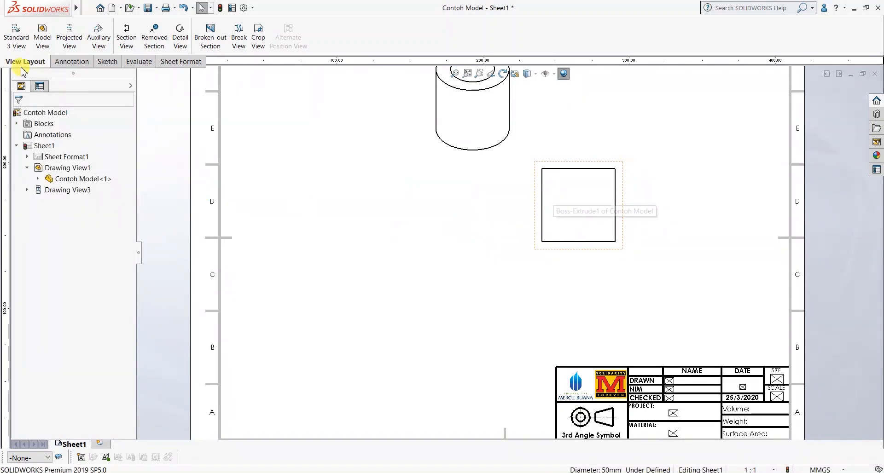
Step: Project Drawing View1 downward to place the ring's concentric-circle view below the square view
click(79, 45)
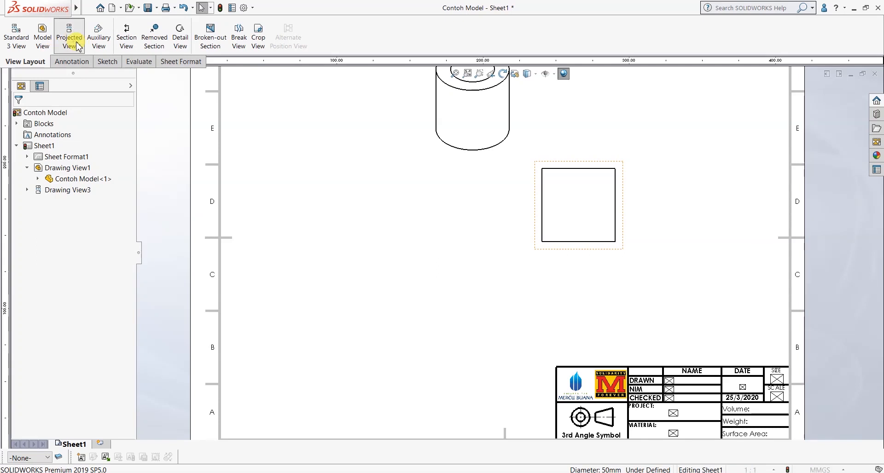
click(582, 235)
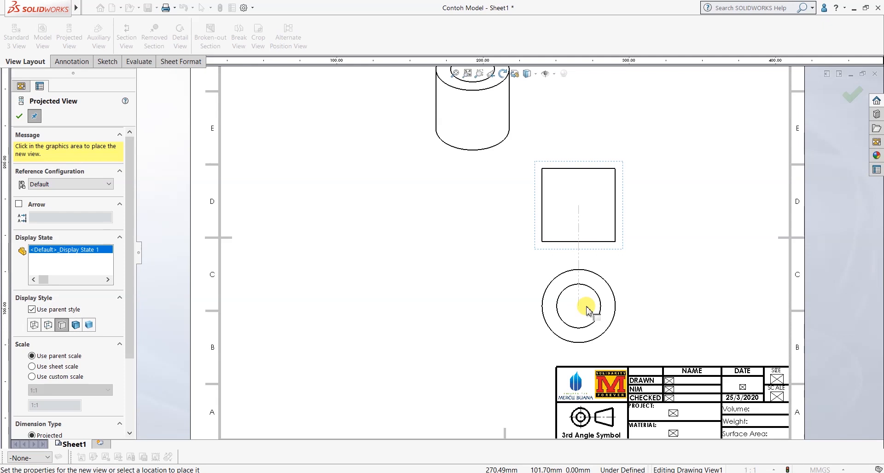
click(587, 310)
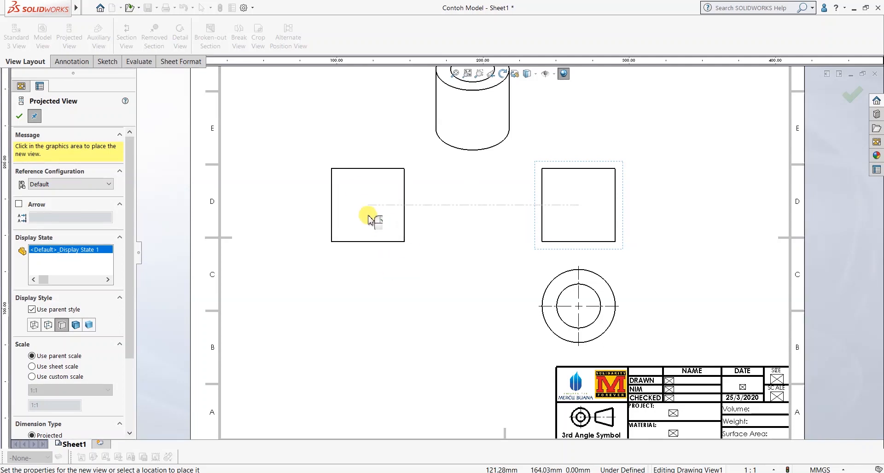
key(Escape)
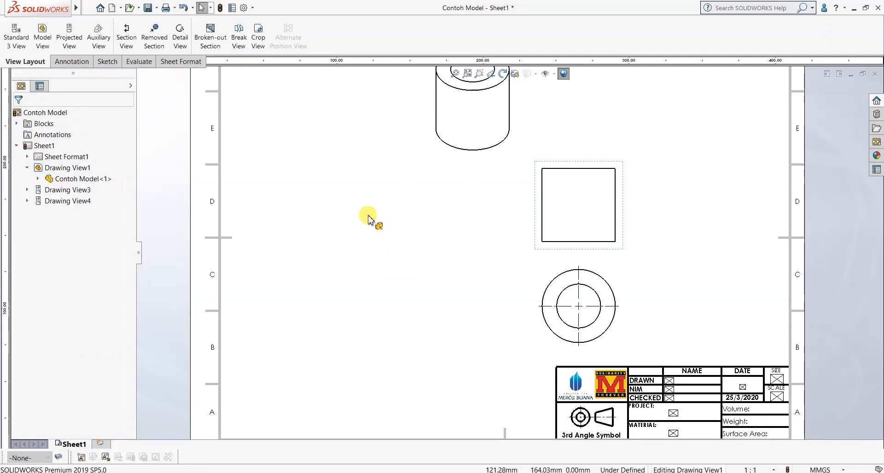
scroll(464, 211, up, 2)
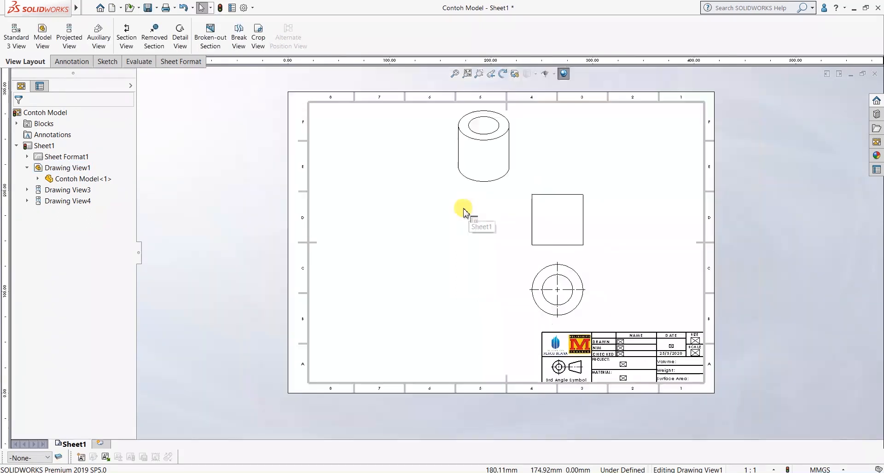
Step: Move the isometric cylinder view to the top-left of the sheet
click(466, 183)
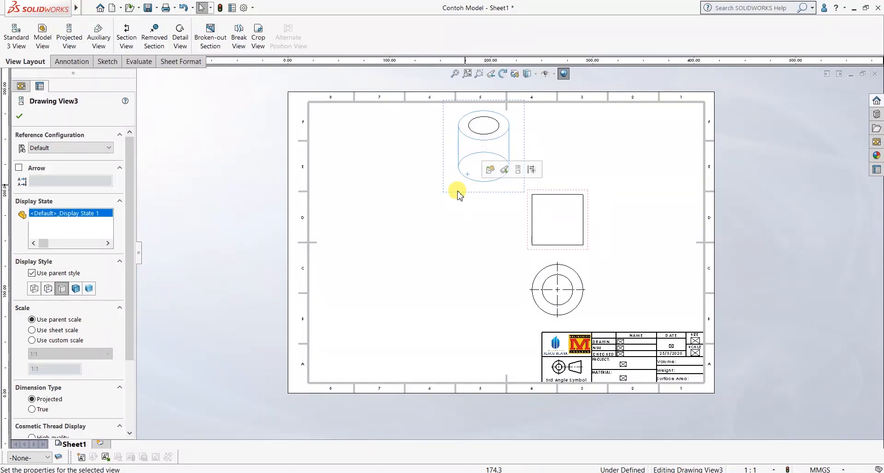
click(21, 116)
mouse_move(443, 162)
mouse_down()
mouse_move(359, 195)
mouse_move(349, 174)
mouse_move(340, 180)
mouse_up()
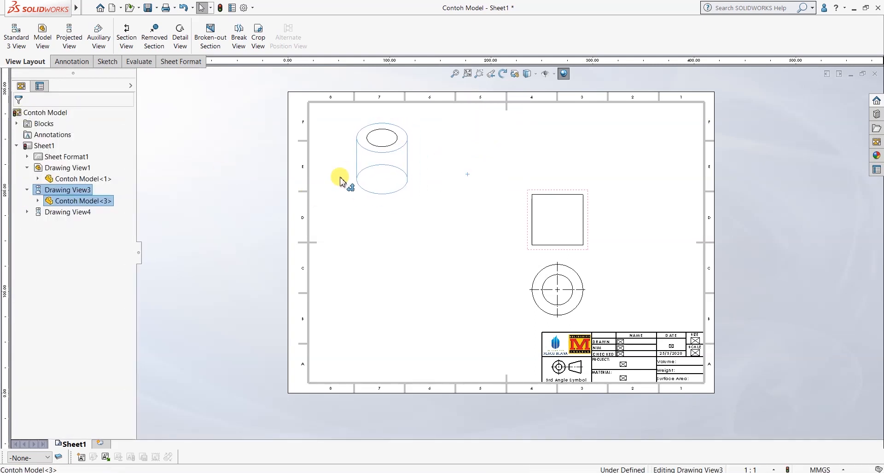
click(457, 148)
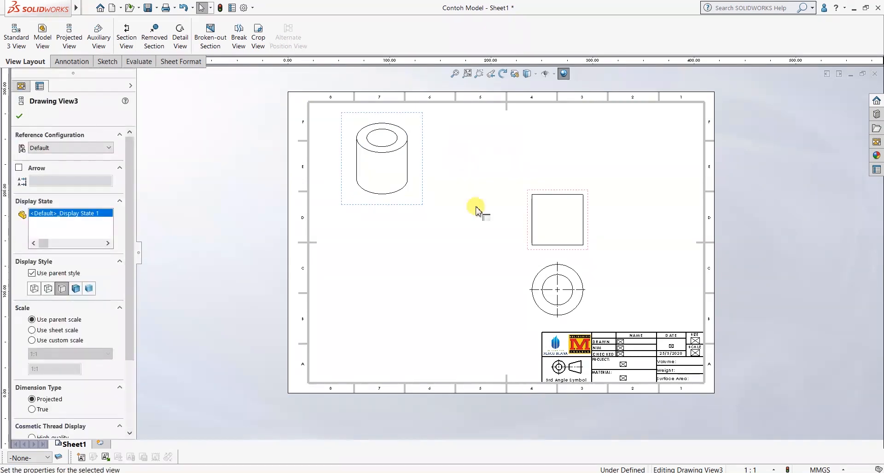
Step: Shift the square view and its aligned circular view further left toward the centre
scroll(566, 249, up, 2)
scroll(557, 285, down, 2)
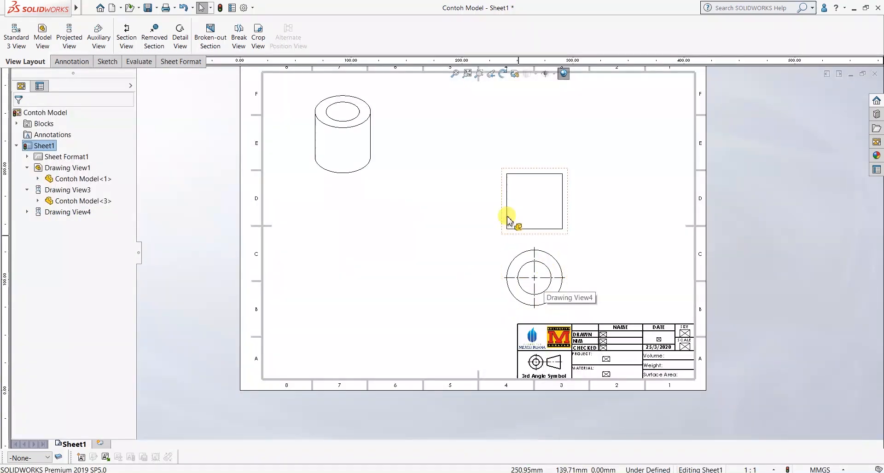
mouse_move(448, 198)
mouse_down()
mouse_move(429, 194)
mouse_move(419, 204)
mouse_up()
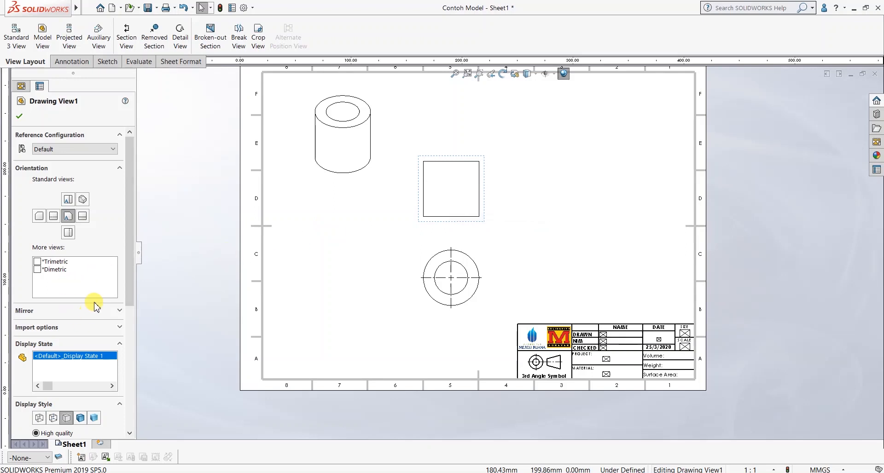
Step: Set Drawing View1 to Hidden Lines Visible so hidden edges appear dashed
drag(129, 203, 128, 276)
click(53, 282)
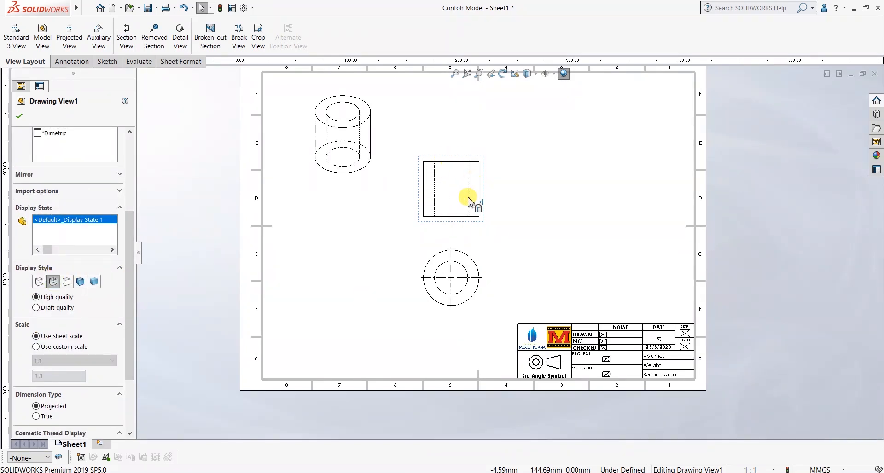
scroll(437, 188, down, 3)
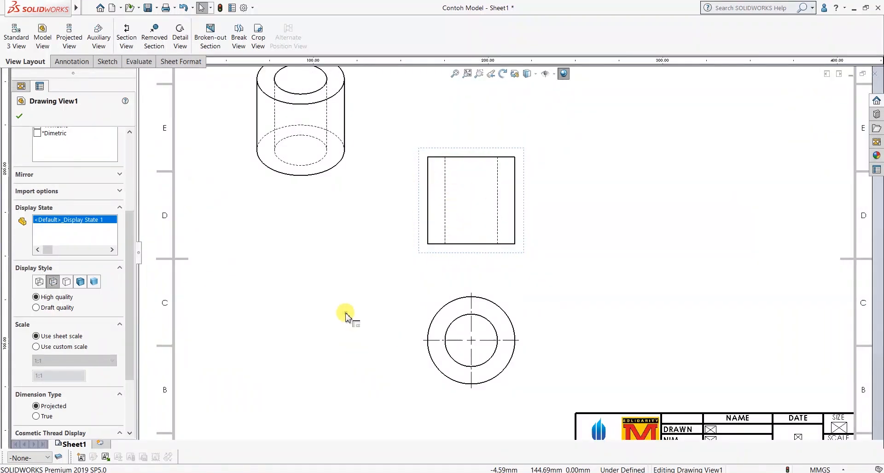
click(566, 242)
Step: Give the isometric cylinder view (Drawing View3) a Shaded display style
scroll(566, 244, up, 3)
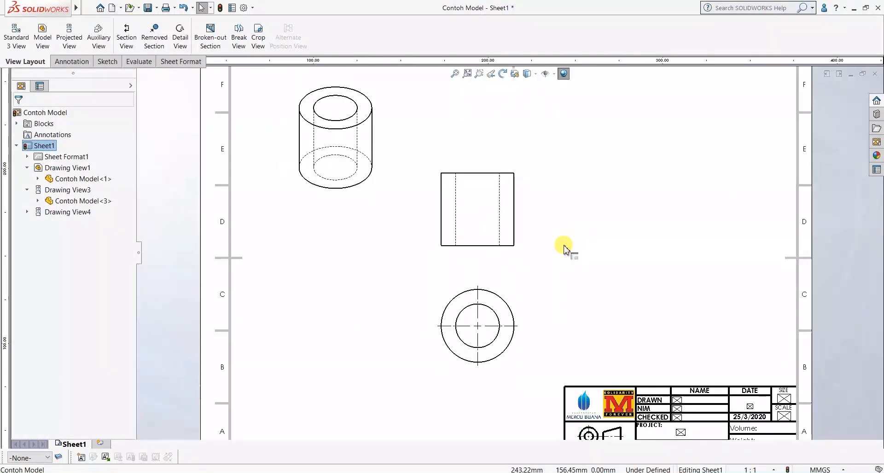
scroll(575, 290, up, 1)
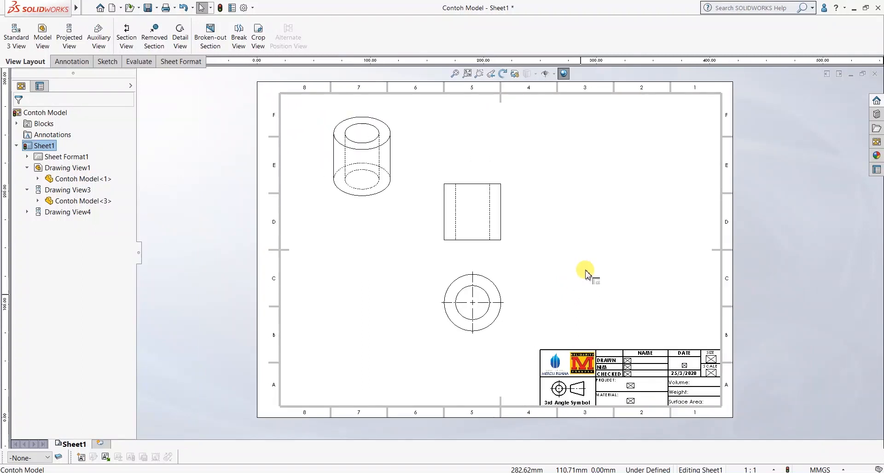
click(331, 196)
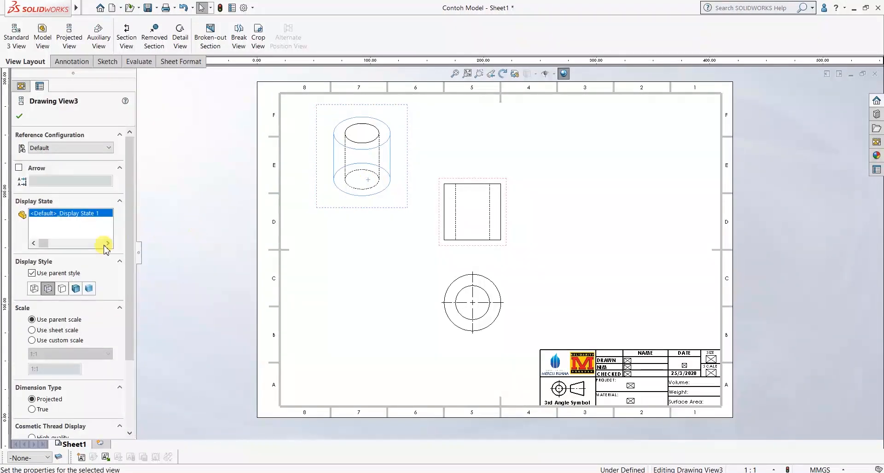
click(77, 289)
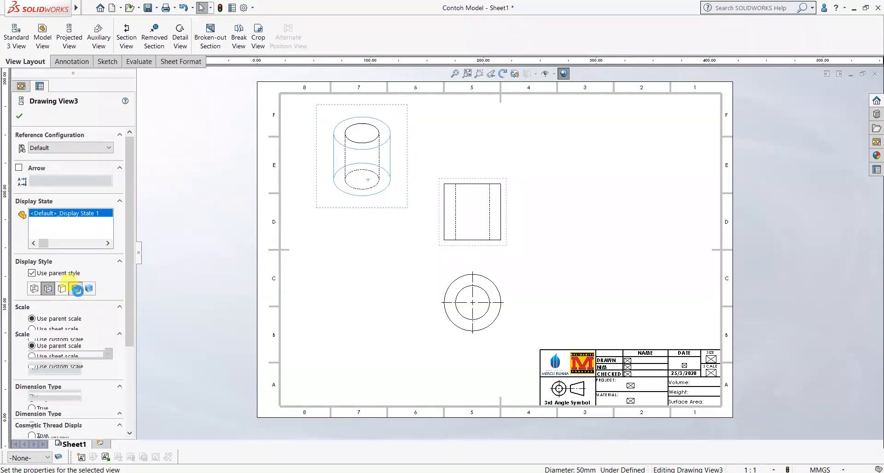
click(19, 118)
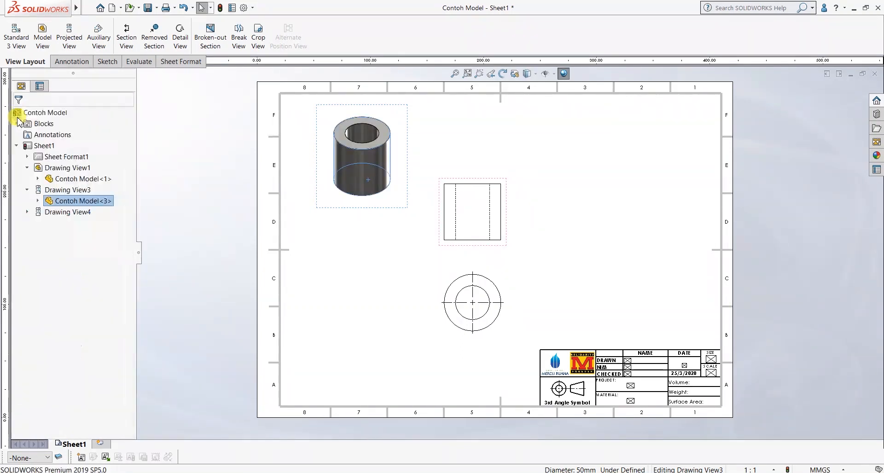
click(552, 246)
scroll(557, 247, down, 2)
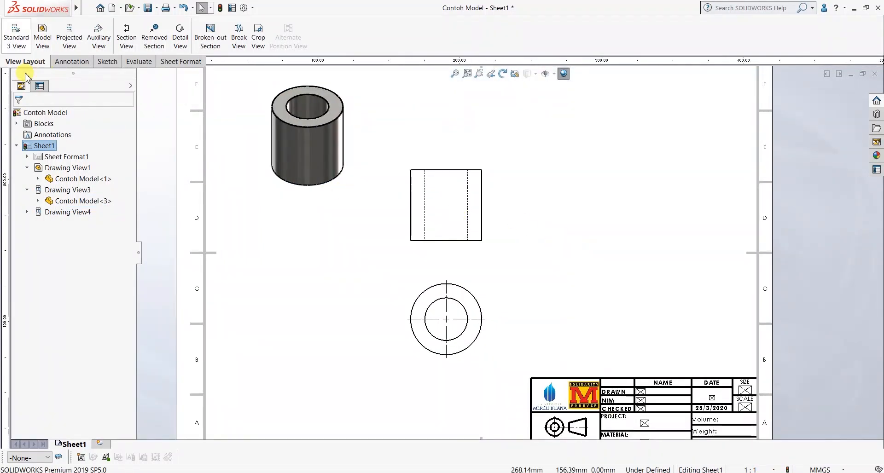
Step: Dimension the square view's right edge as a 50 height with no decimals
click(77, 64)
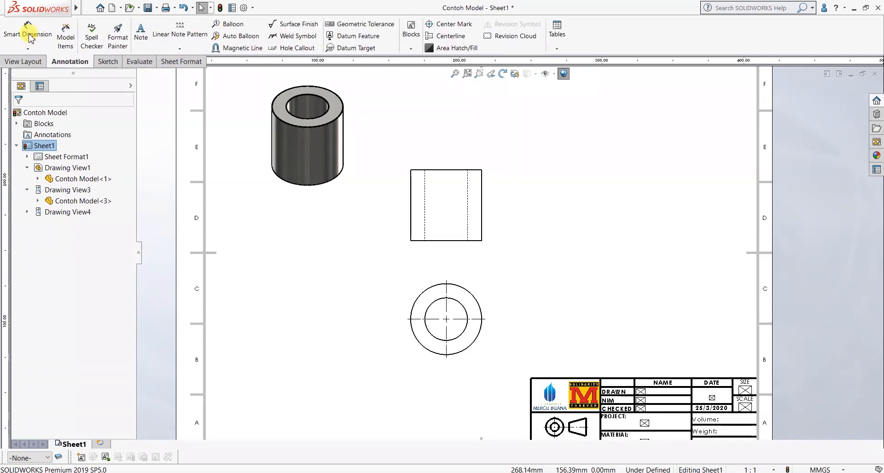
click(29, 37)
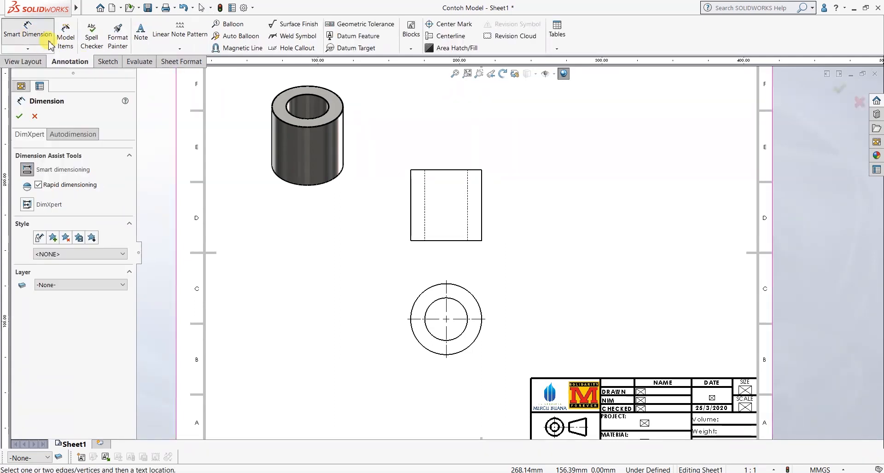
click(482, 207)
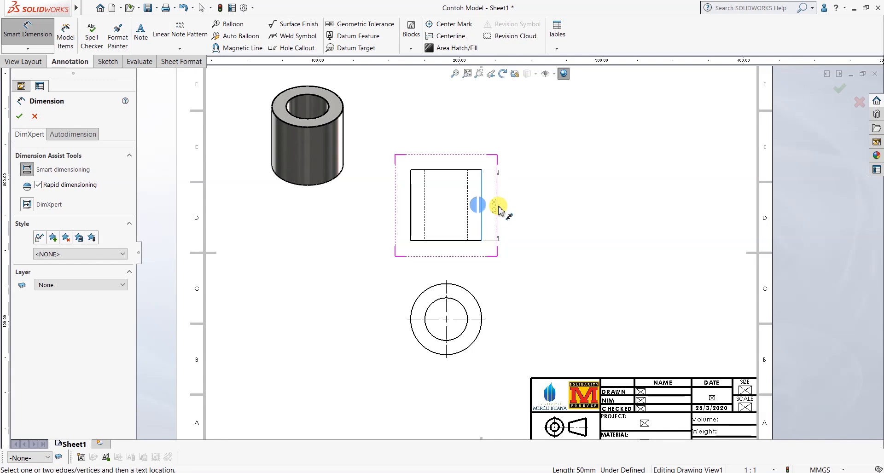
click(501, 199)
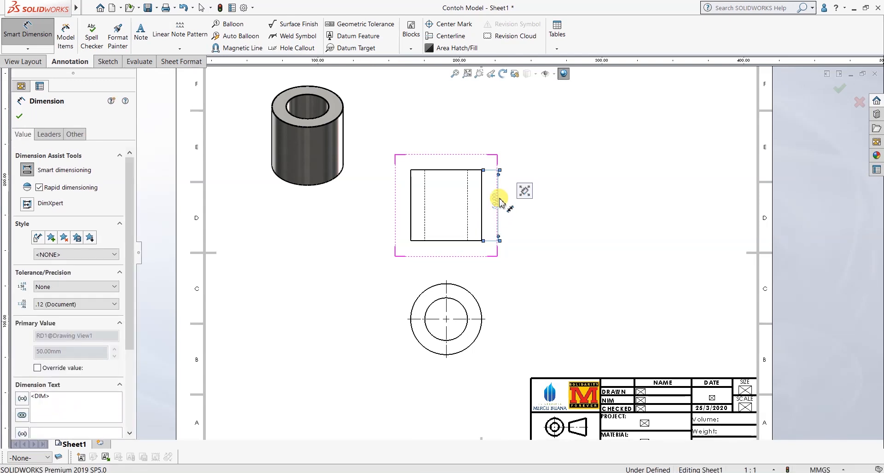
click(84, 304)
click(83, 316)
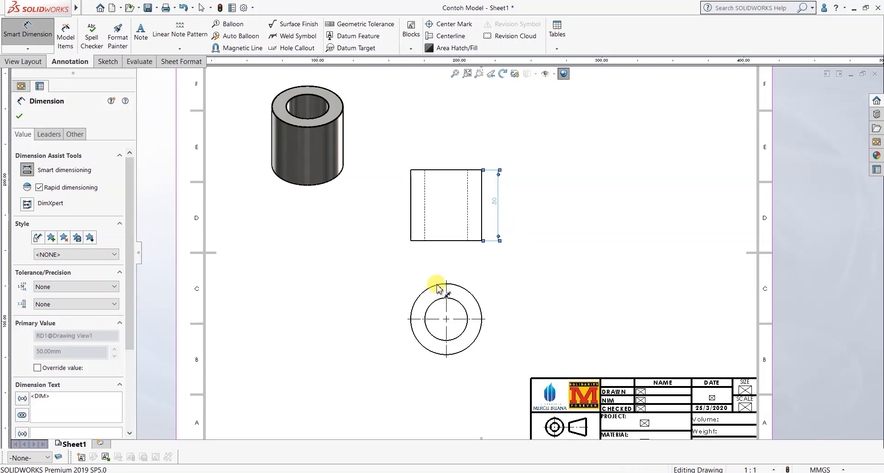
click(447, 298)
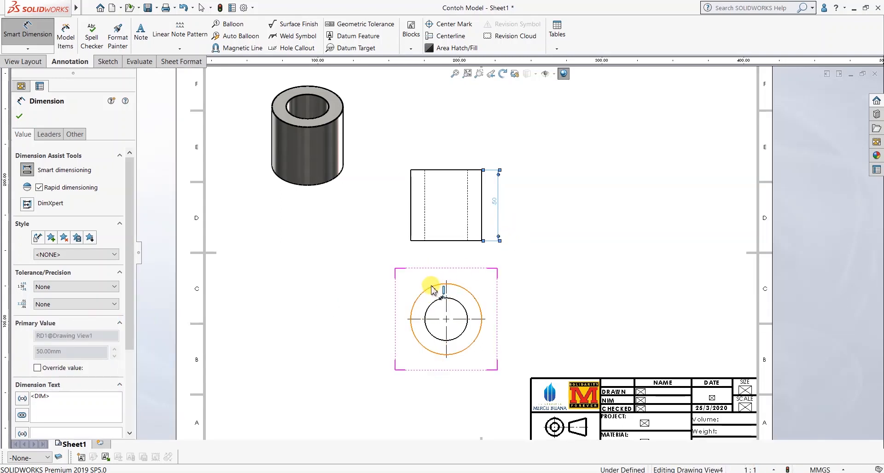
Step: Dimension the round view's outer circle as Ø50 with no decimals, placed near the circle
click(431, 286)
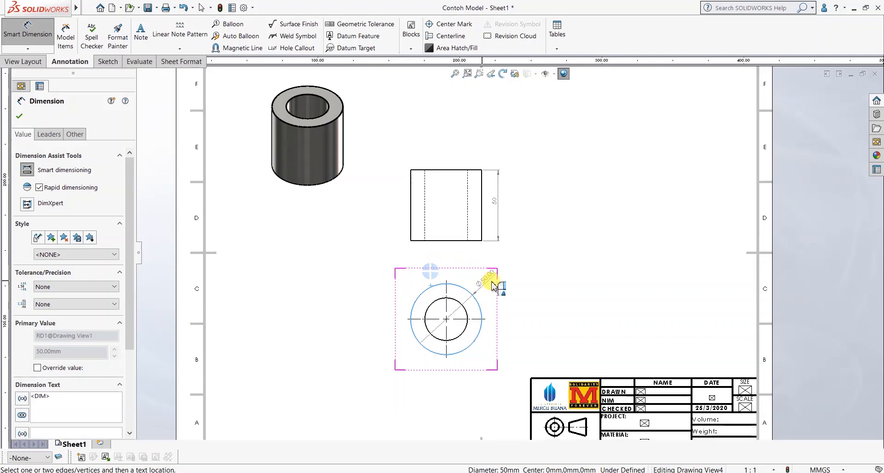
click(492, 285)
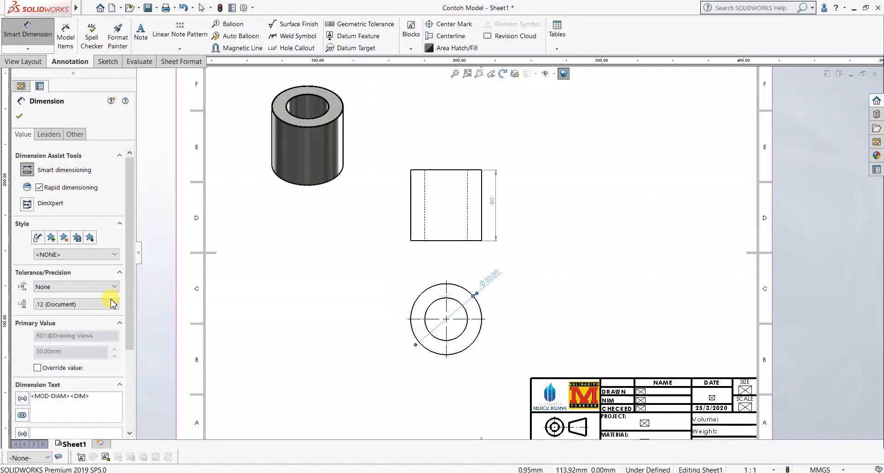
click(71, 306)
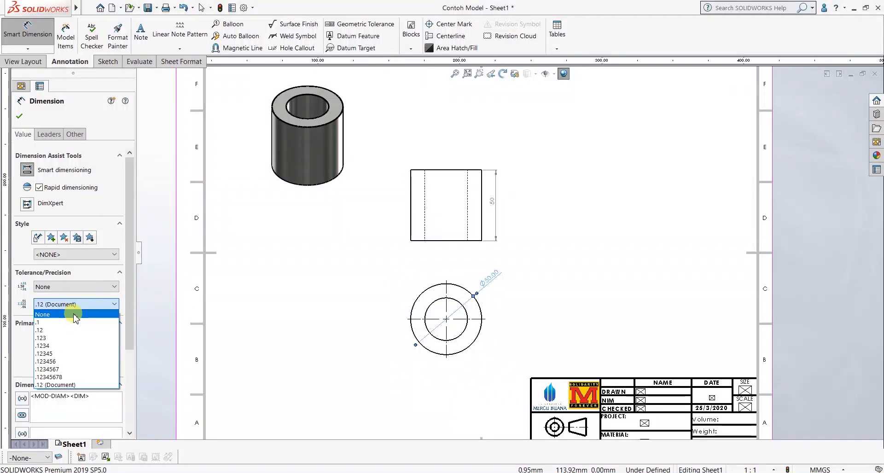
click(70, 314)
click(542, 302)
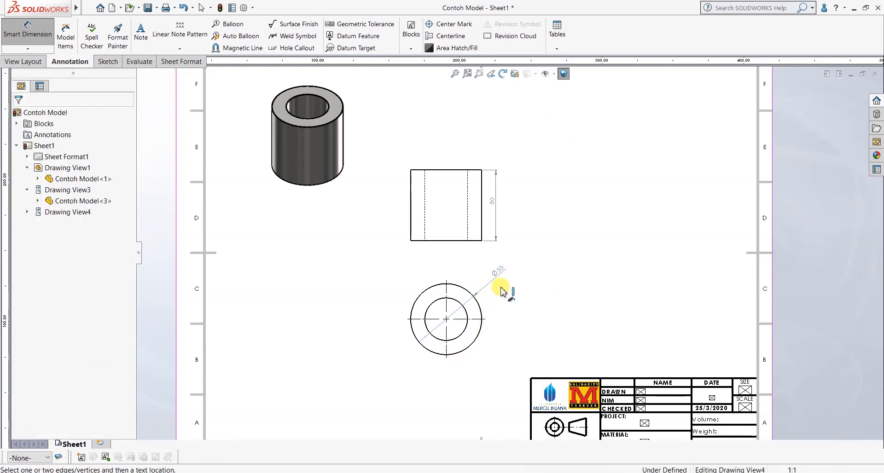
scroll(503, 285, down, 2)
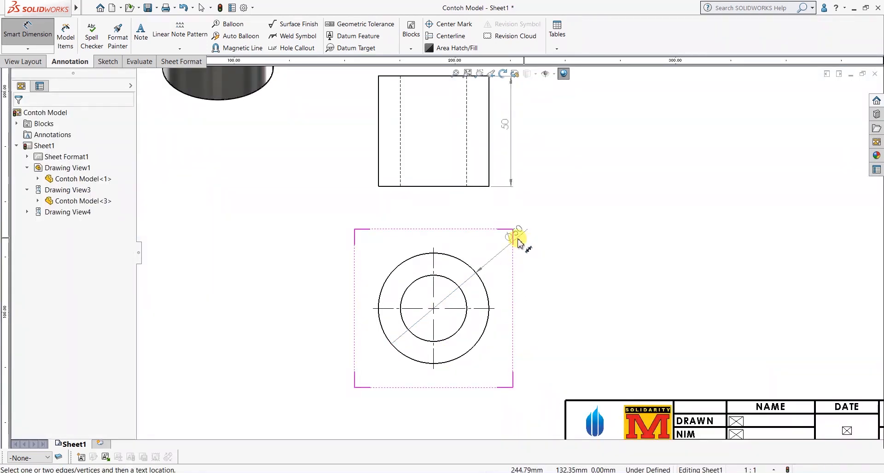
drag(512, 233, 505, 256)
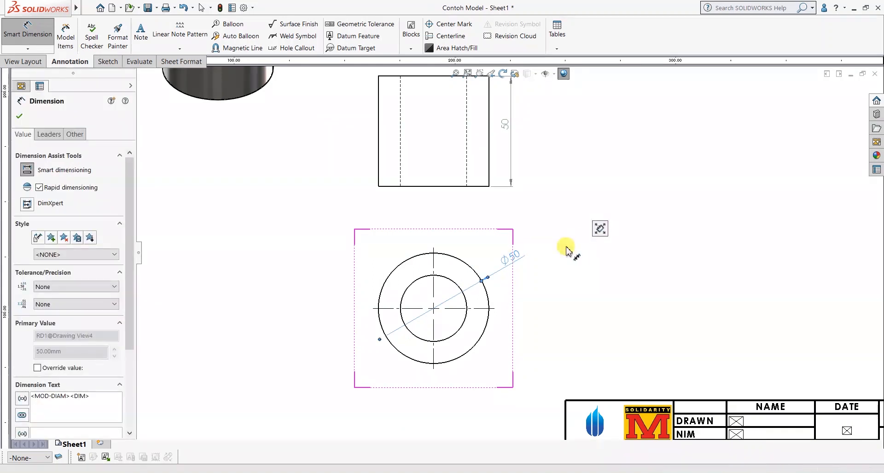
click(561, 280)
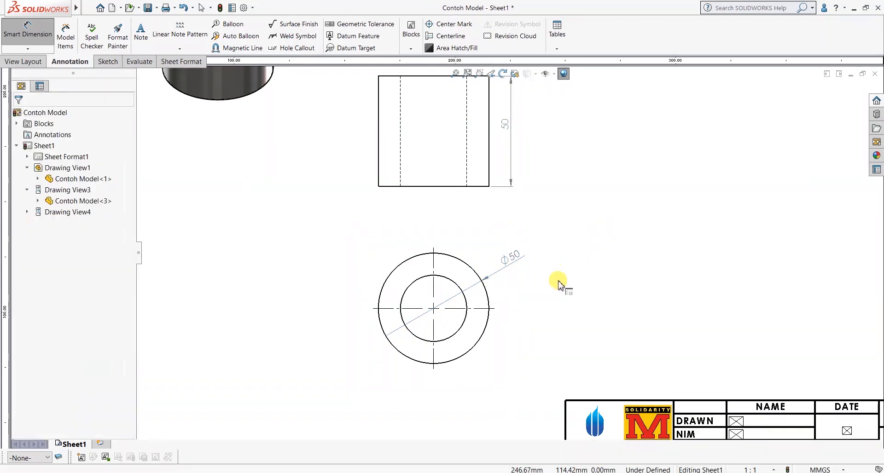
scroll(559, 284, down, 1)
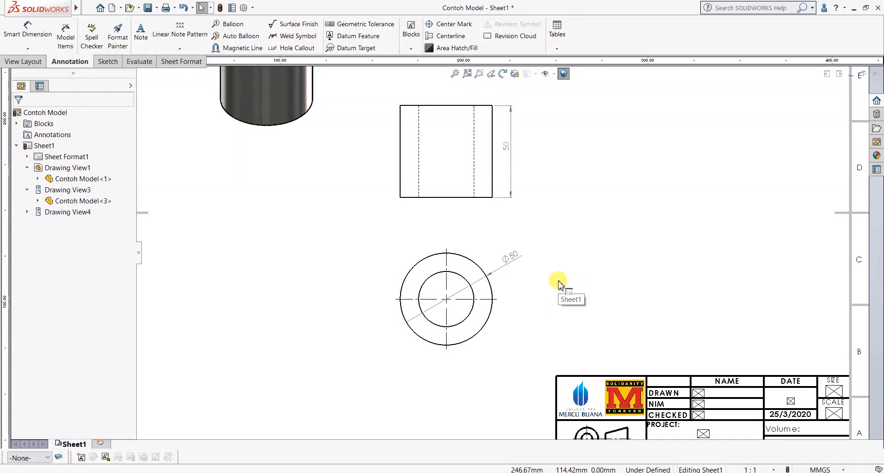
scroll(558, 284, down, 1)
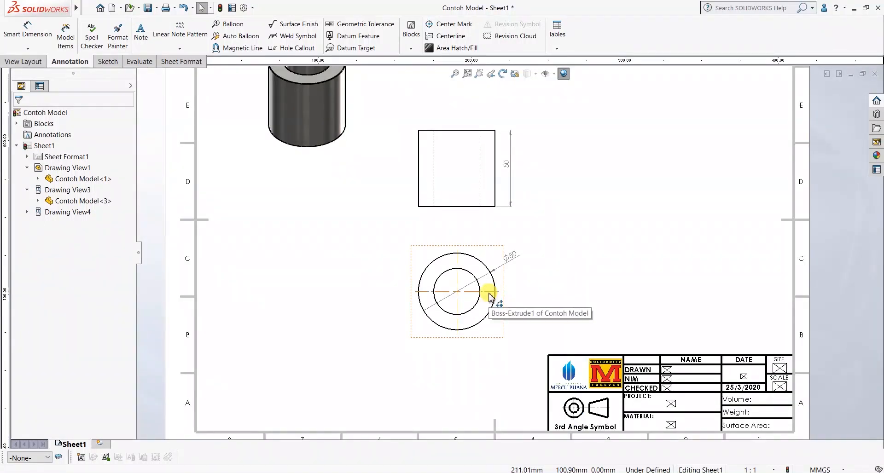
scroll(460, 306, up, 1)
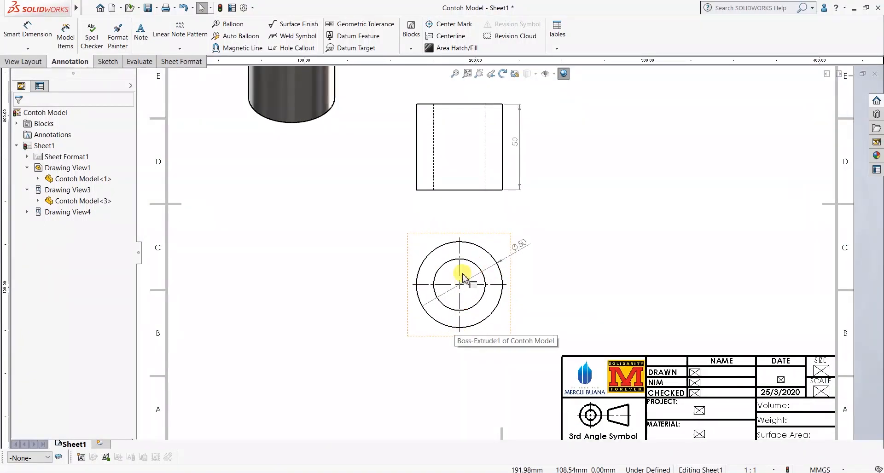
Step: Dimension the inner circle as Ø30 with no decimals and pull its text closer to the circle
click(28, 36)
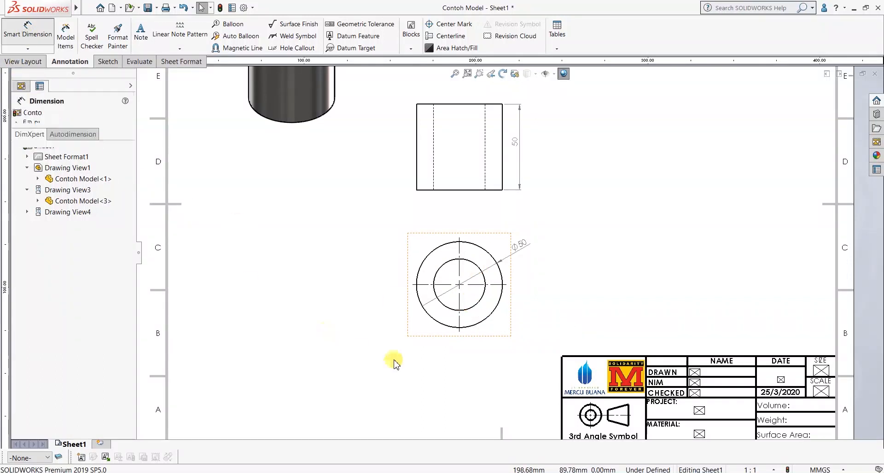
click(478, 309)
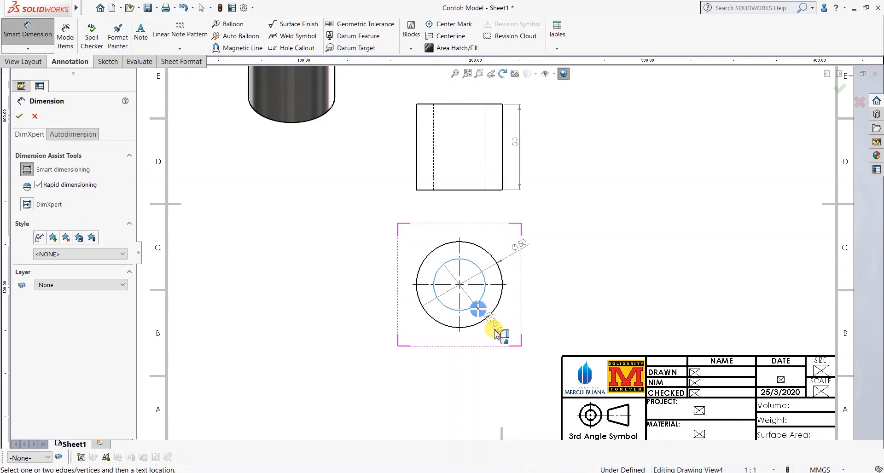
click(506, 338)
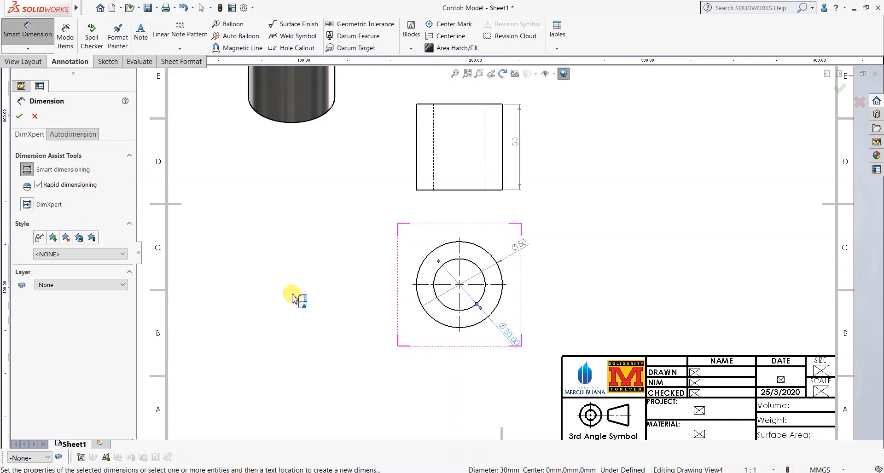
click(78, 306)
click(79, 315)
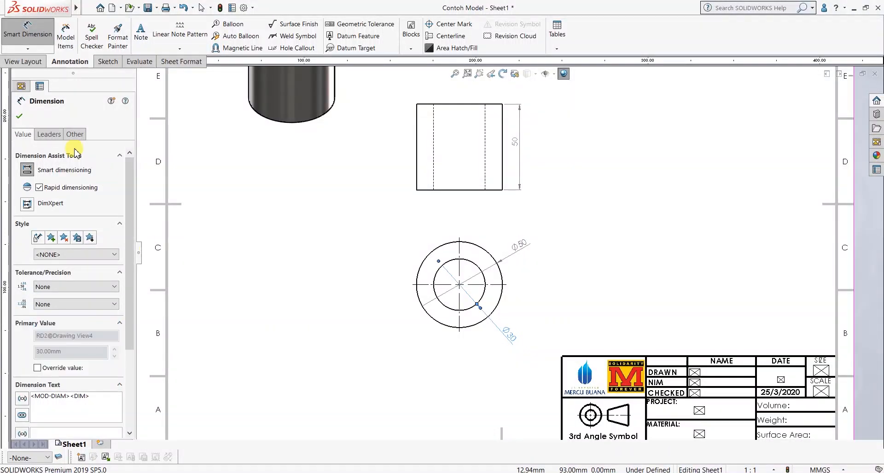
click(19, 119)
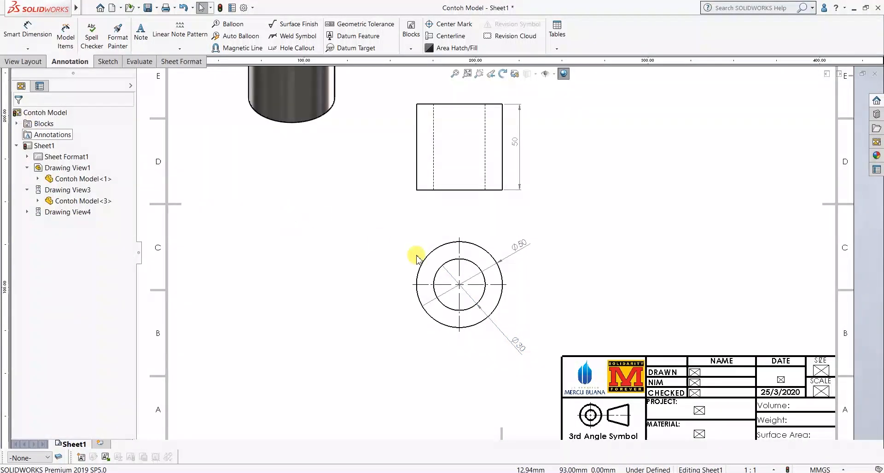
drag(517, 349, 509, 336)
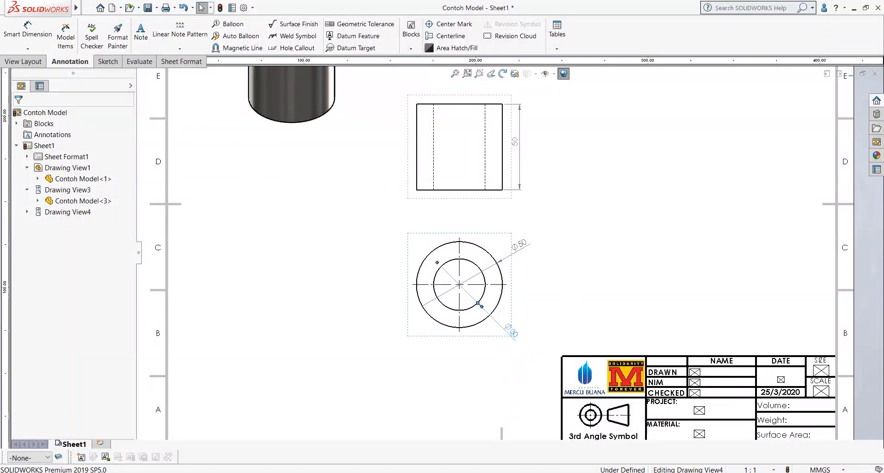
Step: Enter Edit Sheet Format mode and select the title block's empty DRAWN name field
click(573, 297)
scroll(511, 313, up, 1)
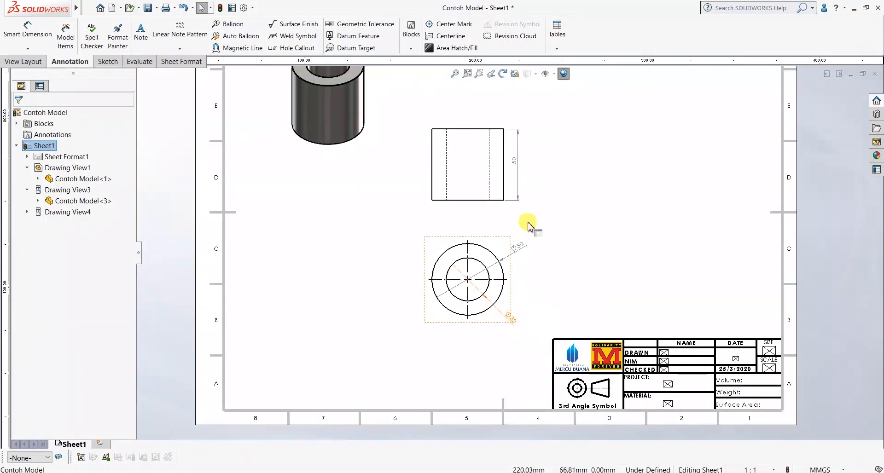
scroll(548, 281, up, 3)
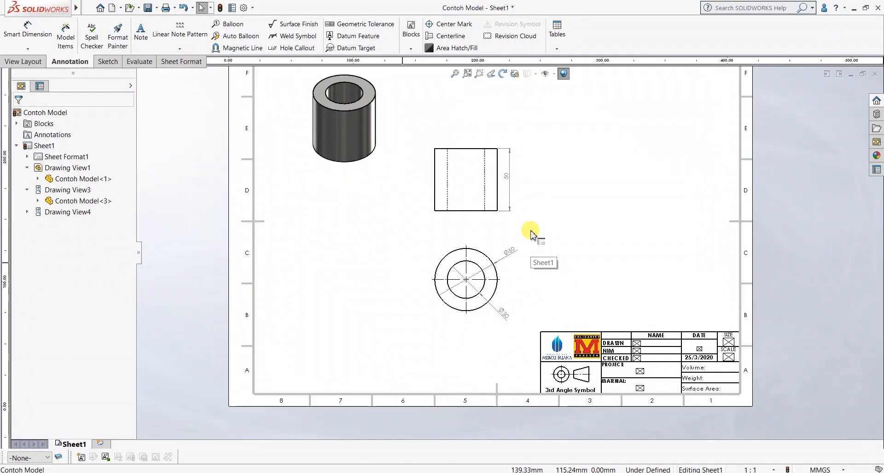
scroll(516, 271, down, 1)
scroll(546, 283, up, 2)
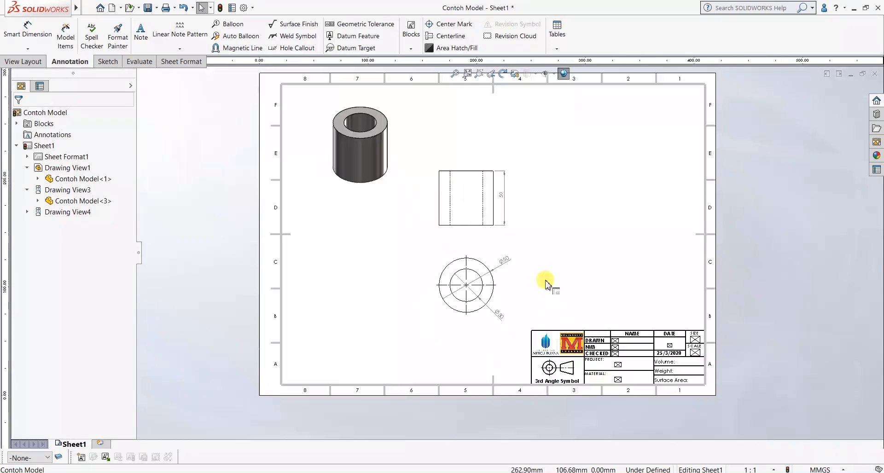
click(180, 61)
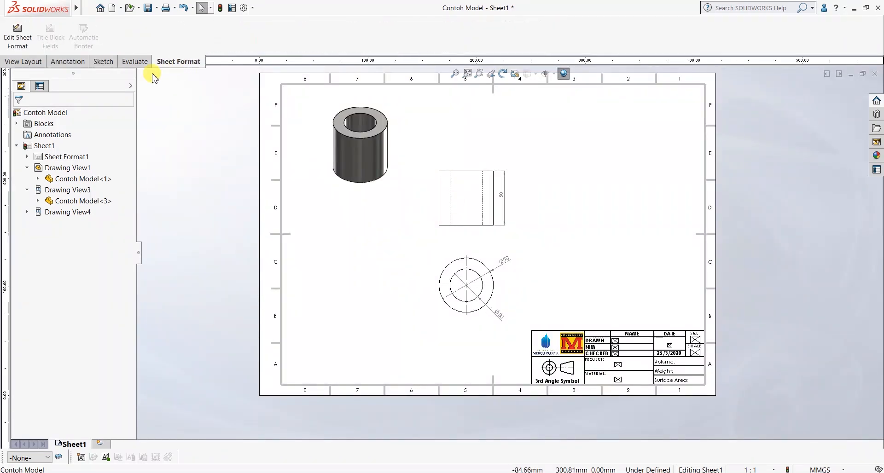
click(17, 37)
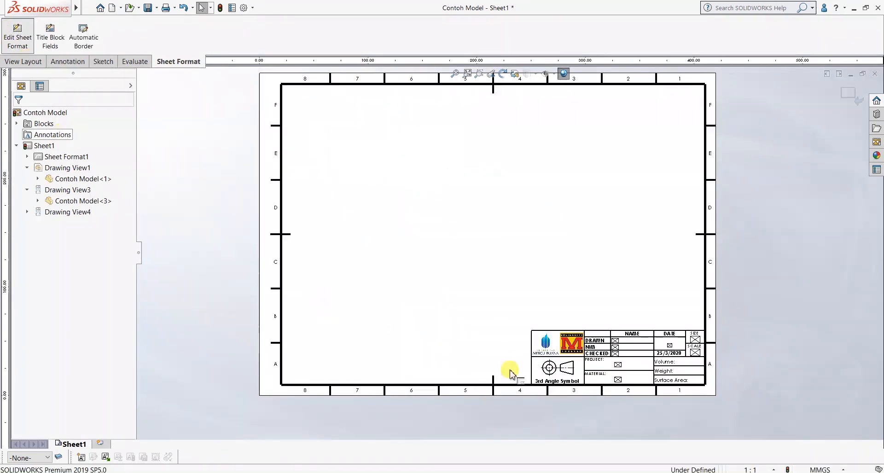
scroll(595, 373, down, 3)
scroll(597, 338, down, 3)
click(587, 232)
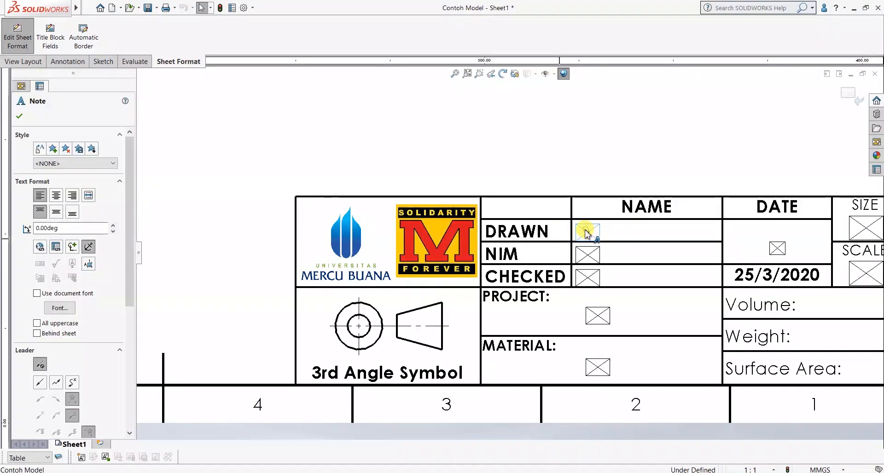
Step: Open Link to Property for the DRAWN note, sourcing properties from the sheet's specified model view
double_click(587, 232)
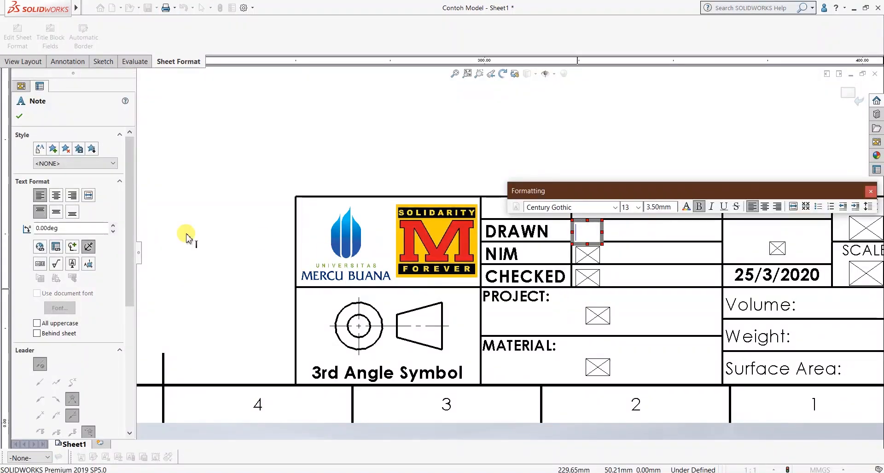
click(56, 249)
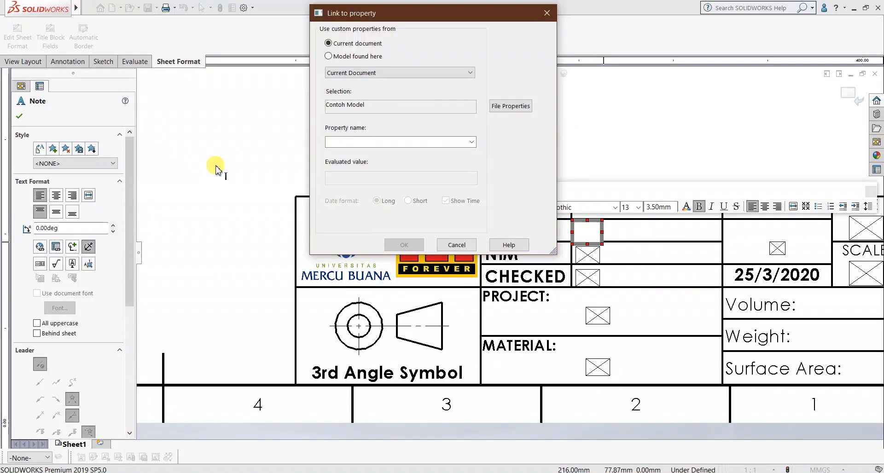
click(332, 57)
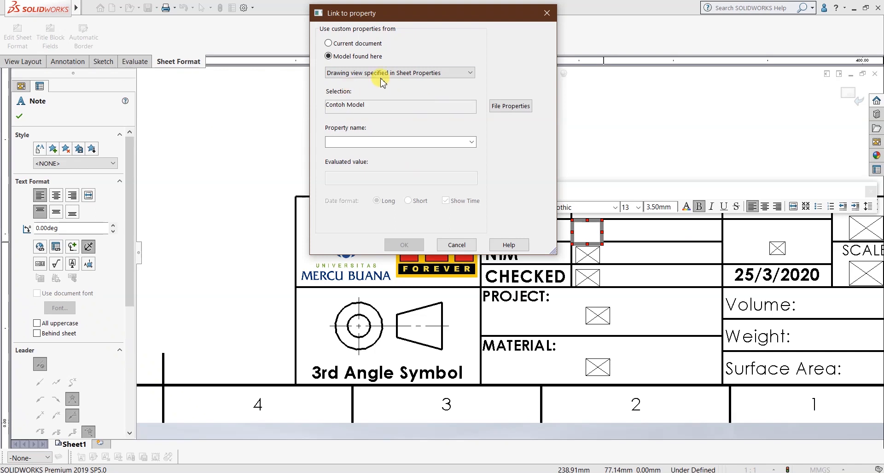
click(453, 76)
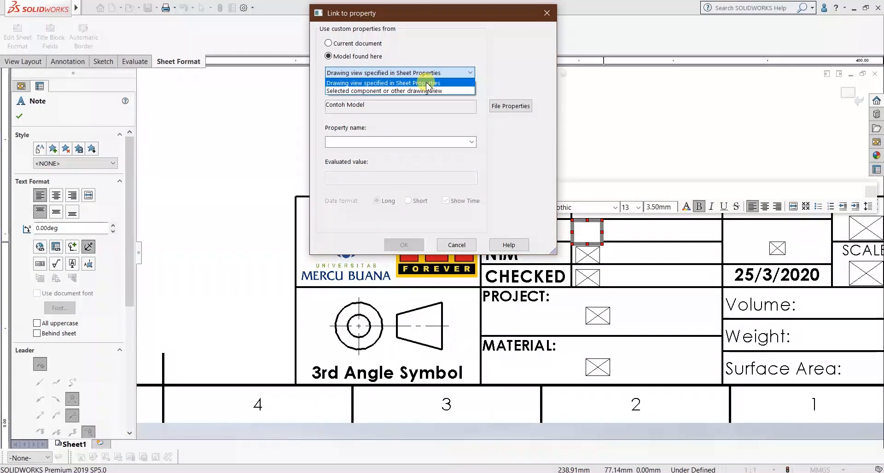
click(456, 84)
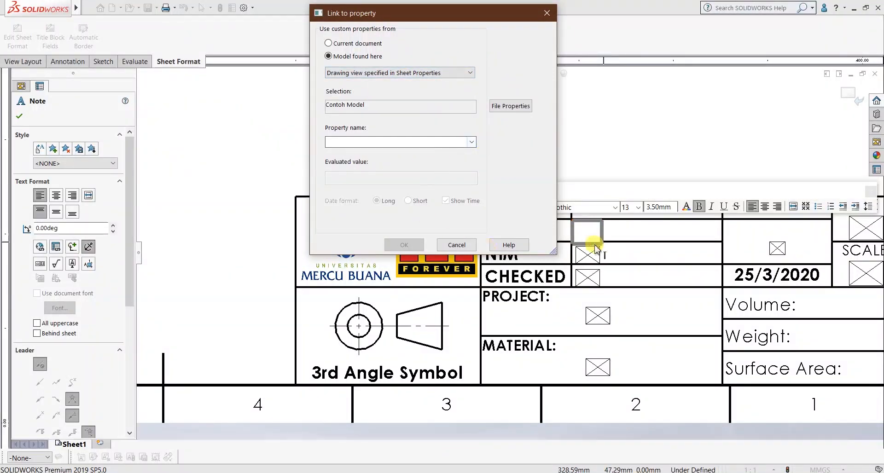
click(579, 300)
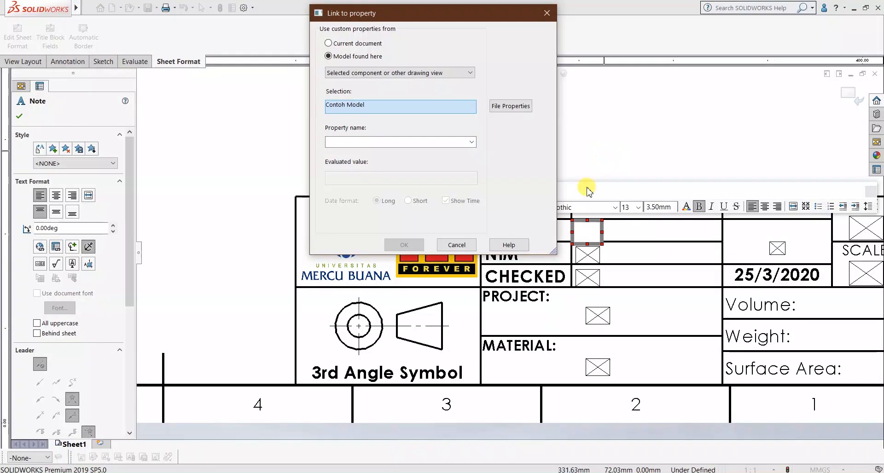
Step: Check the Property name list, then bring up the file's custom properties
click(470, 143)
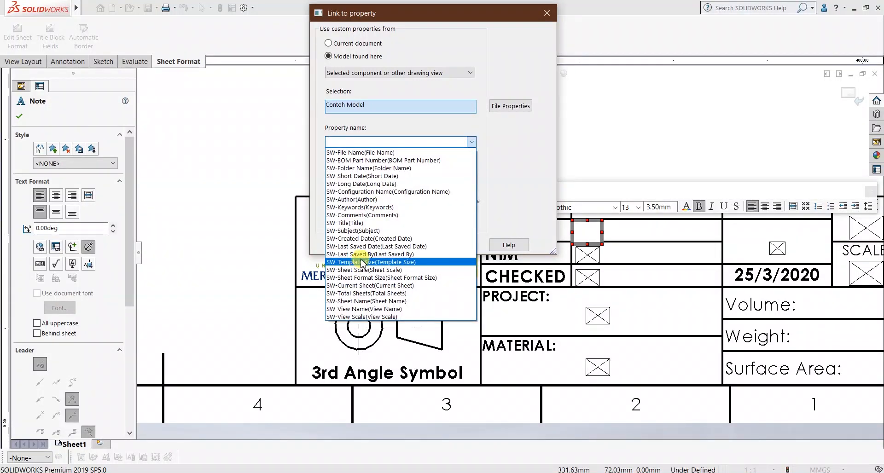
click(387, 128)
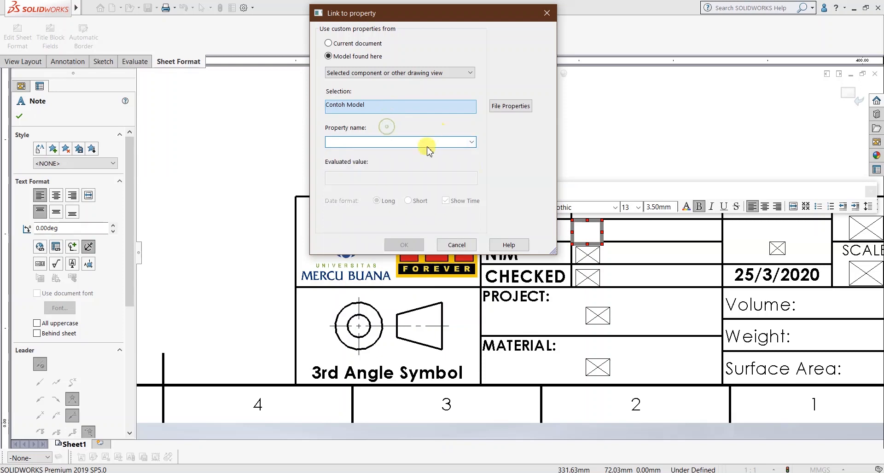
click(511, 106)
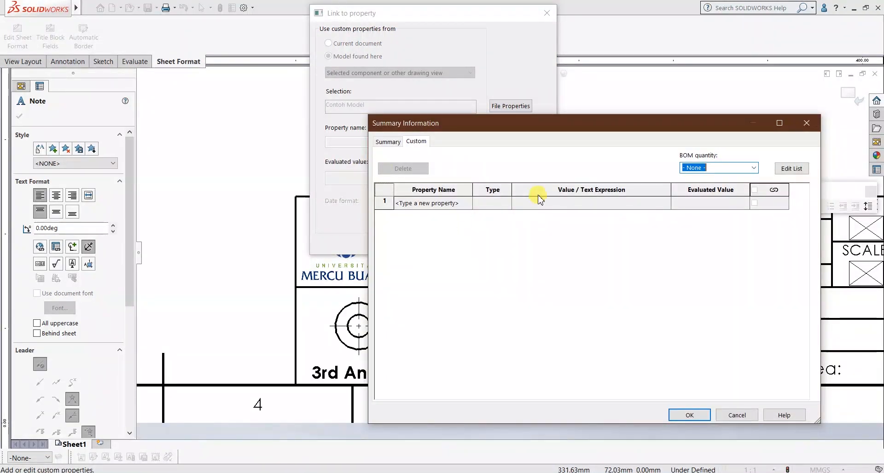
Step: Add a DrawnBy custom property holding the drafter's name
click(451, 203)
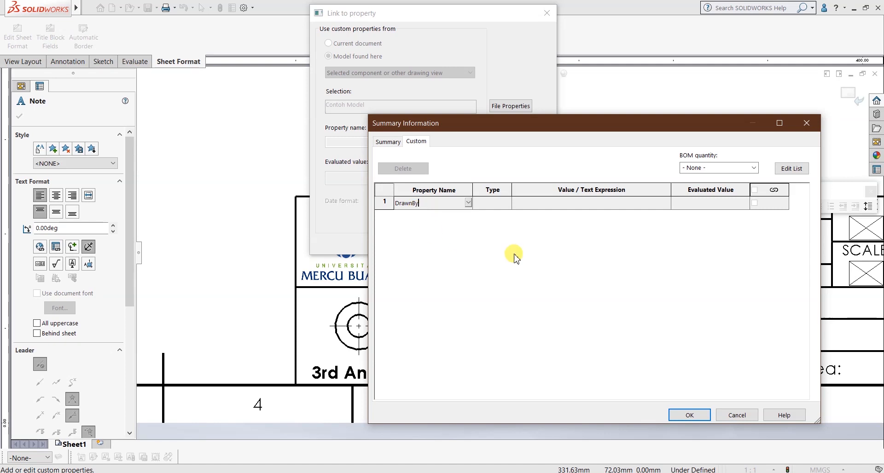
click(588, 203)
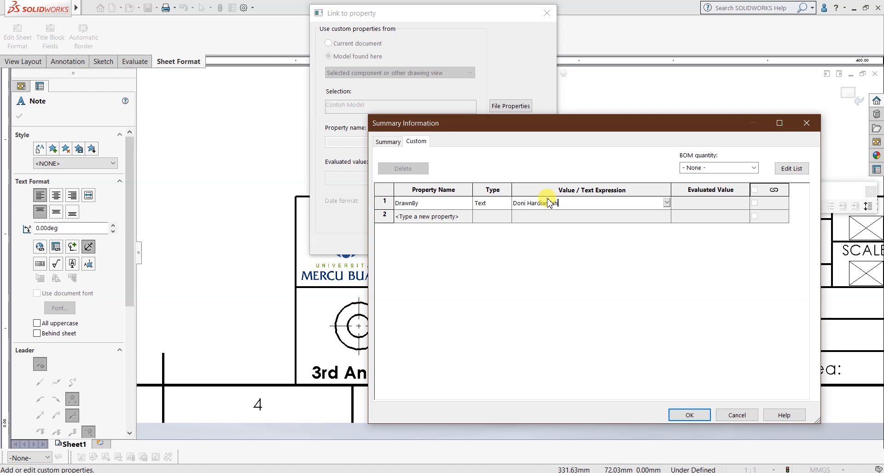
click(583, 236)
Step: Add a NIM custom property holding the student number and save the properties
click(433, 219)
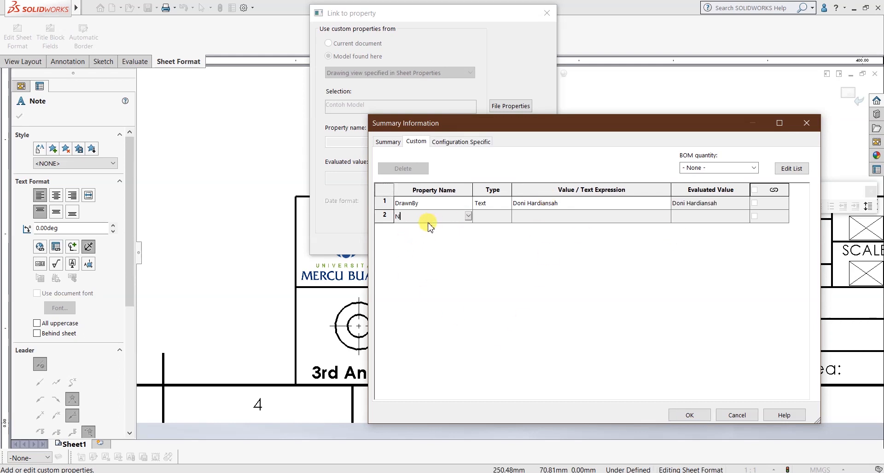
text(NIM)
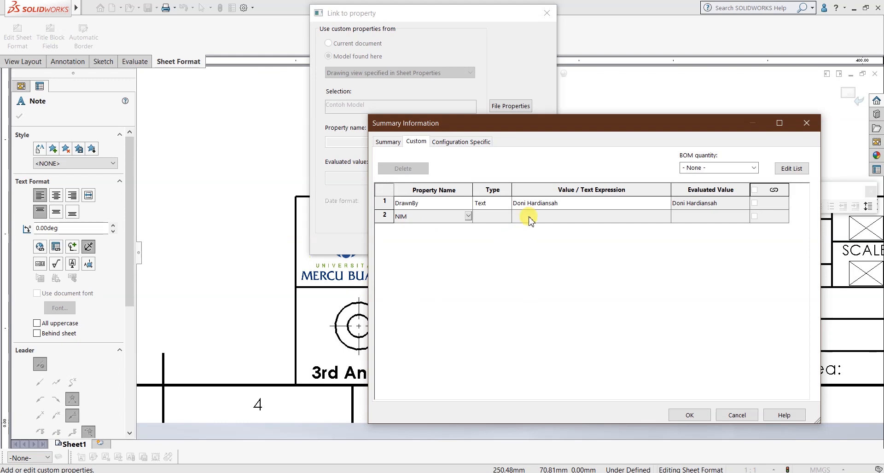
click(524, 215)
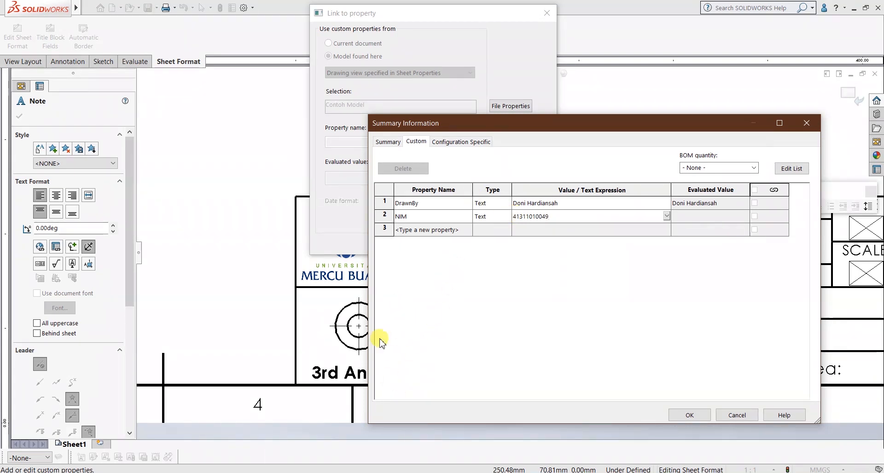
click(451, 229)
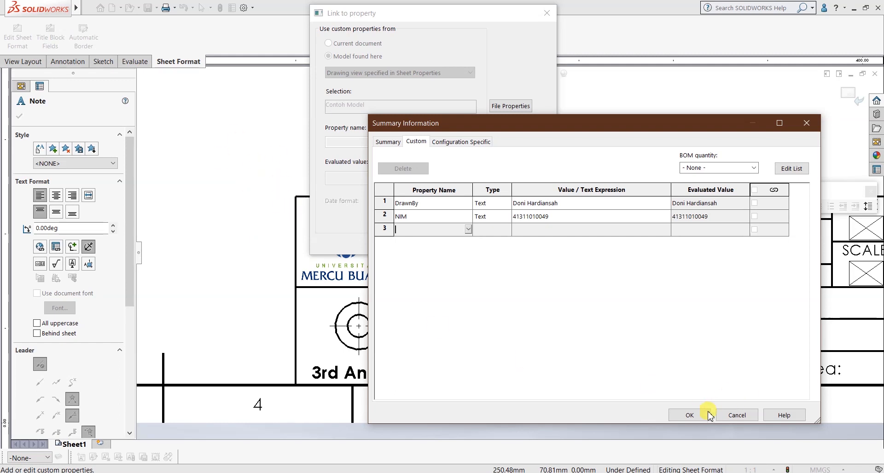
click(689, 415)
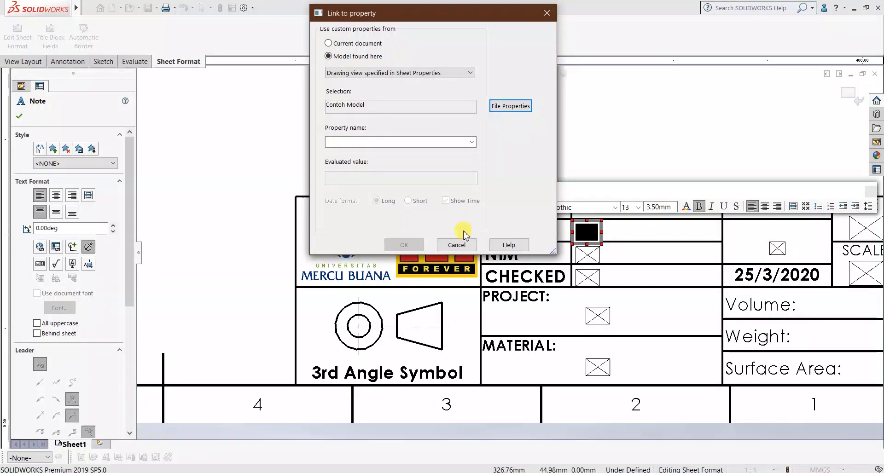
Step: Link the DRAWN note to DrawnBy, then bring up Link to Property for the NIM placeholder
click(470, 142)
click(371, 160)
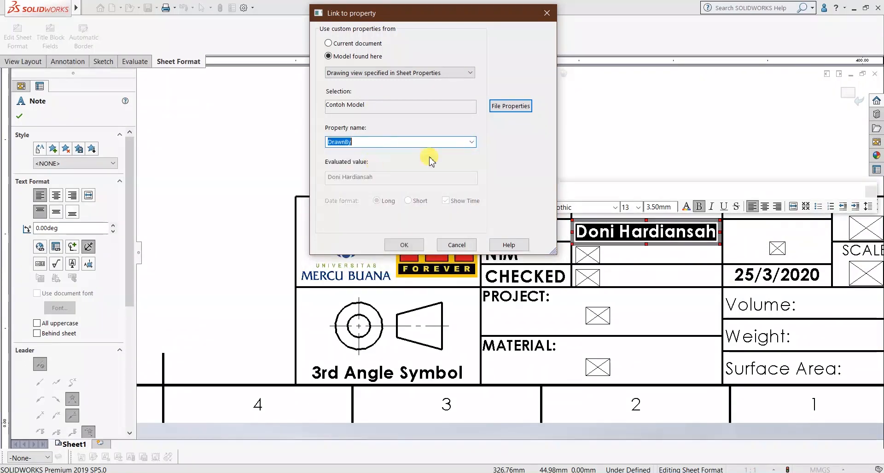
click(403, 244)
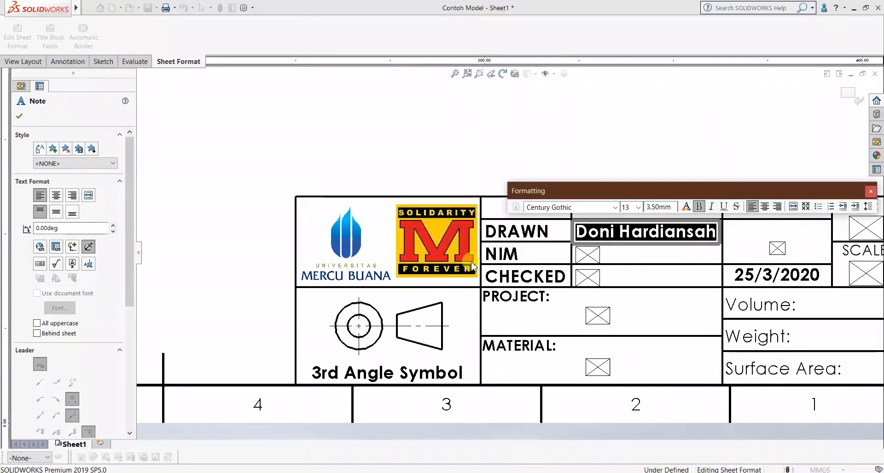
click(591, 255)
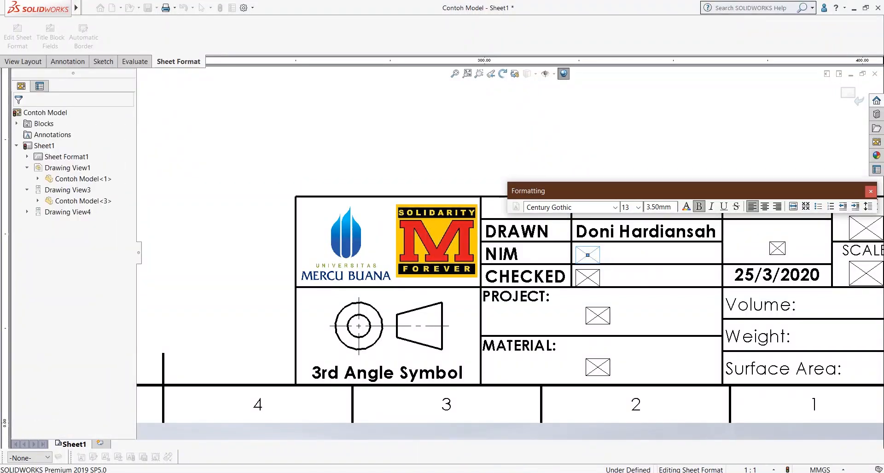
double_click(587, 254)
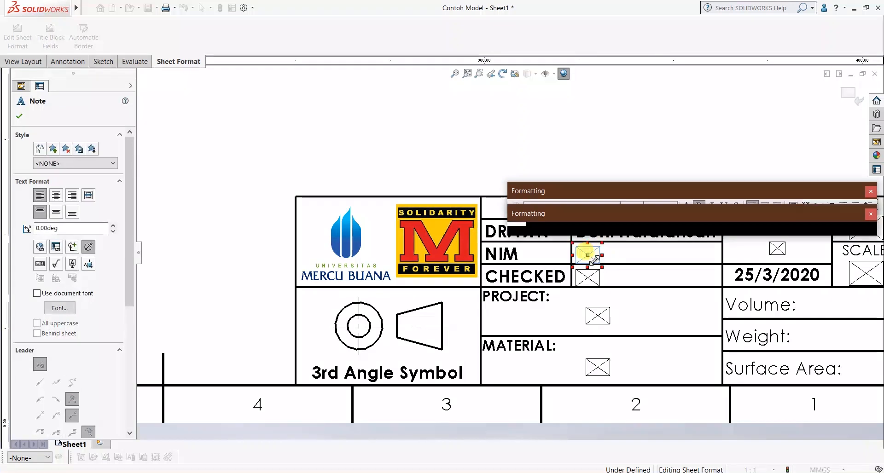
click(56, 247)
Step: Link the NIM note to the model's NIM property so it shows the student number
click(347, 56)
click(473, 143)
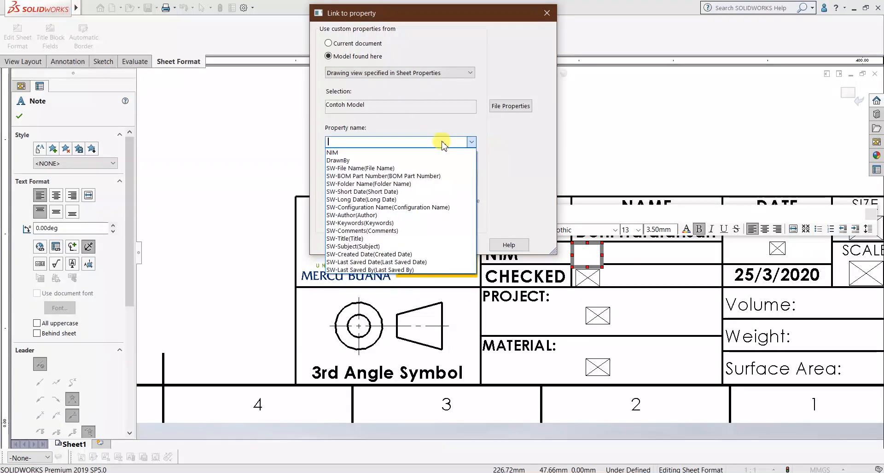
click(388, 152)
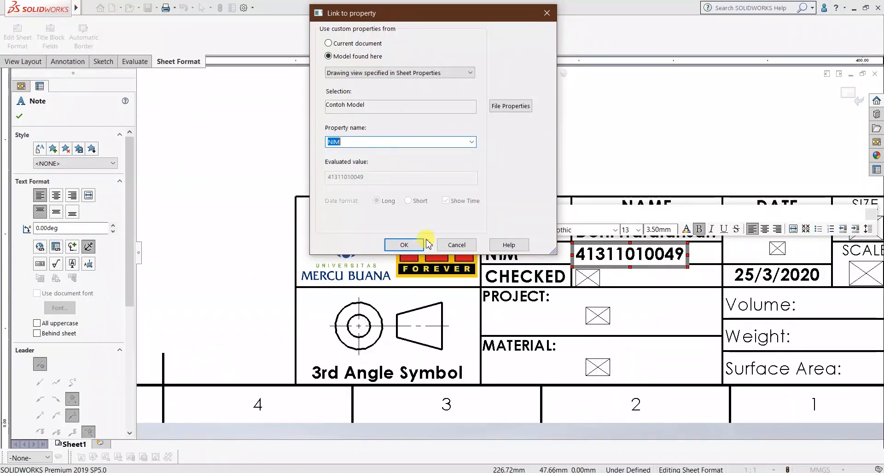
click(405, 244)
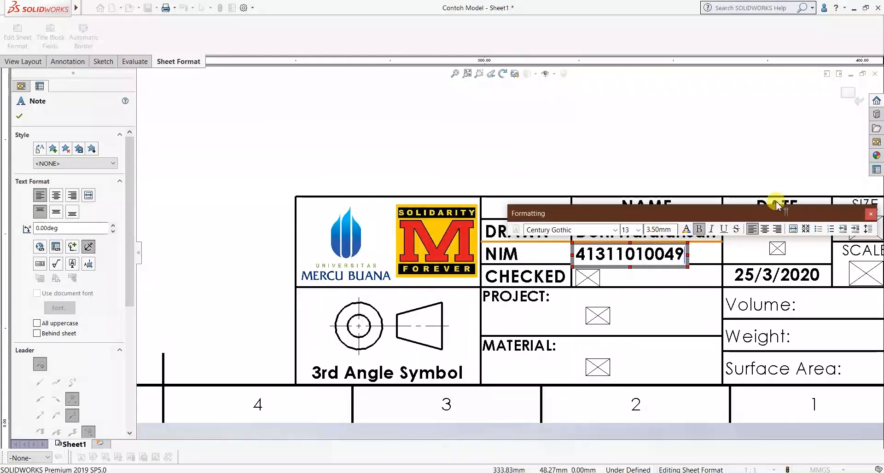
click(681, 136)
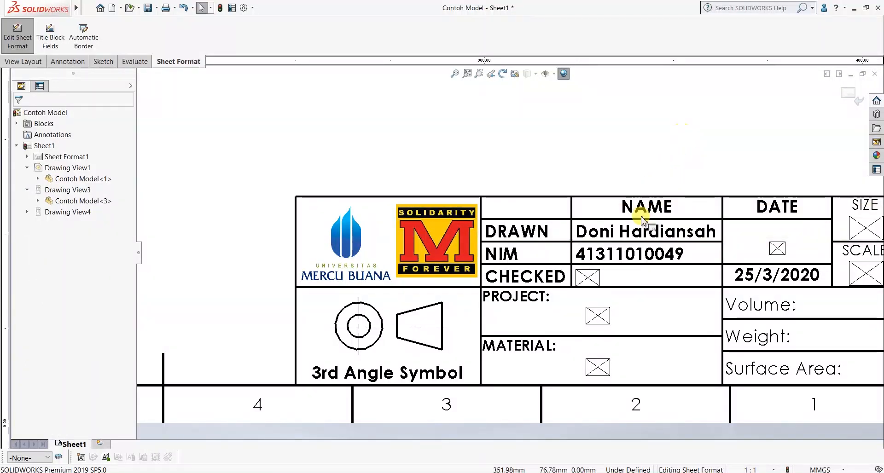
Step: Turn off bold on the drafter's name and student number notes
click(646, 232)
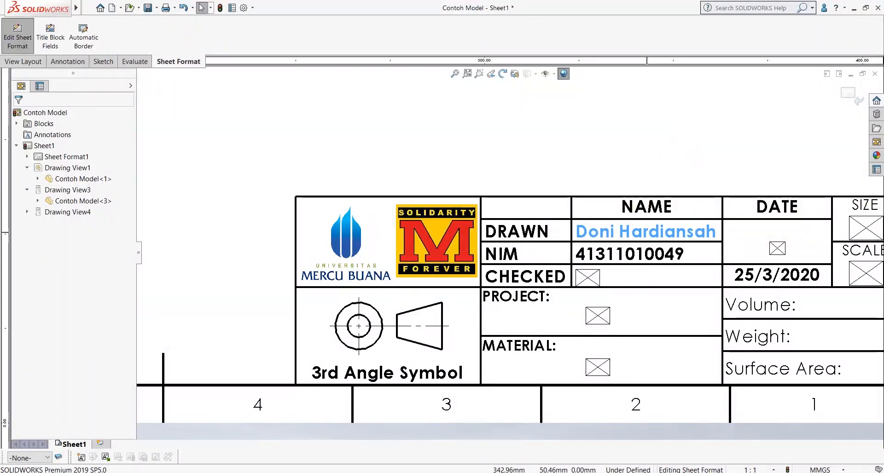
double_click(643, 227)
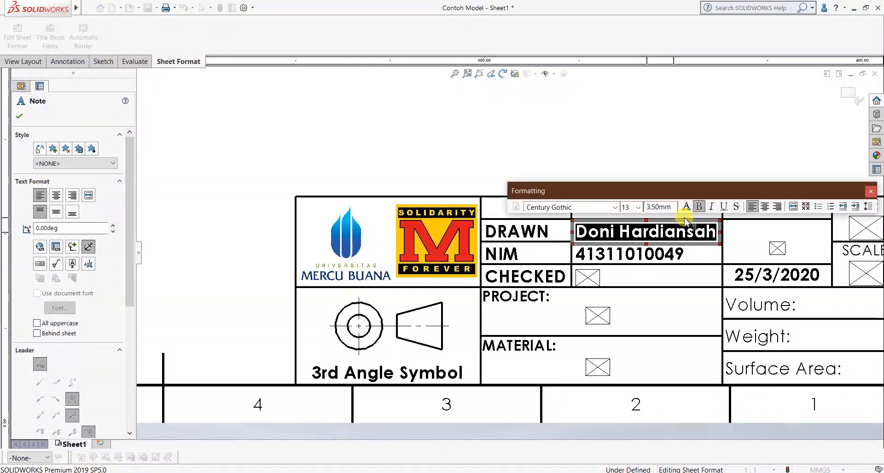
click(645, 256)
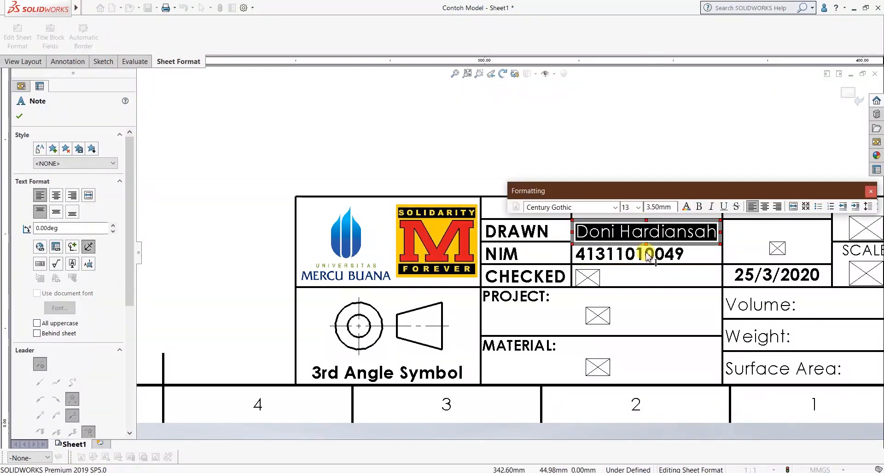
double_click(631, 253)
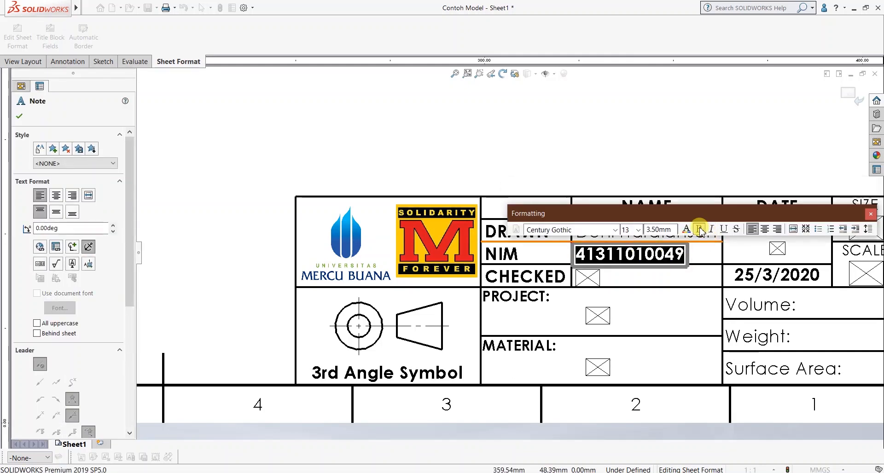
click(698, 229)
click(574, 134)
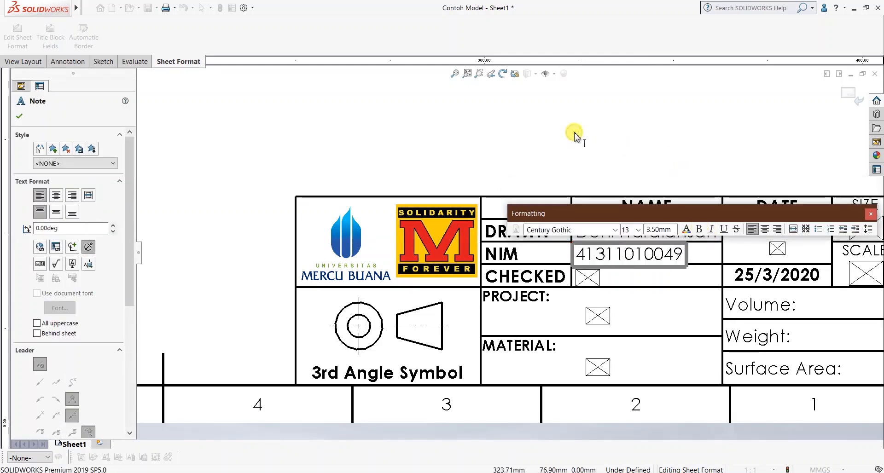
click(591, 275)
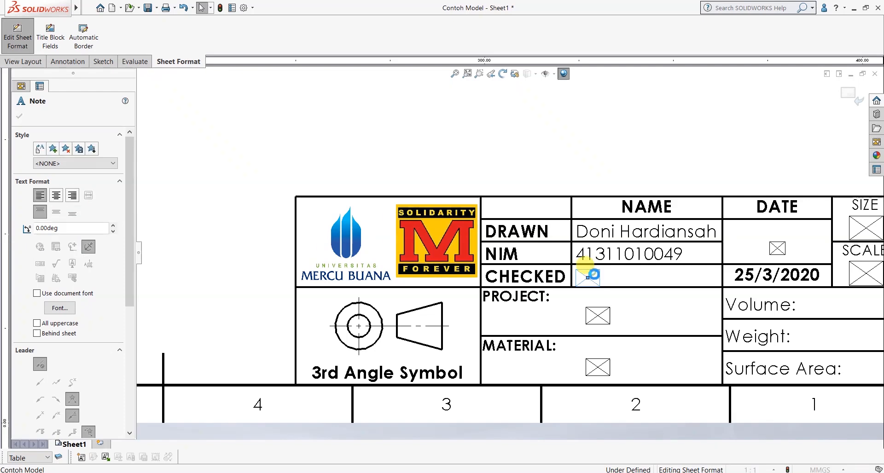
Step: Add a Checked custom property holding the checker's name in the file's custom properties
double_click(592, 276)
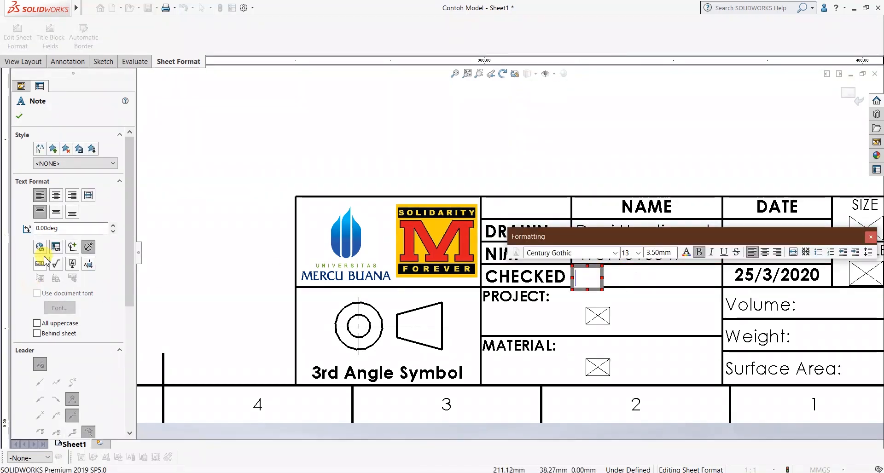
click(57, 249)
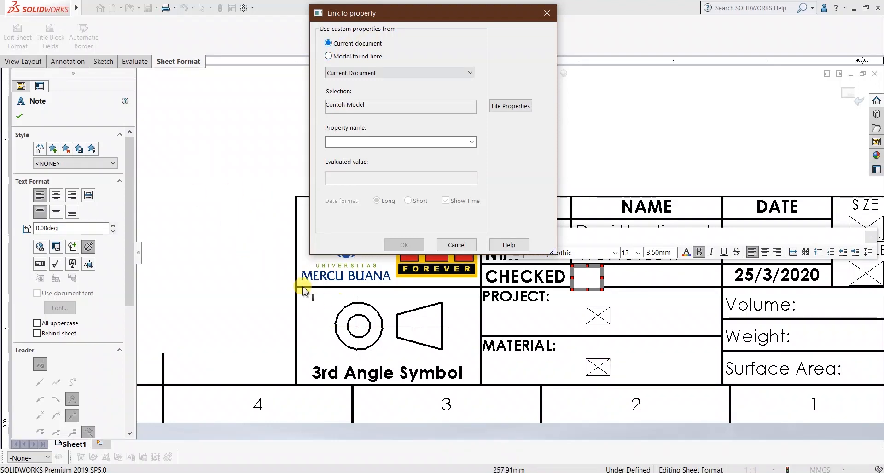
click(519, 109)
click(417, 143)
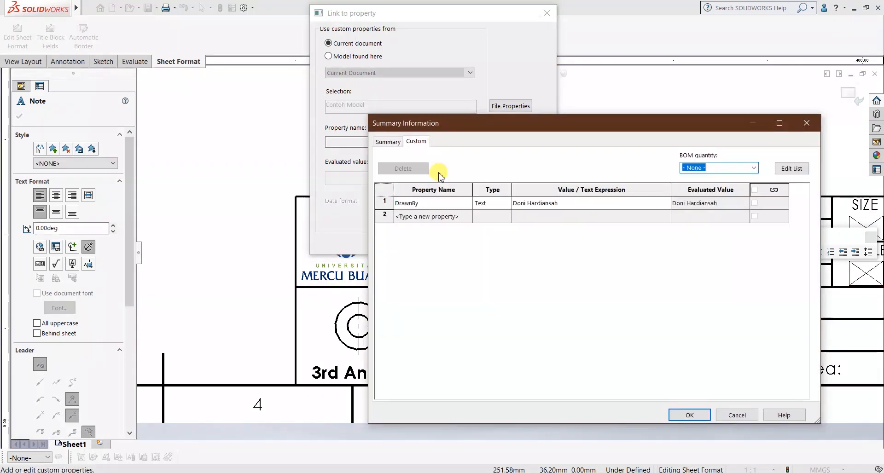
click(429, 205)
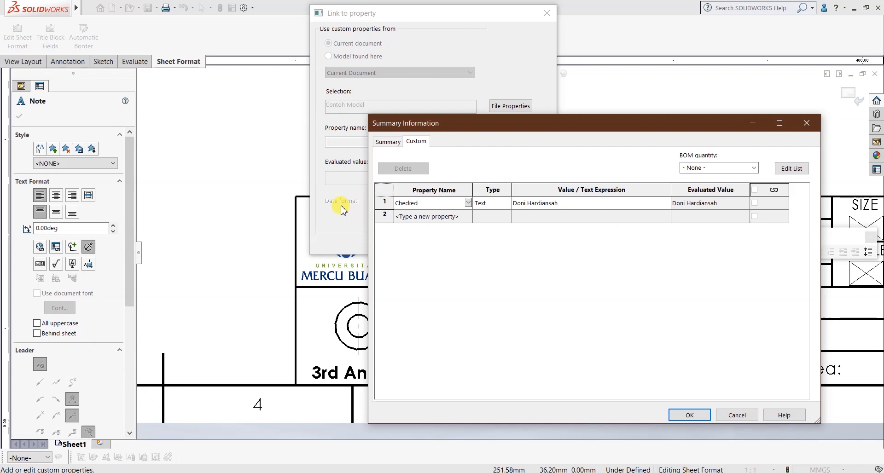
click(558, 206)
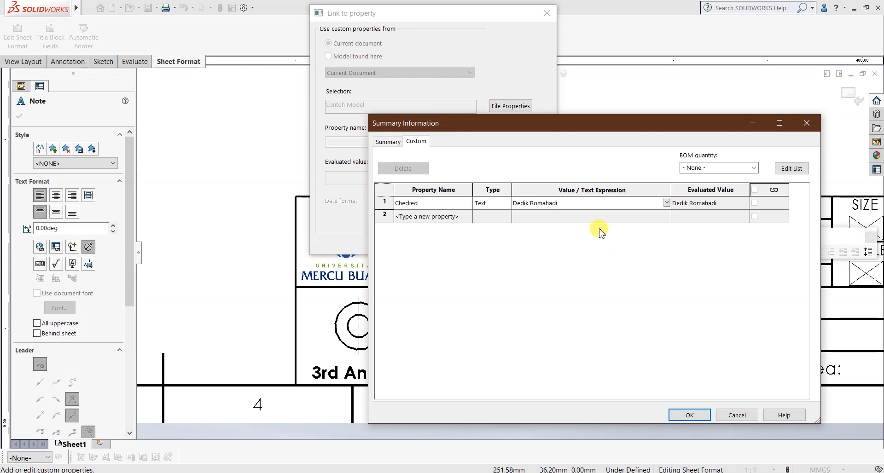
click(690, 415)
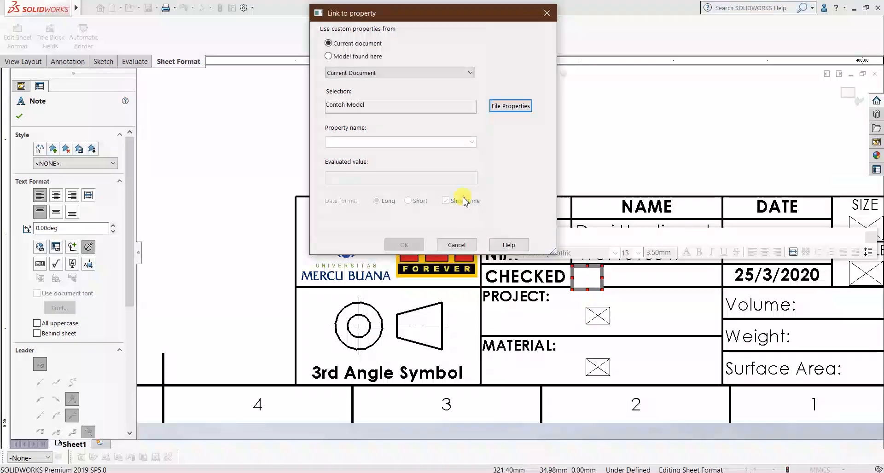
Step: Link the CHECKED note to the Checked property and finish editing it
click(470, 142)
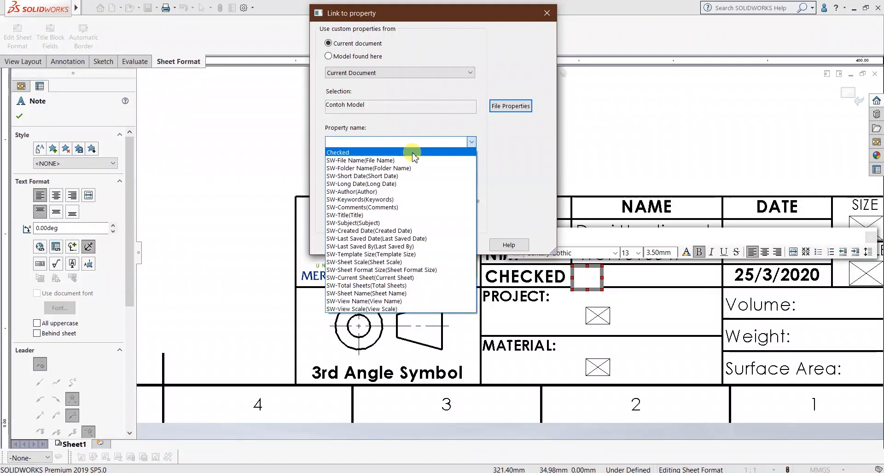
click(407, 151)
click(404, 244)
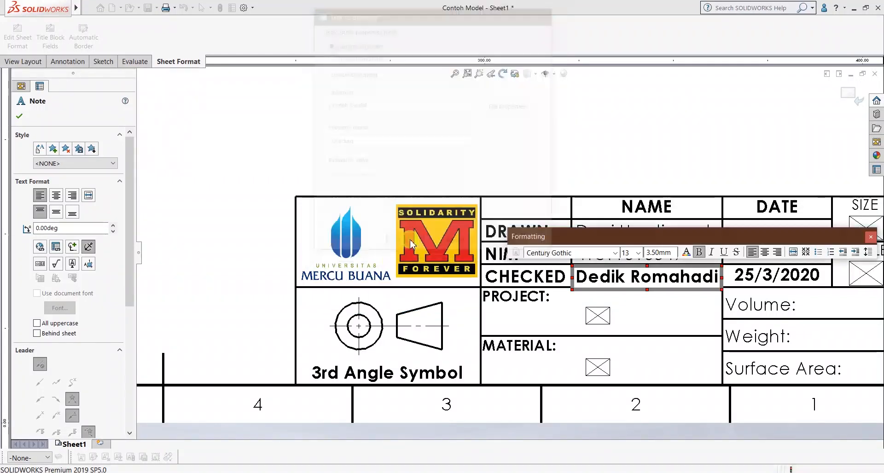
click(870, 236)
click(592, 152)
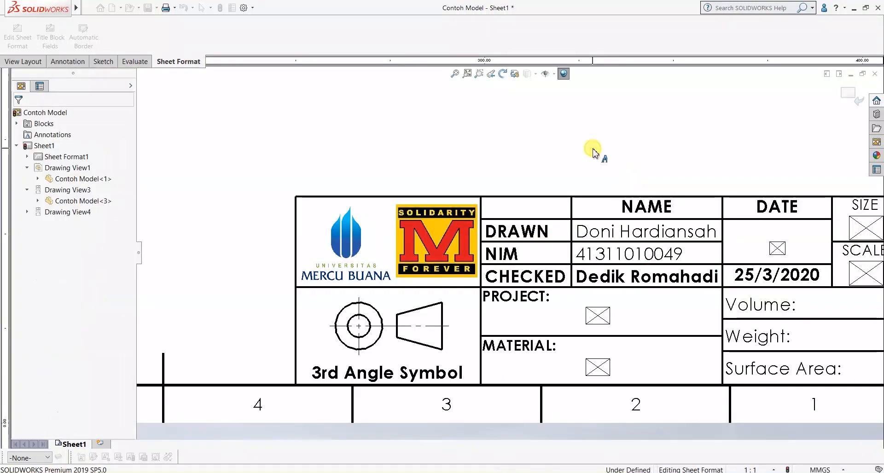
Step: Reopen the CHECKED name note and leave it unchanged
double_click(638, 276)
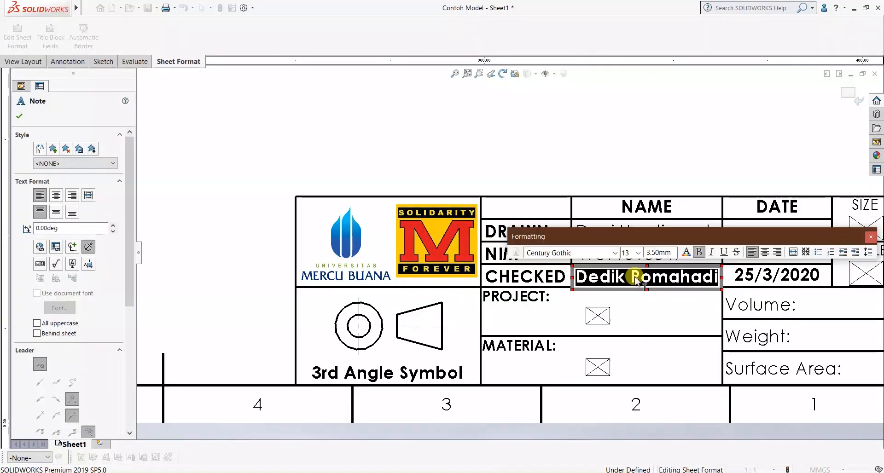
click(642, 168)
scroll(648, 291, up, 3)
scroll(610, 295, down, 2)
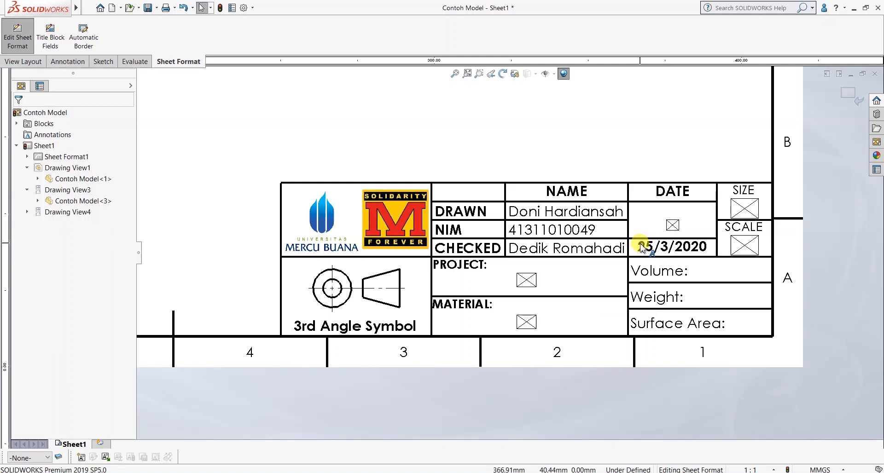
Step: Link the 25/3/2020 date note to SW-Short Date so it shows 3/25/2020
click(666, 252)
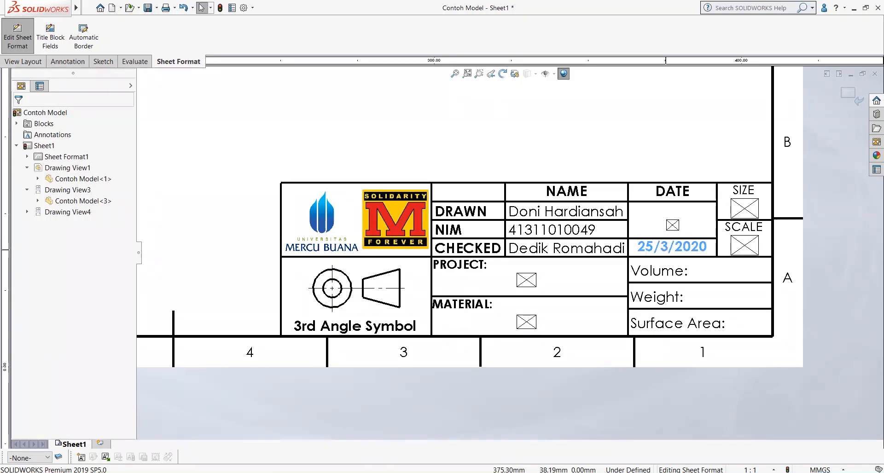
double_click(666, 251)
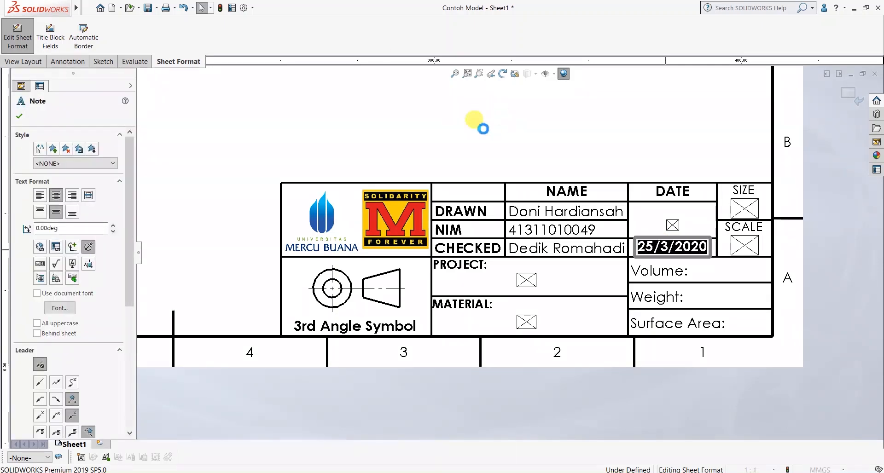
click(56, 247)
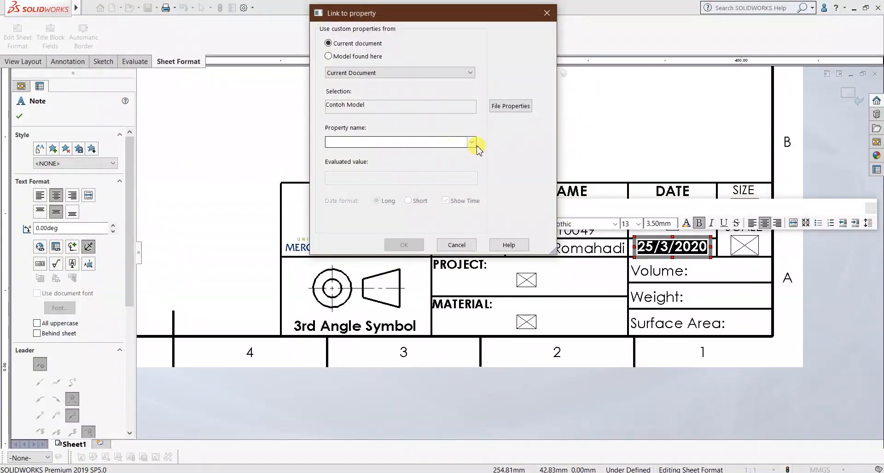
click(472, 142)
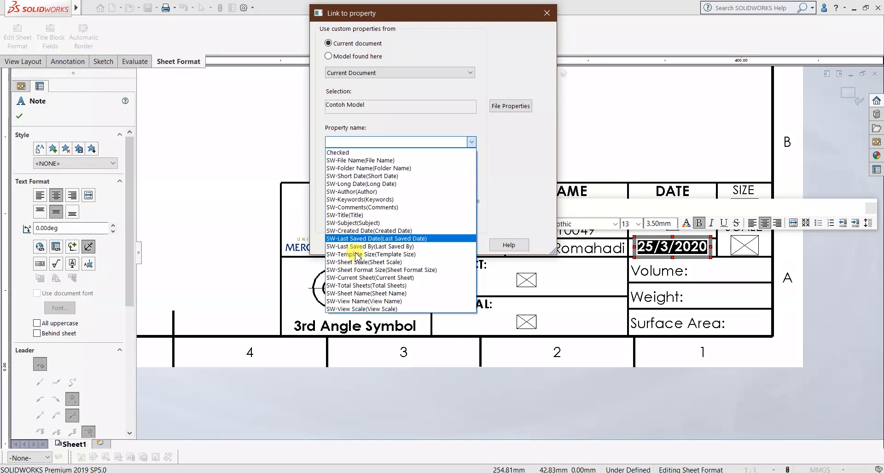
click(373, 178)
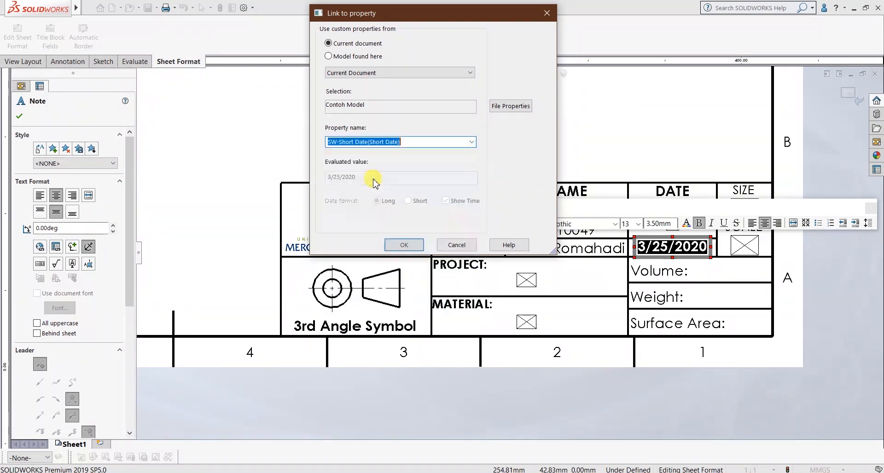
click(403, 244)
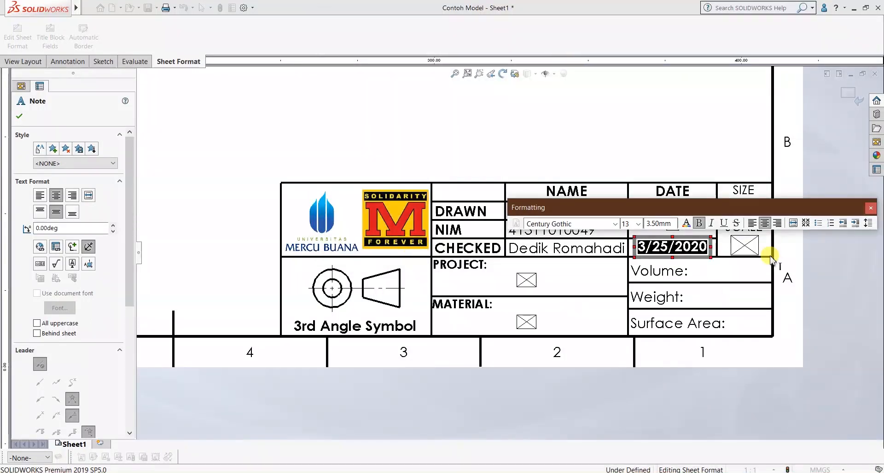
click(654, 352)
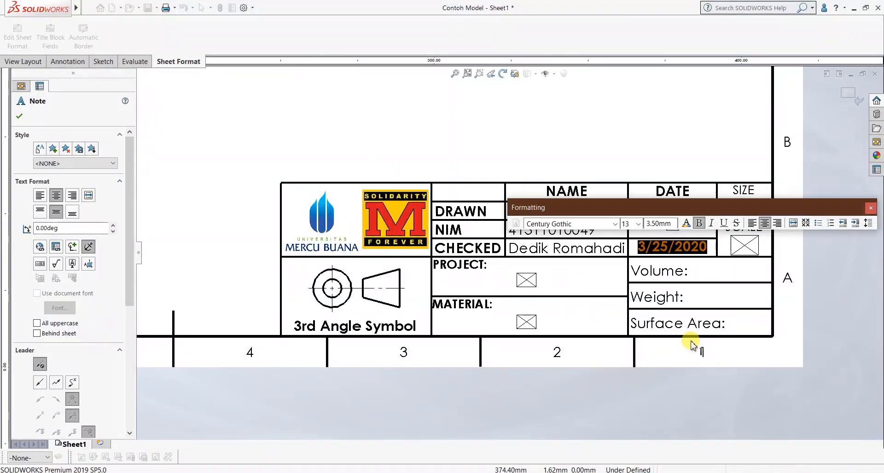
click(870, 208)
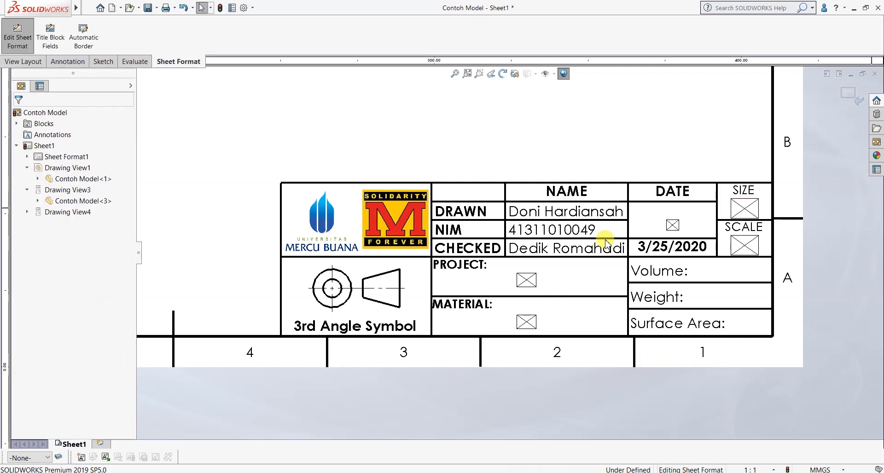
click(488, 155)
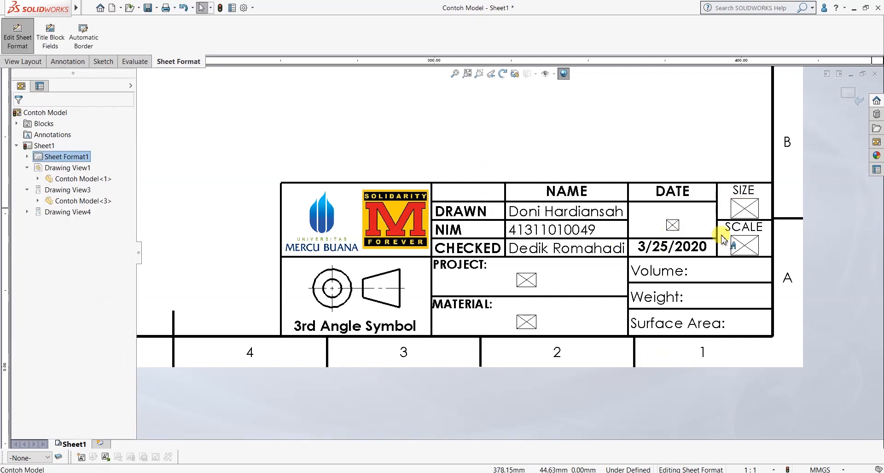
Step: Link the empty DATE note to the model's SW-Long Date, reading Wednesday, March 25, 2020
scroll(667, 226, down, 1)
scroll(661, 231, down, 1)
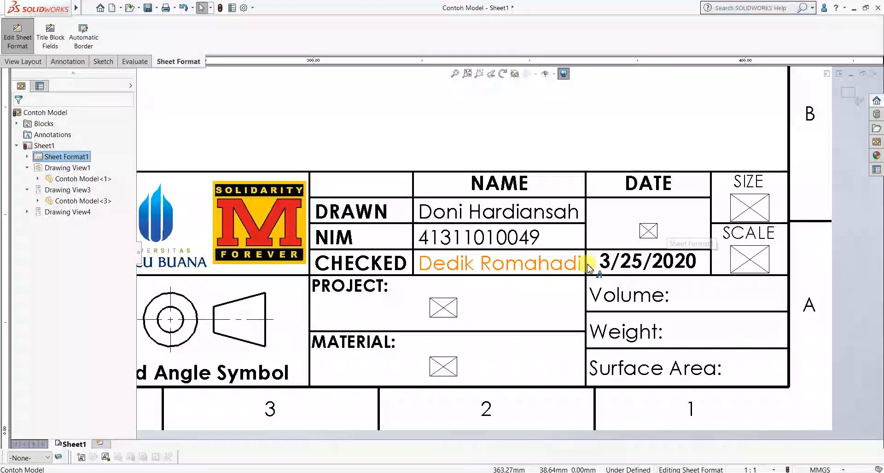
double_click(642, 228)
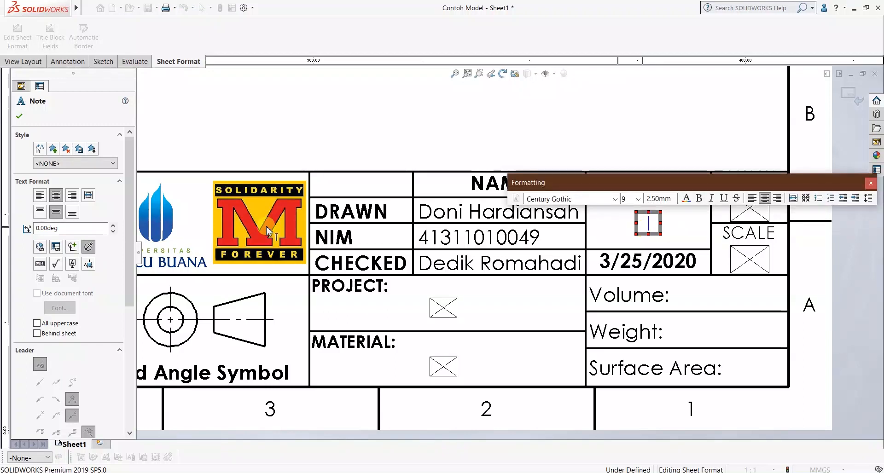
click(56, 248)
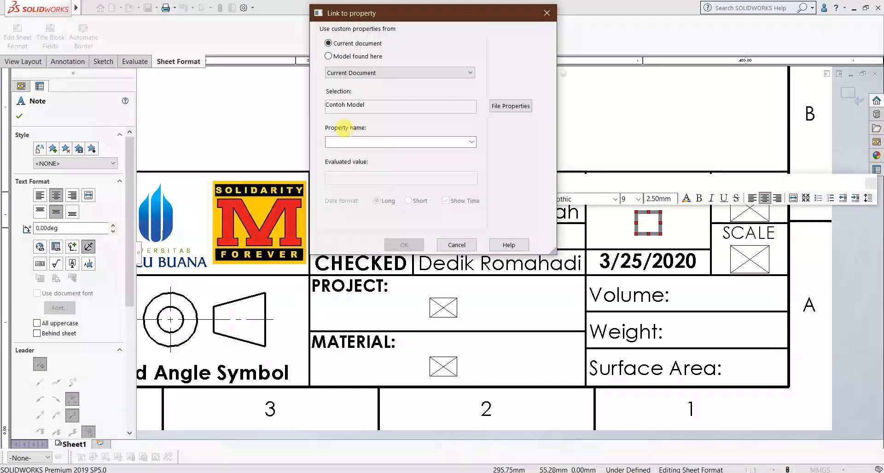
click(347, 57)
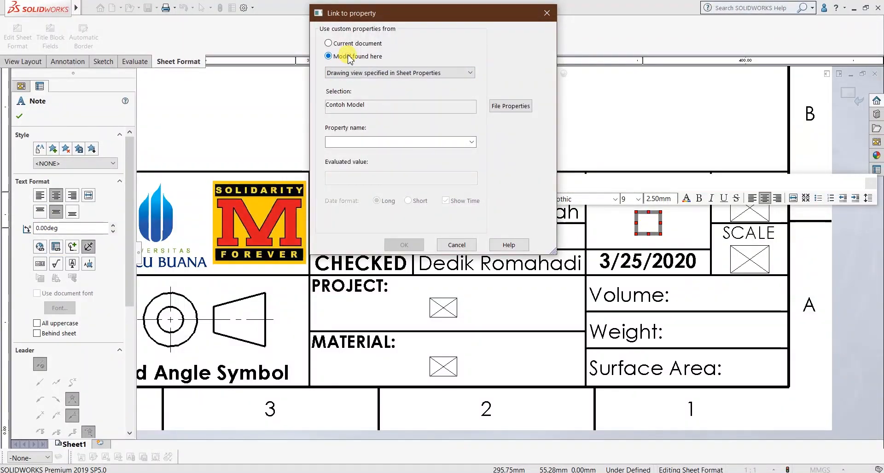
click(471, 142)
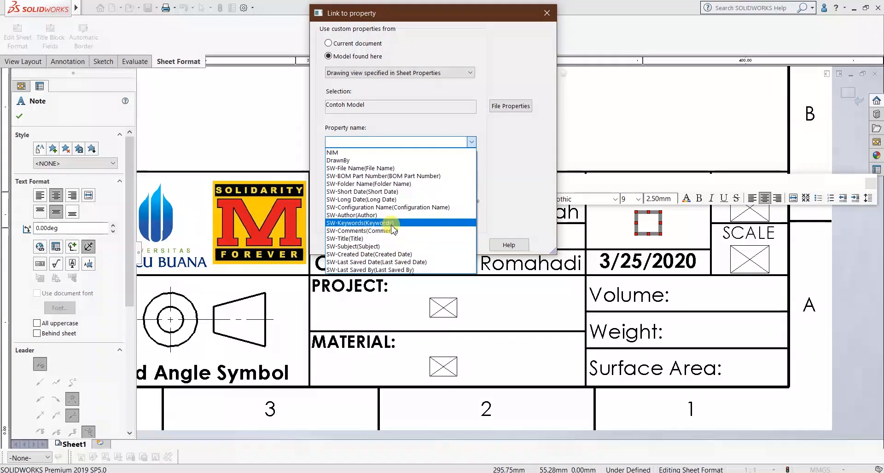
click(379, 201)
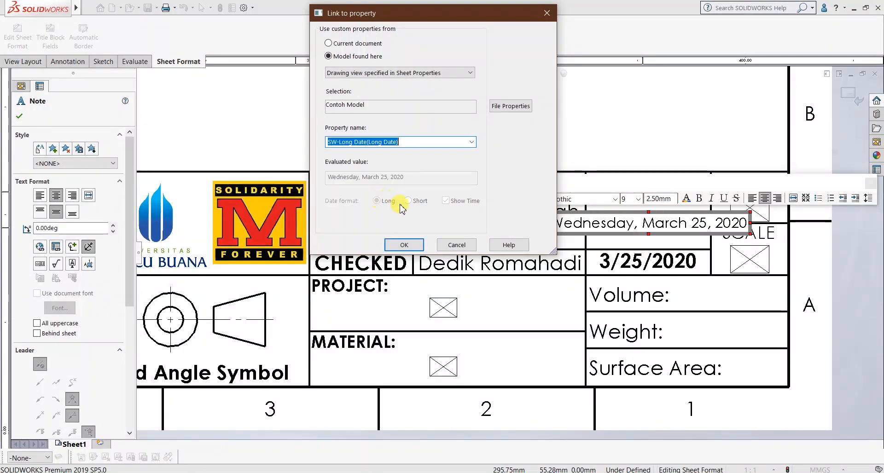
click(404, 245)
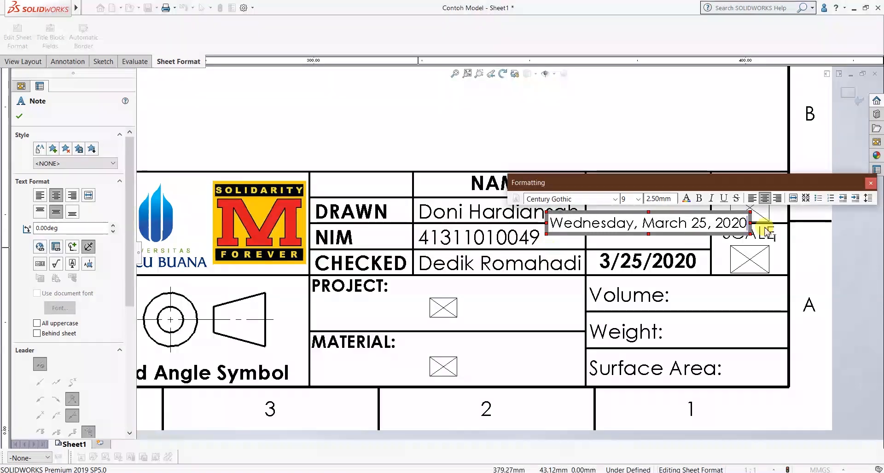
click(871, 183)
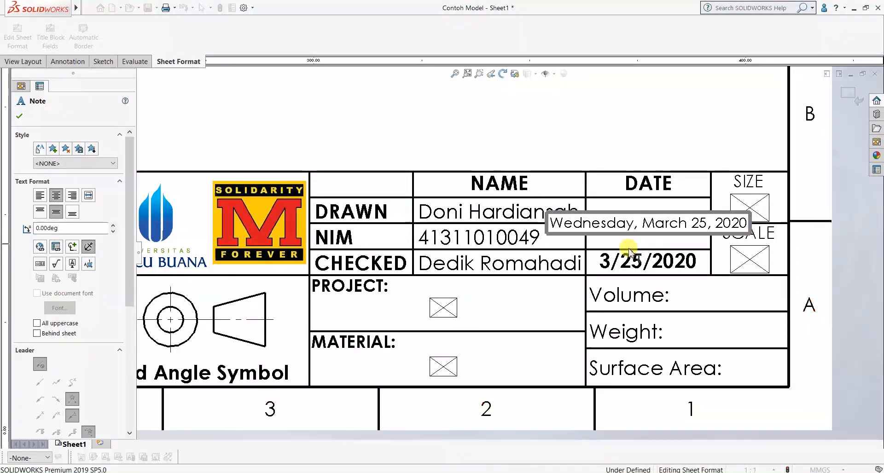
click(695, 321)
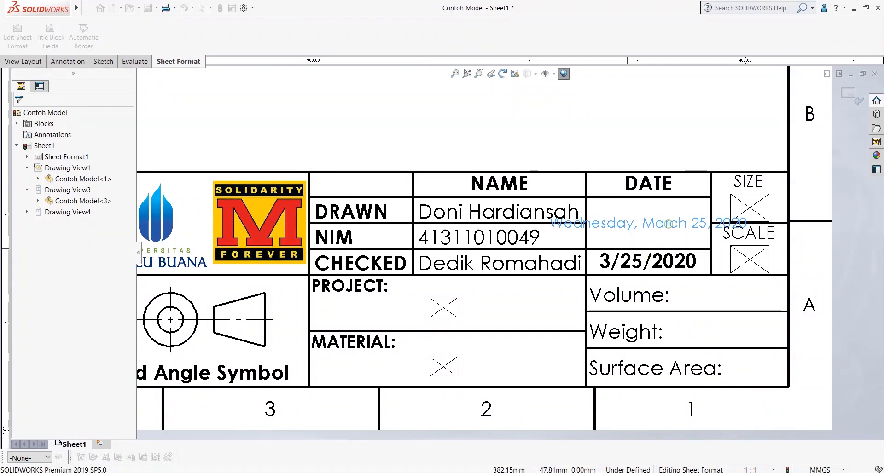
Step: Narrow the long date note to wrap onto two lines and move it into the DATE cell
double_click(612, 222)
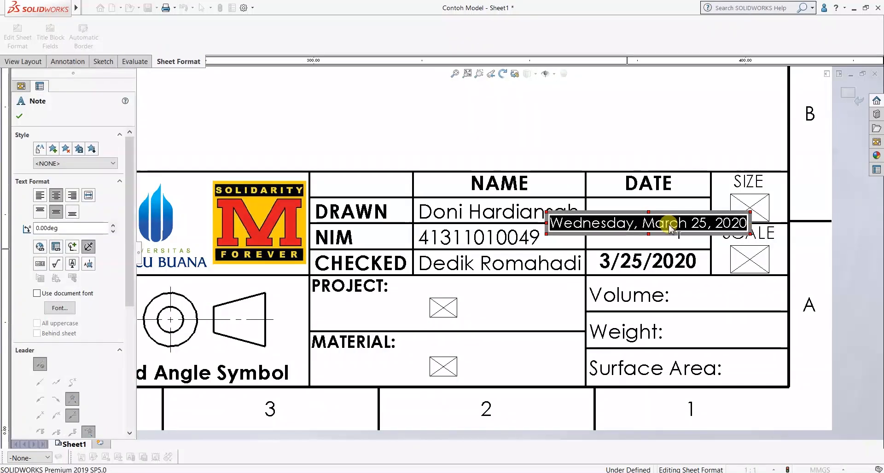
drag(546, 224, 675, 205)
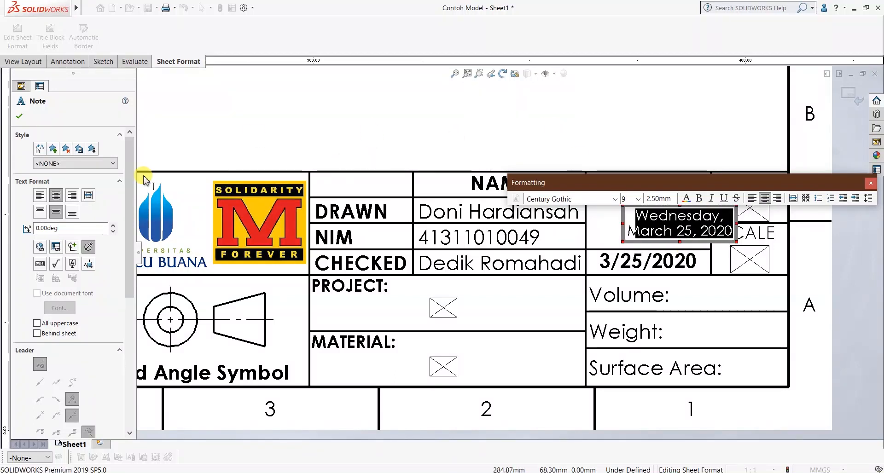
click(545, 131)
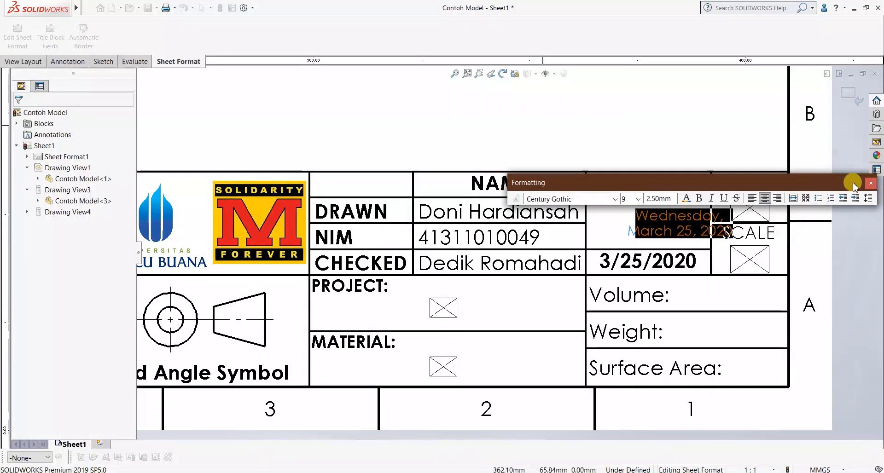
click(870, 183)
drag(656, 226, 635, 224)
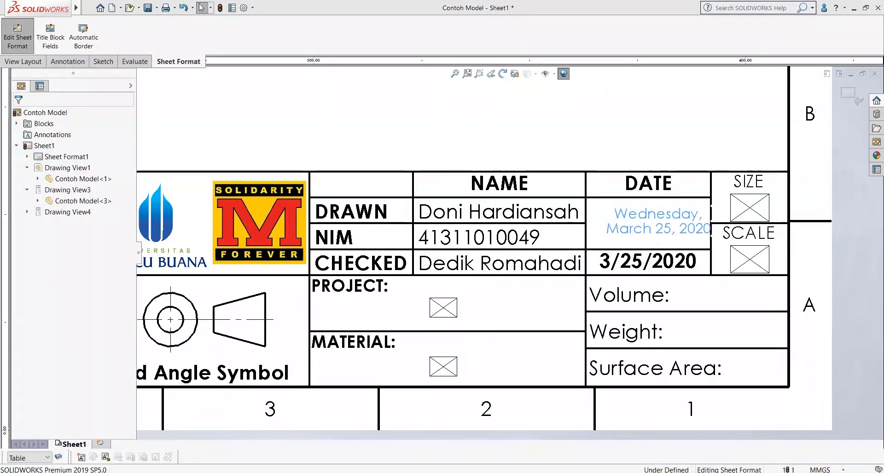
Step: Centre the date note between the DATE cell's top, left, bottom and right edges
right_click(648, 222)
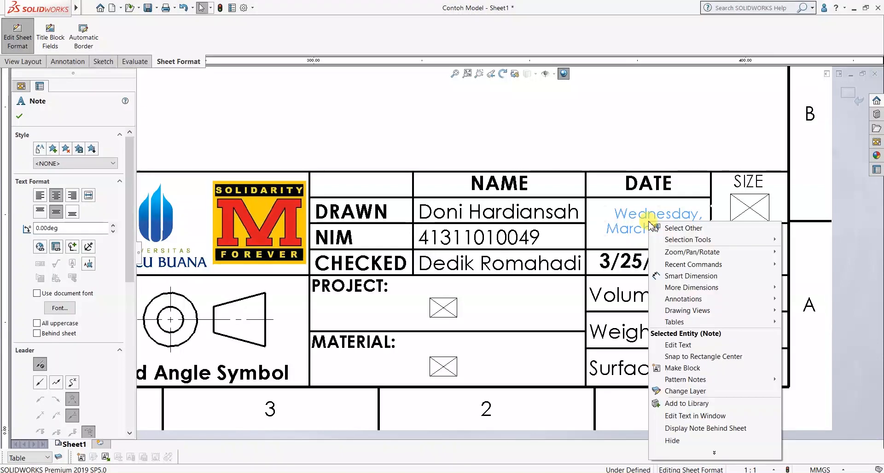
click(695, 357)
click(642, 197)
click(585, 217)
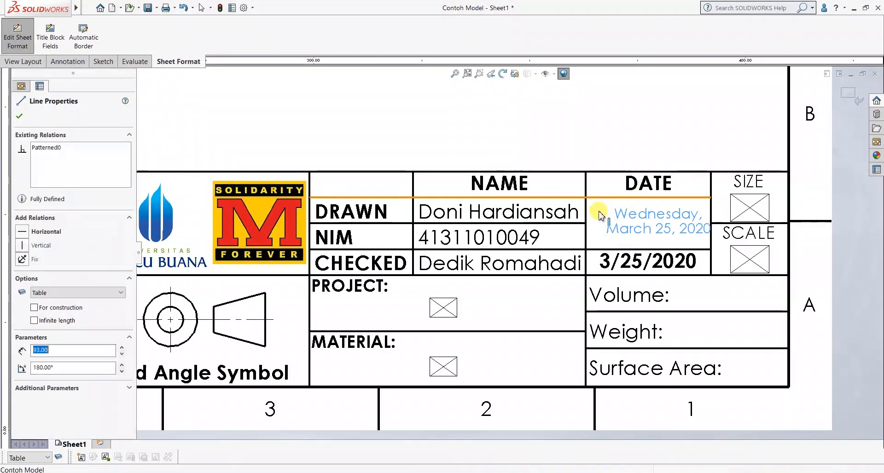
click(642, 248)
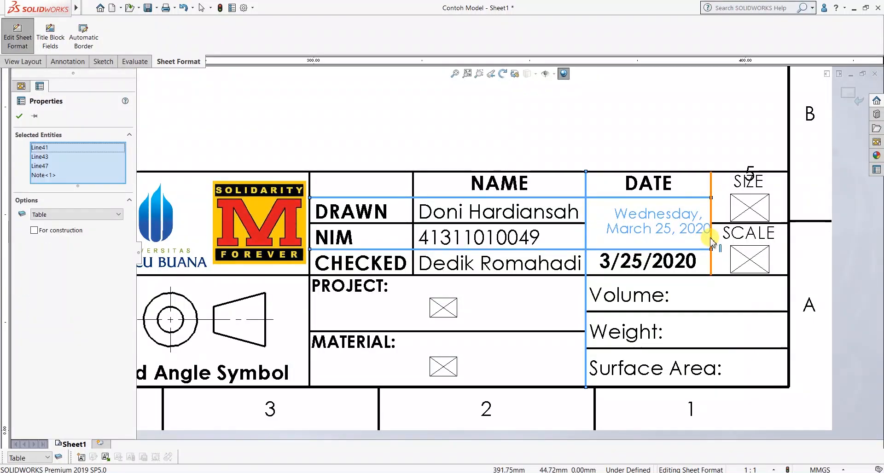
click(711, 241)
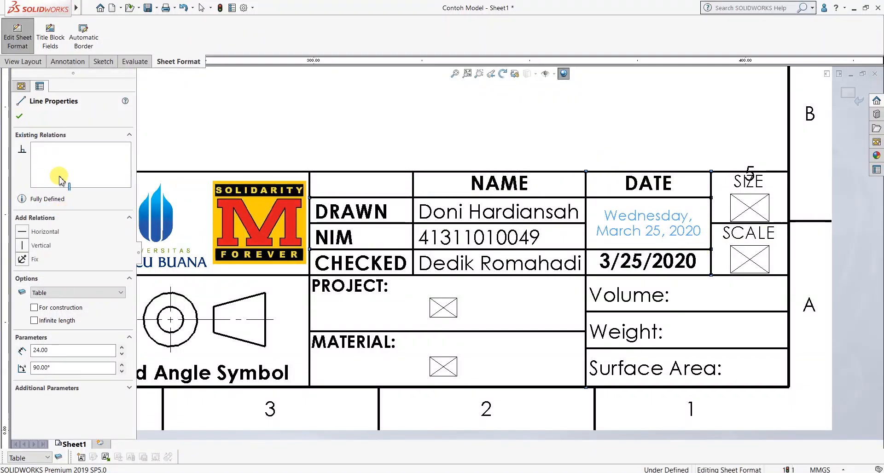
click(20, 116)
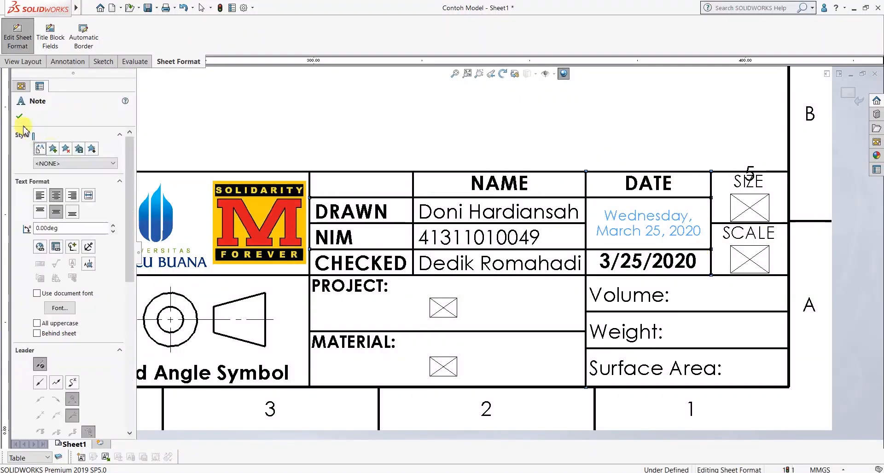
click(88, 249)
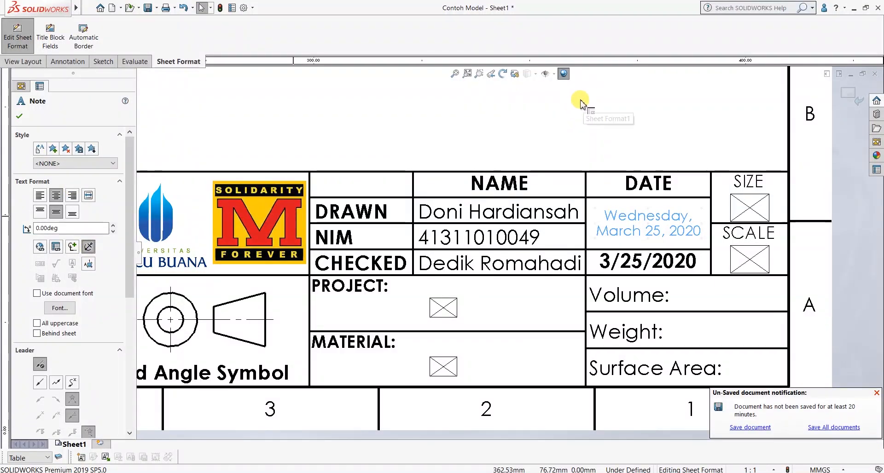
key(Escape)
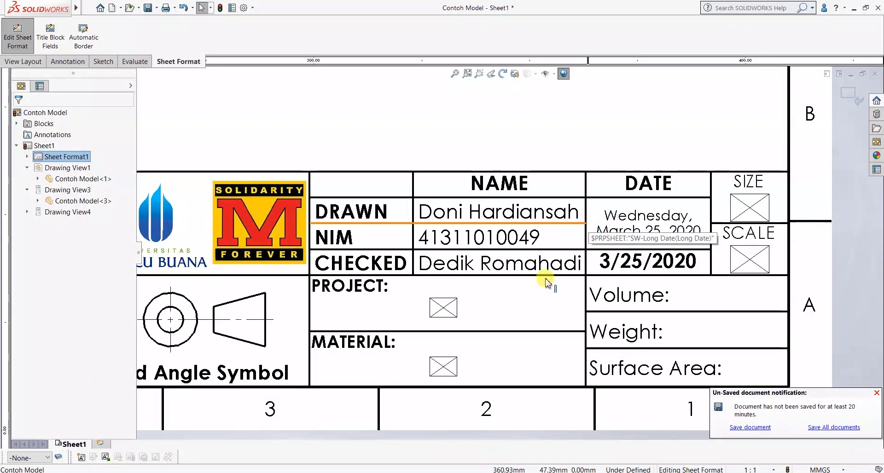
Step: Select the empty placeholder note in the PROJECT cell
scroll(547, 335, up, 2)
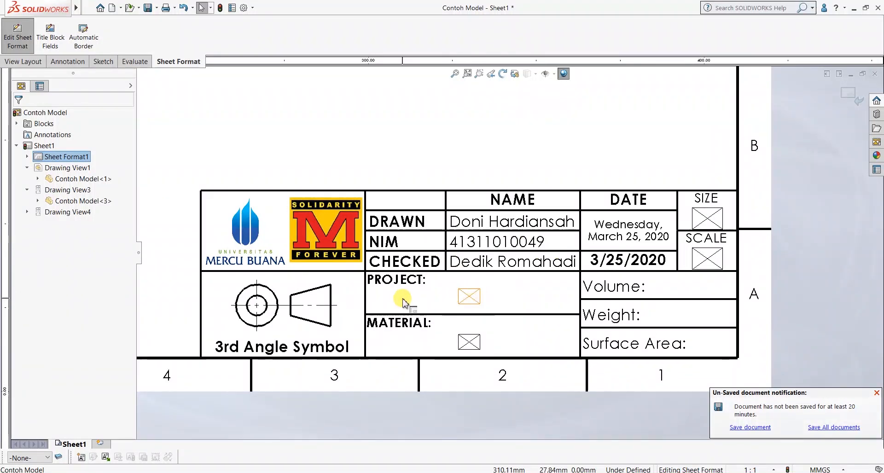
scroll(403, 301, down, 2)
click(498, 290)
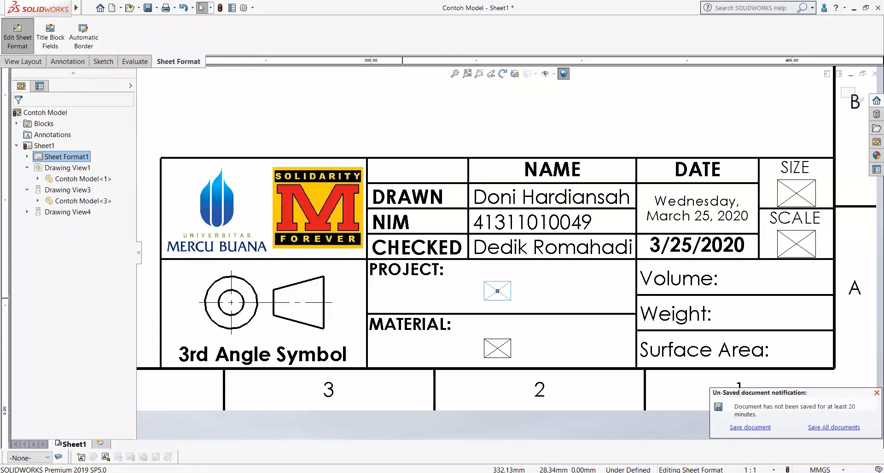
click(499, 291)
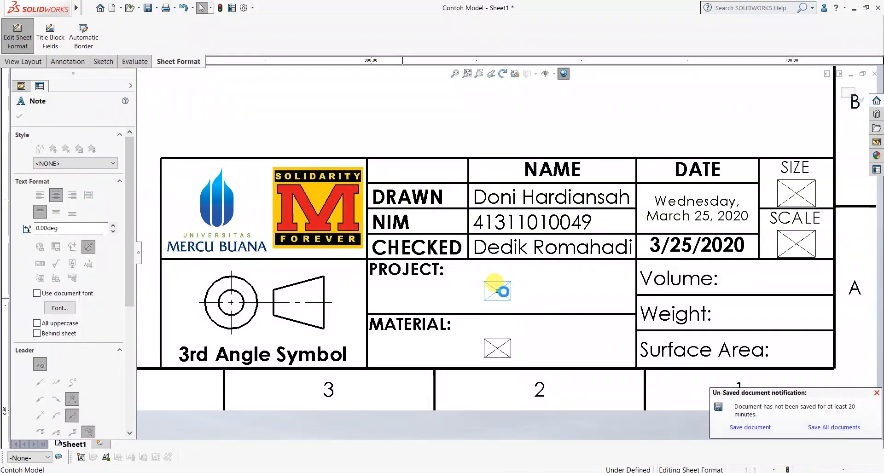
Step: Link the PROJECT note to SW-File Name so it reads Contoh Model
double_click(503, 294)
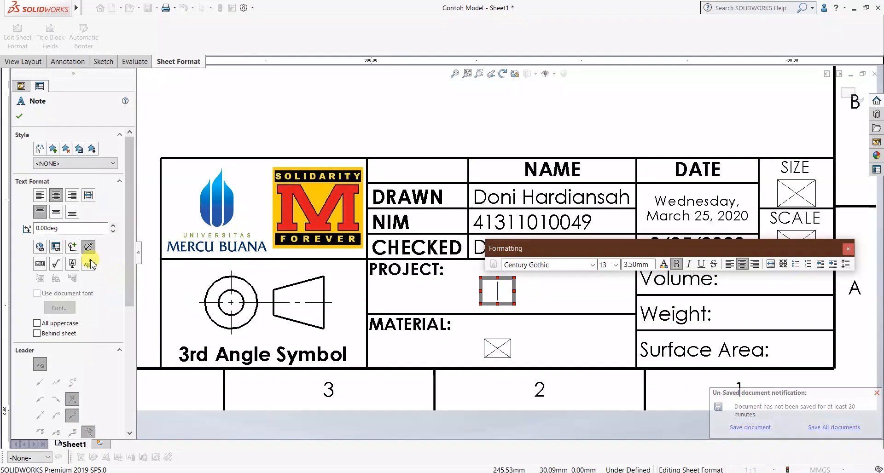
click(55, 249)
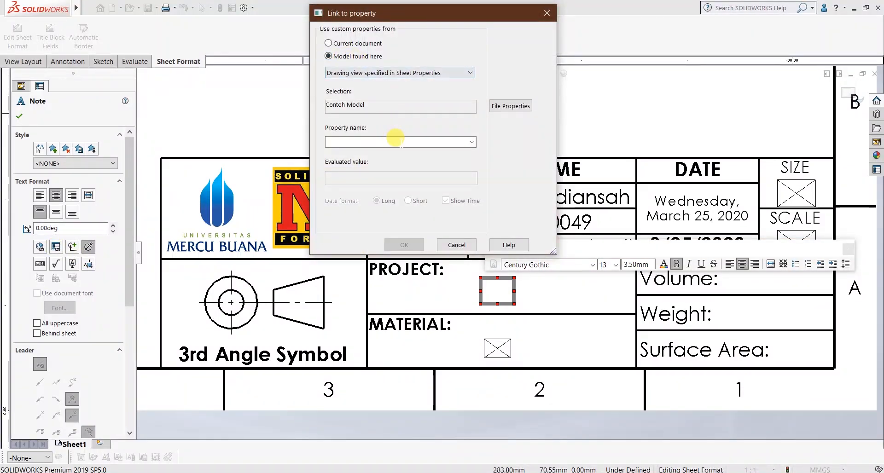
click(471, 142)
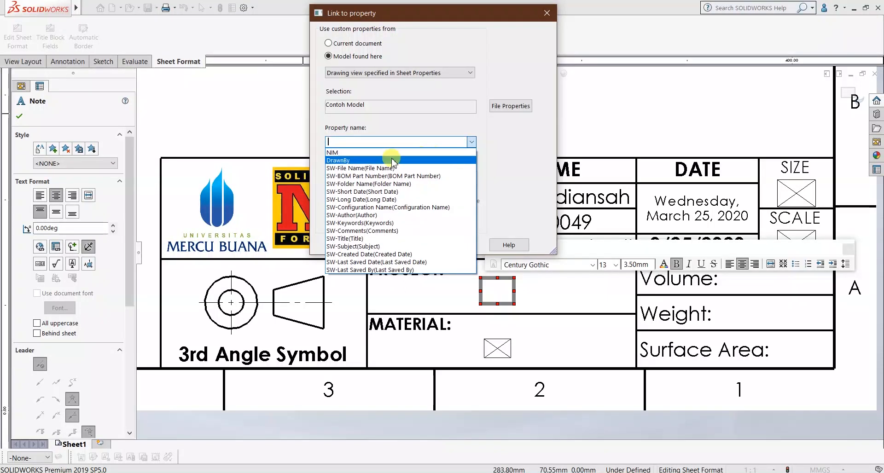
click(357, 168)
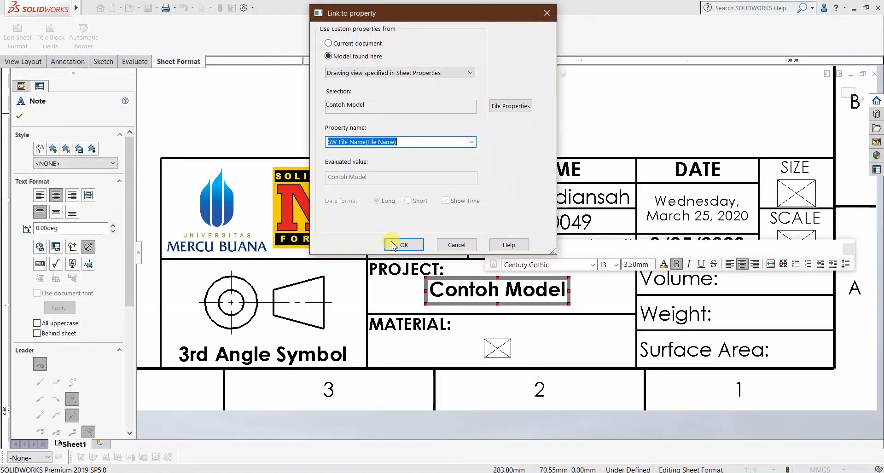
click(407, 249)
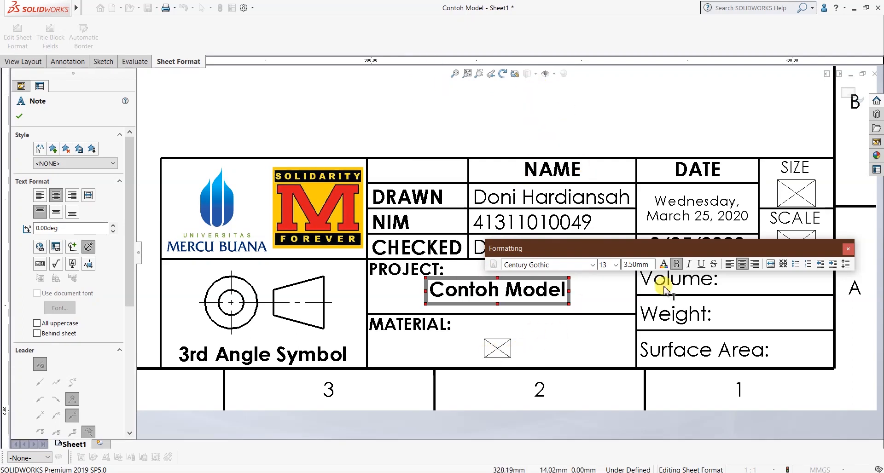
click(847, 249)
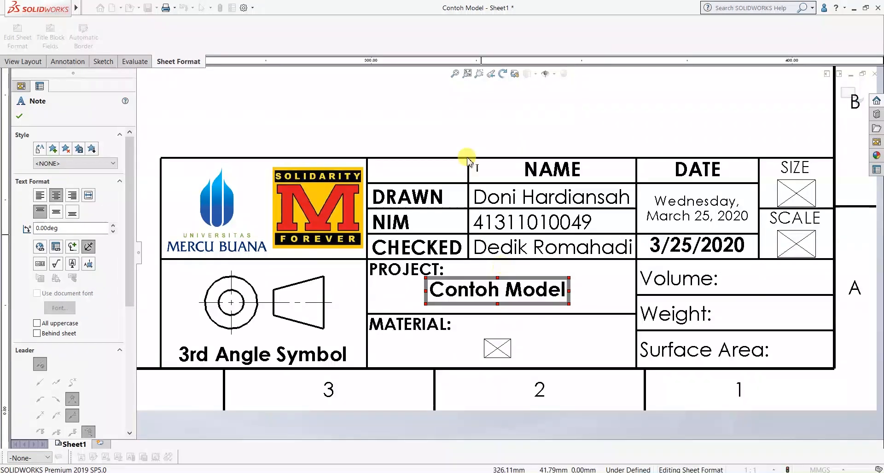
click(464, 130)
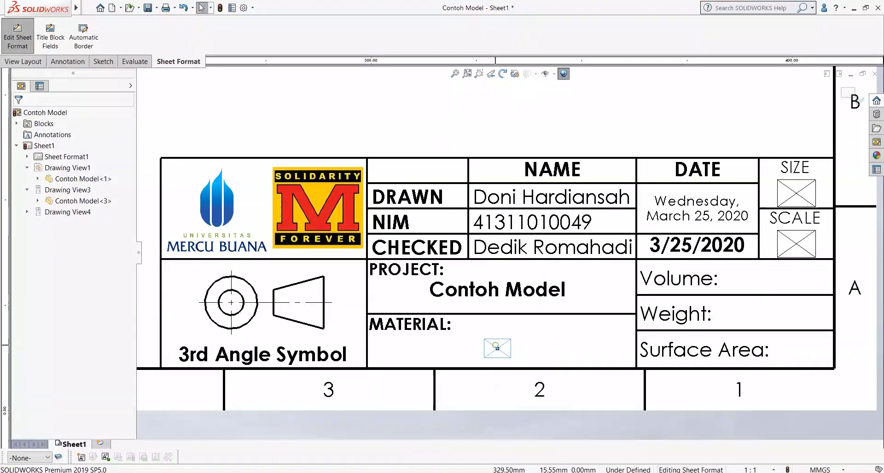
click(495, 350)
Step: From the MATERIAL note, add a Material custom property whose value is SW-Material
double_click(495, 349)
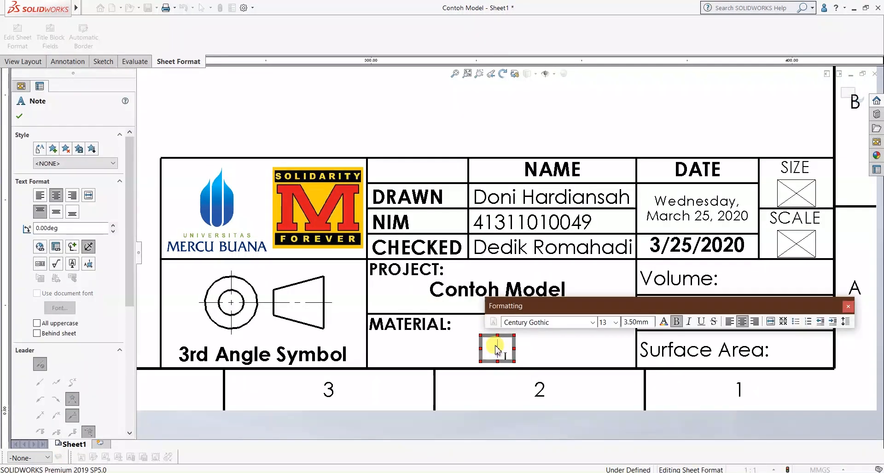
click(56, 248)
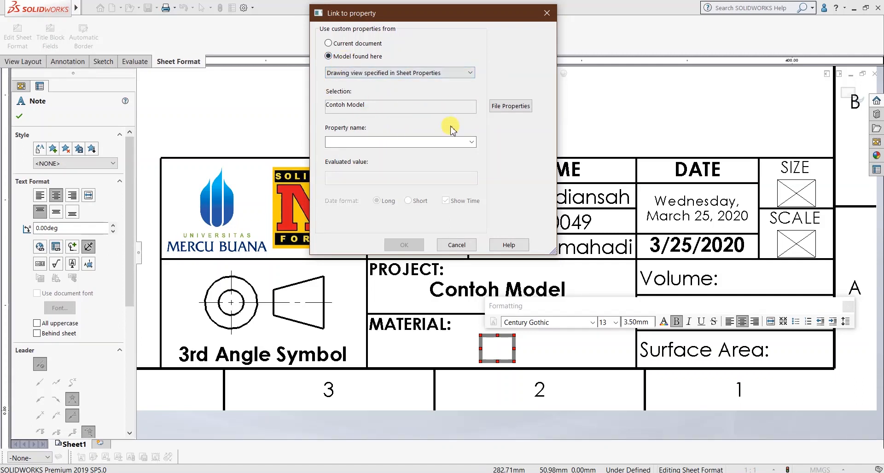
click(471, 142)
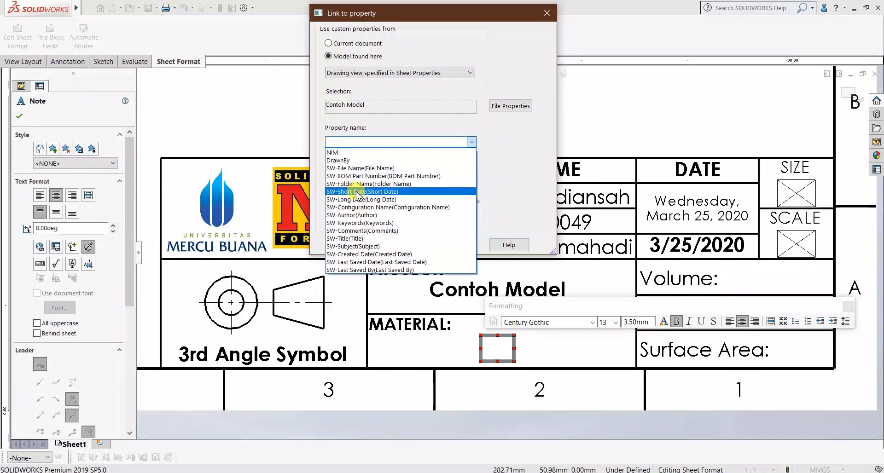
click(398, 125)
click(504, 107)
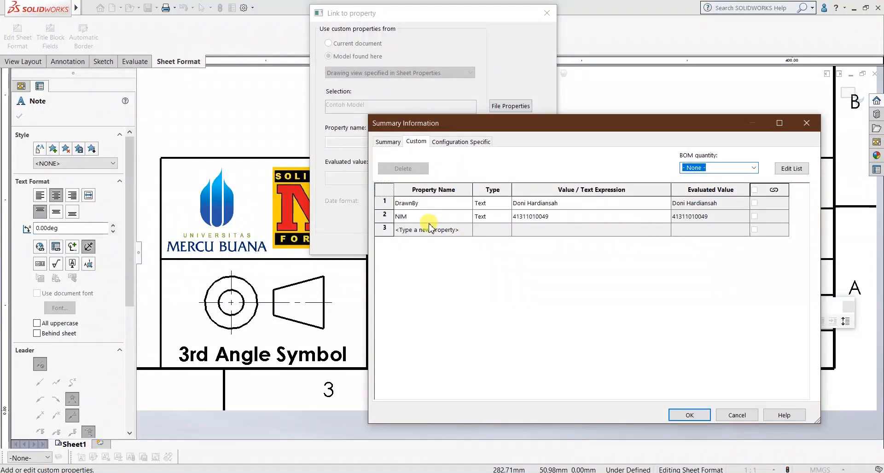
click(429, 229)
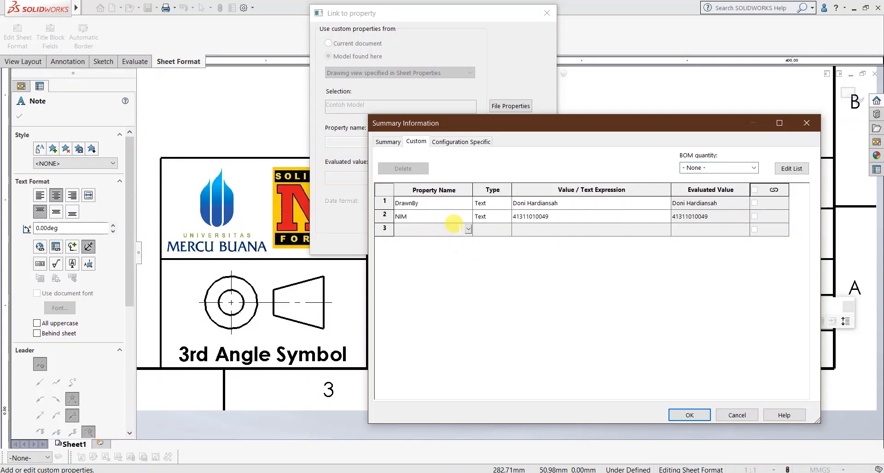
click(468, 229)
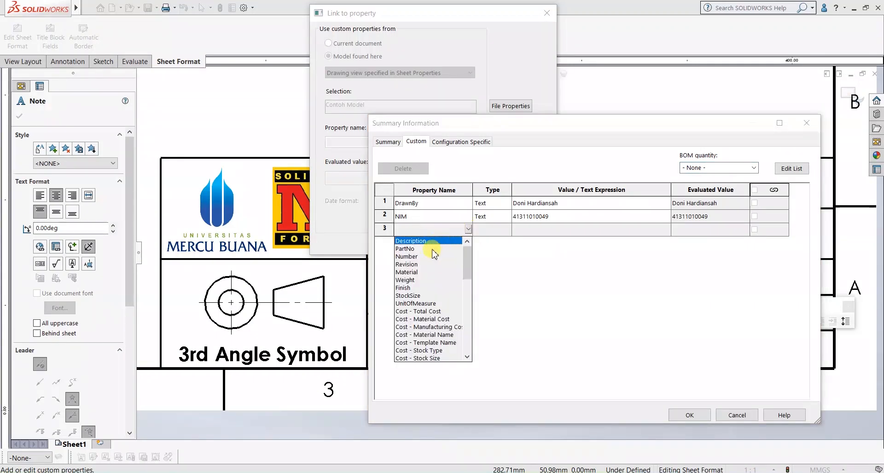
click(412, 272)
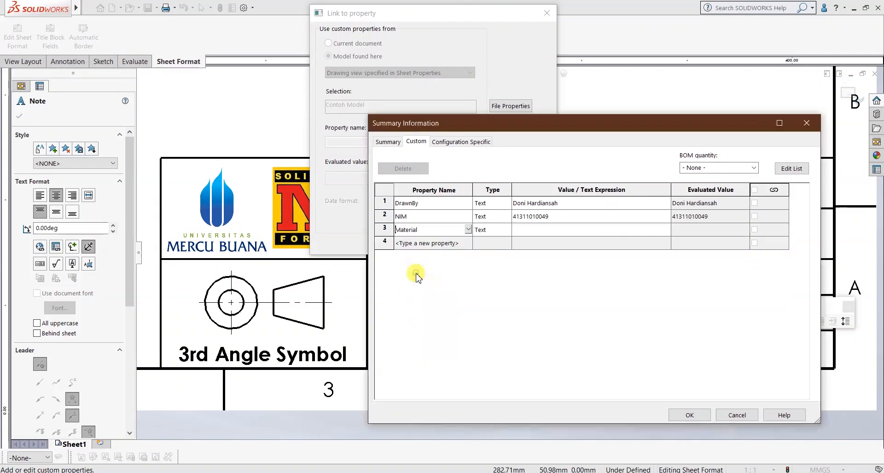
click(569, 226)
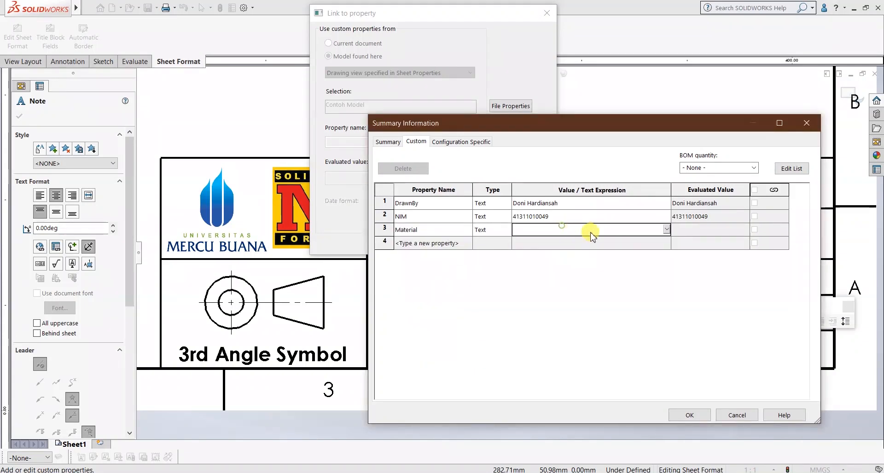
click(667, 228)
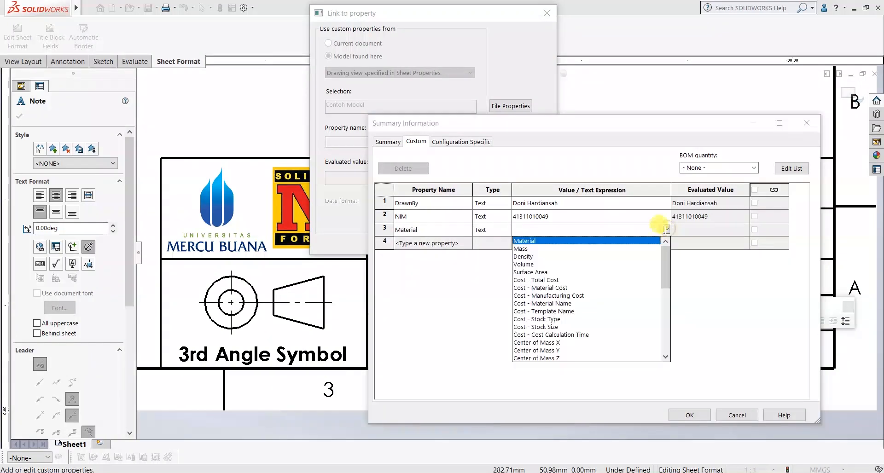
click(545, 241)
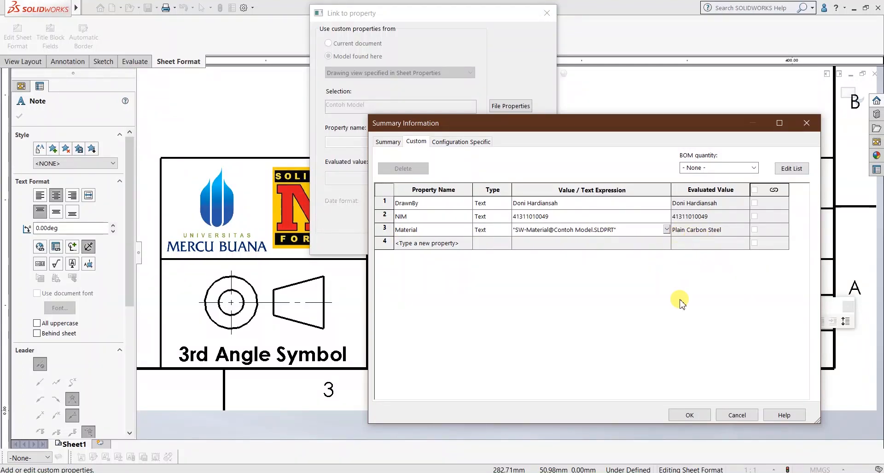
click(691, 415)
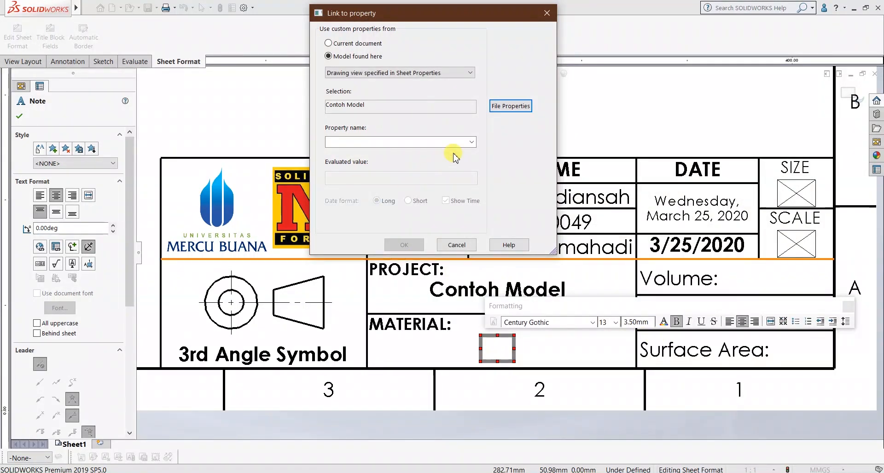
Step: Link the MATERIAL note to the Material property, showing Plain Carbon Steel
click(470, 142)
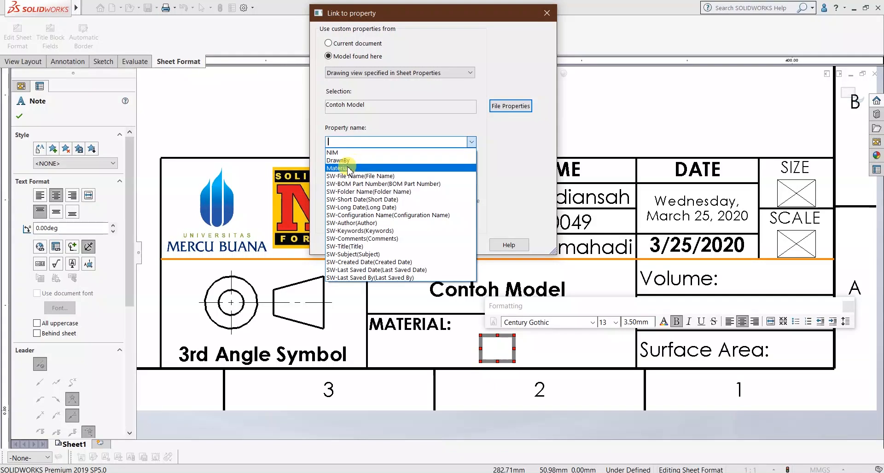
click(343, 168)
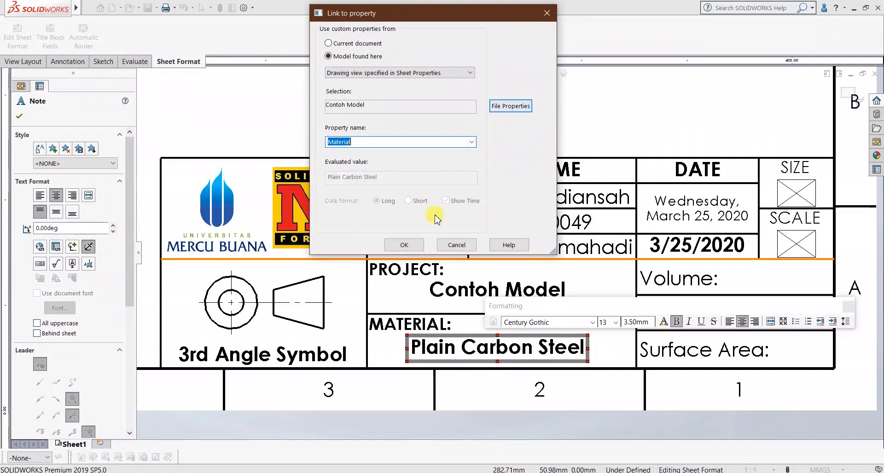
click(408, 249)
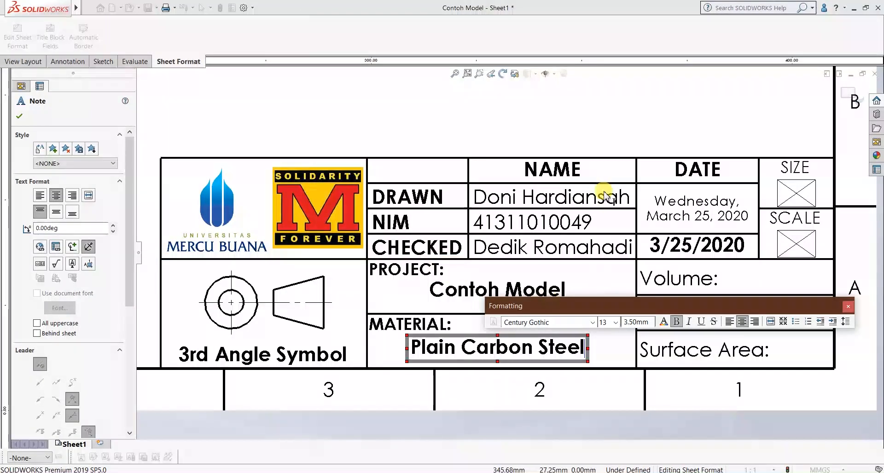
Step: Finish the material note and remove bold from the Contoh Model text
scroll(509, 271, down, 2)
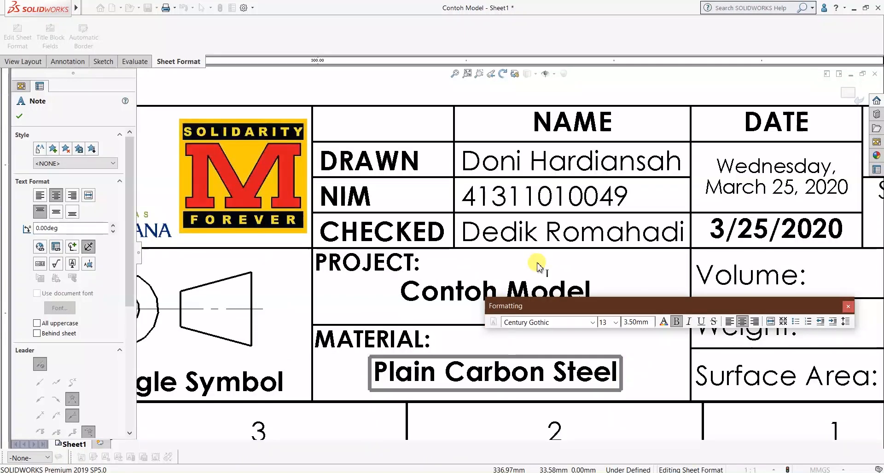
click(537, 266)
click(493, 290)
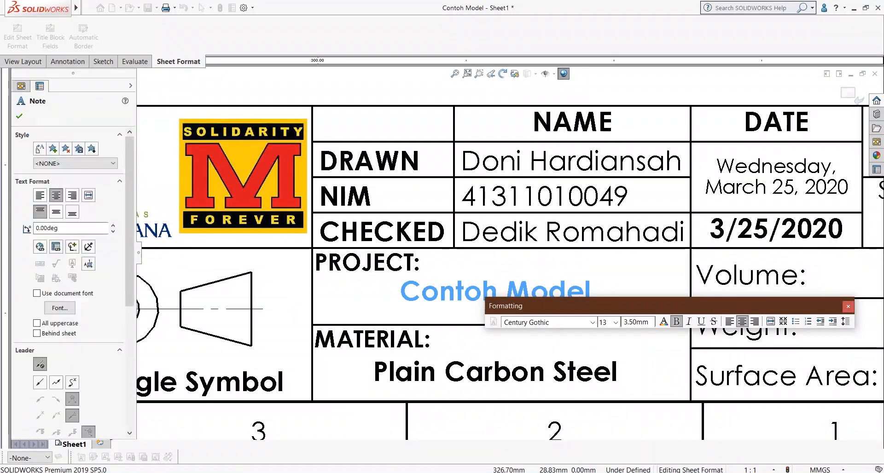
double_click(524, 290)
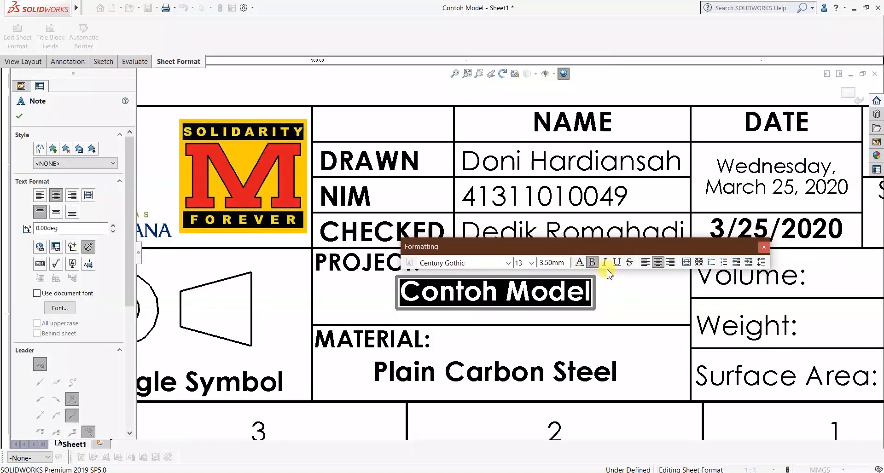
click(593, 262)
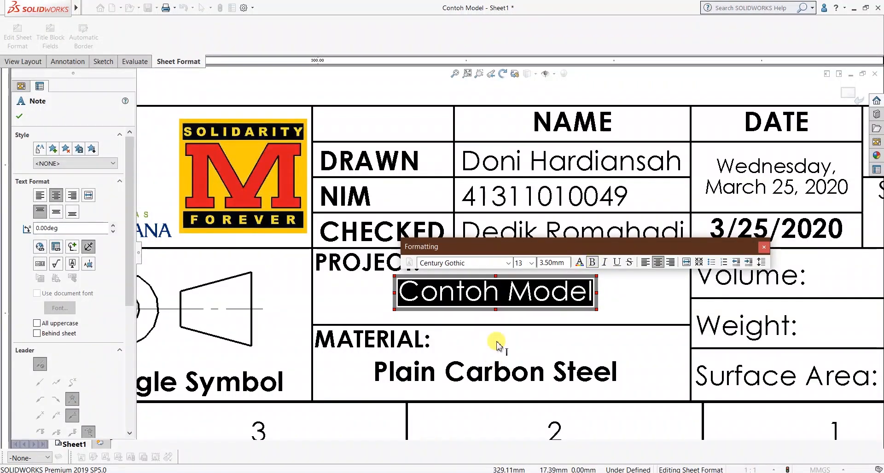
click(497, 365)
Step: Remove bold from the Plain Carbon Steel text
click(497, 365)
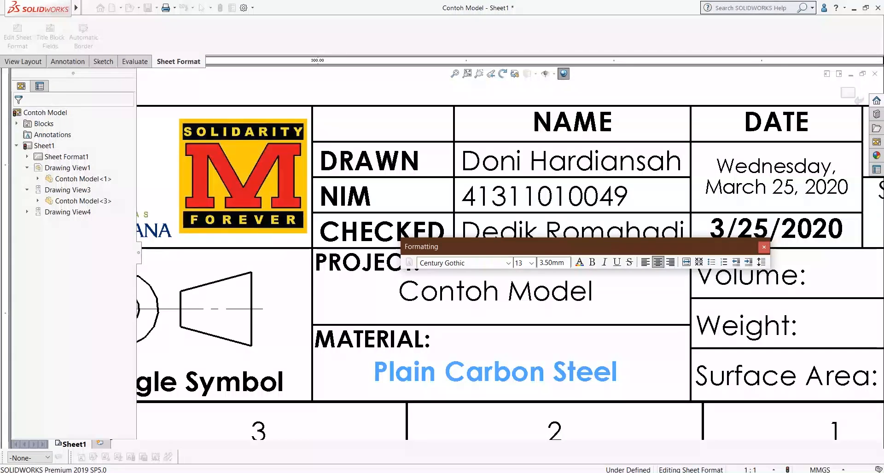
click(497, 364)
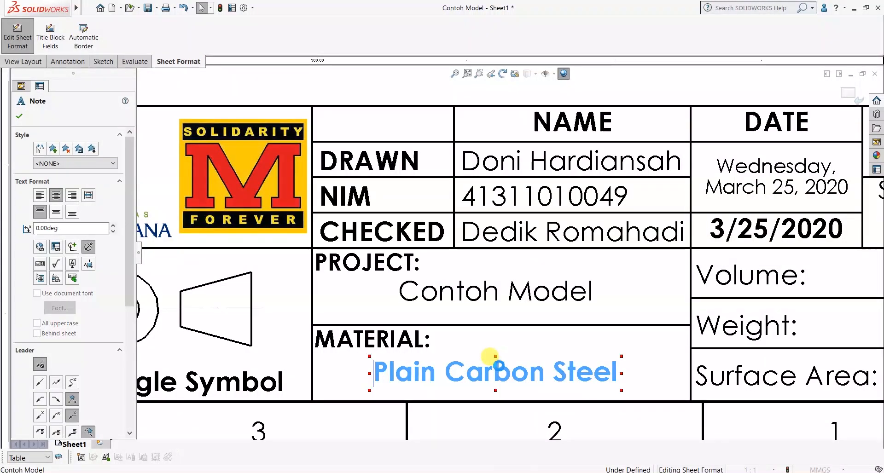
double_click(491, 357)
click(565, 343)
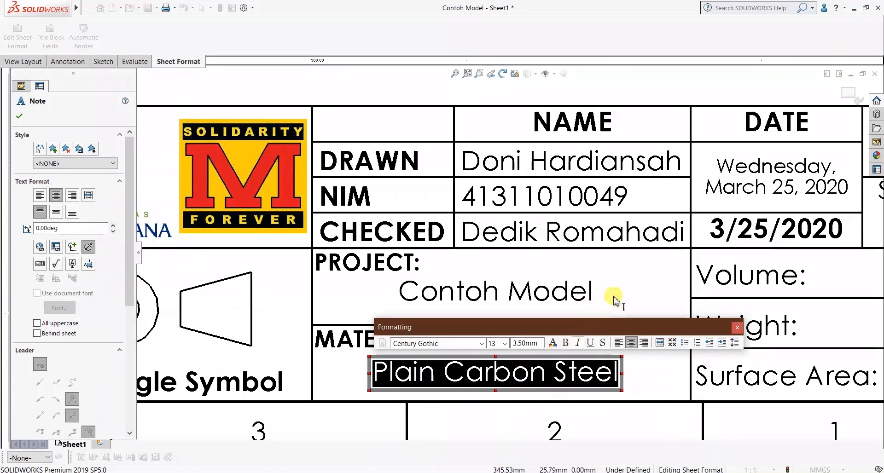
click(610, 299)
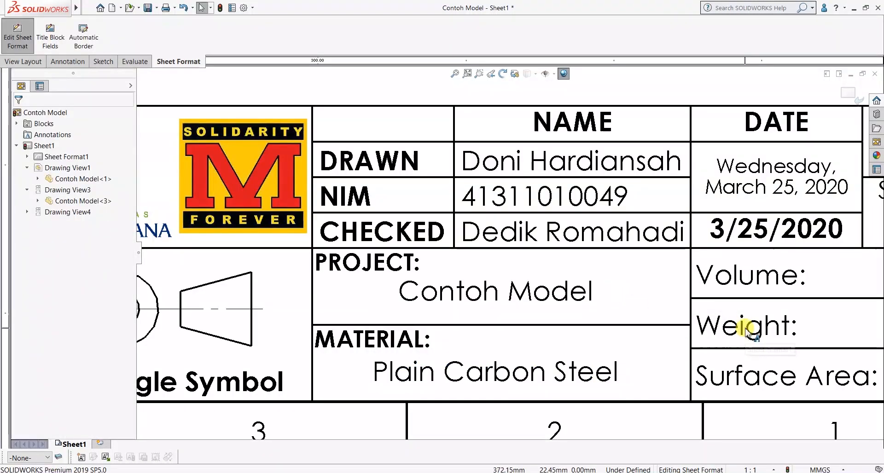
Step: Link the SIZE note to SW-Template Size so it shows A3
scroll(506, 317, up, 3)
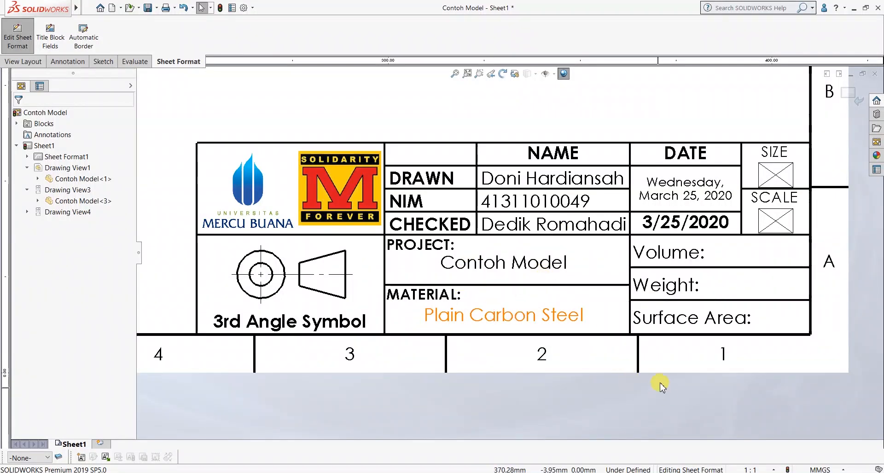
scroll(667, 274, down, 2)
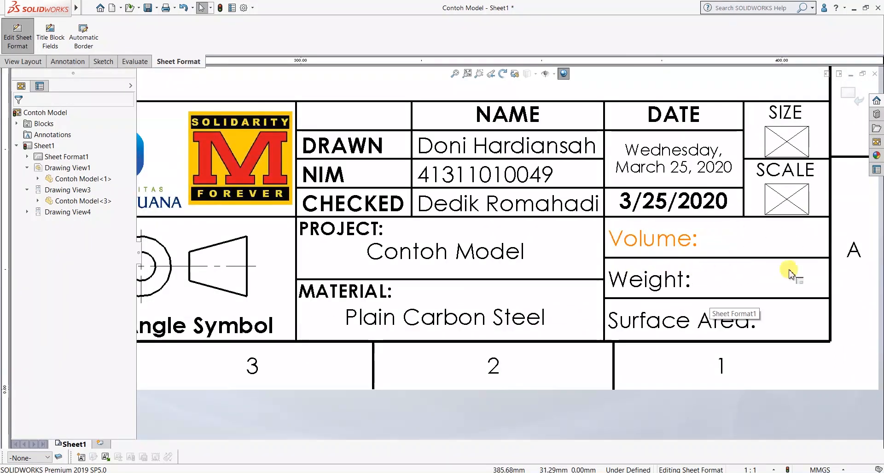
scroll(784, 110, down, 3)
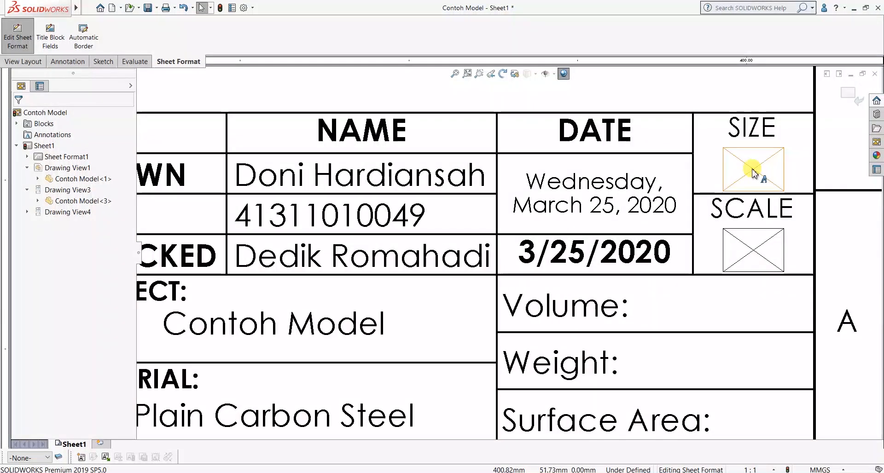
double_click(753, 169)
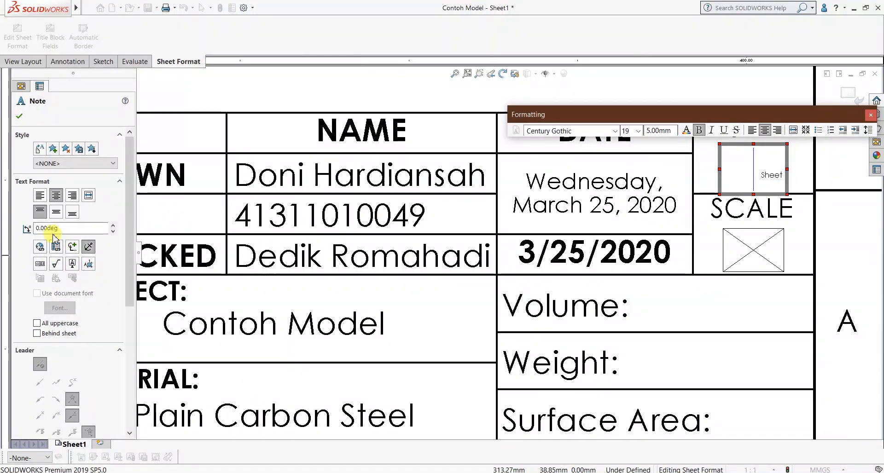
click(56, 248)
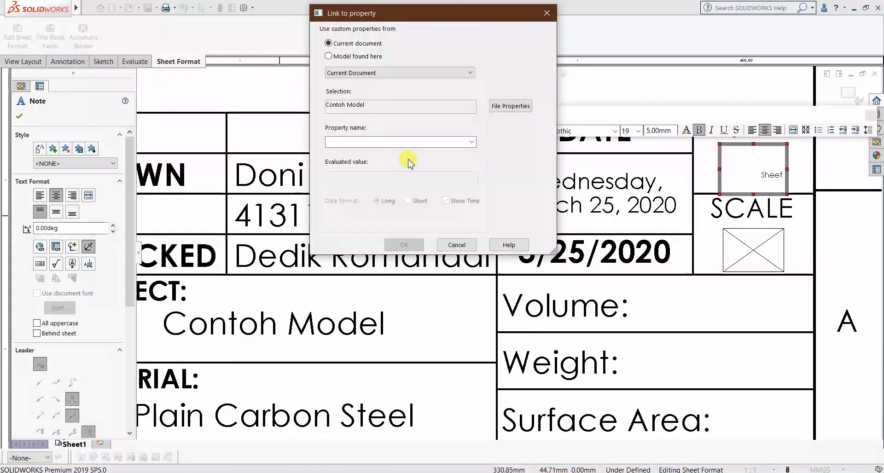
click(471, 143)
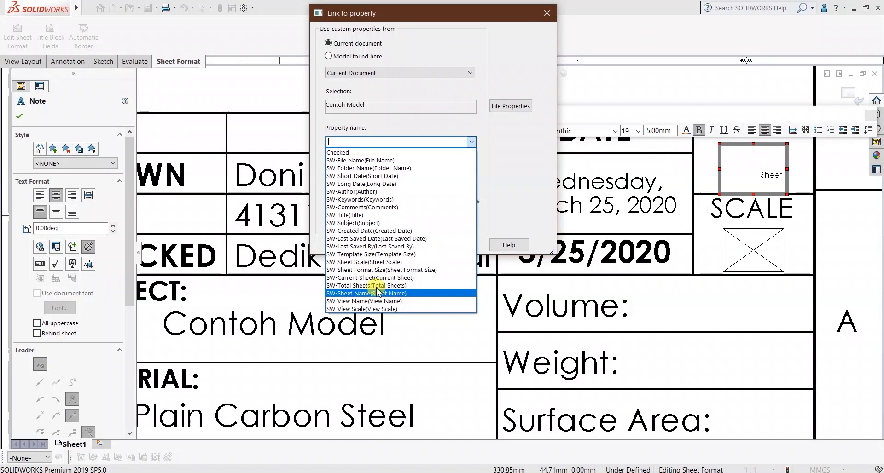
click(392, 254)
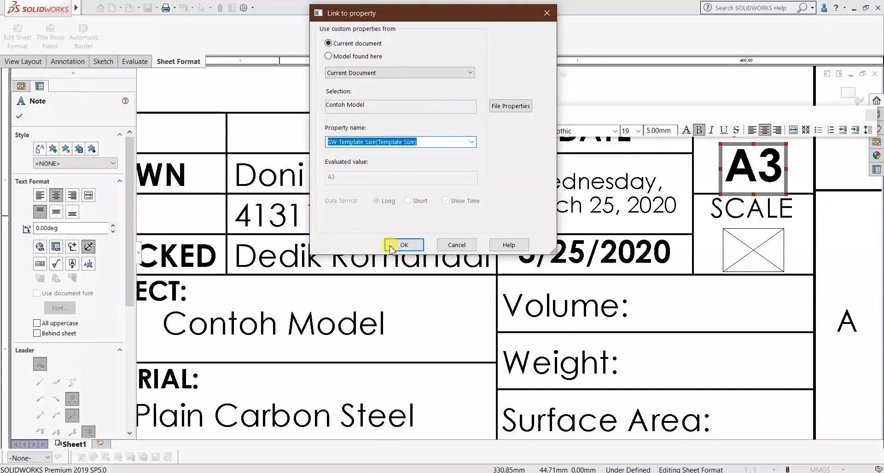
click(418, 249)
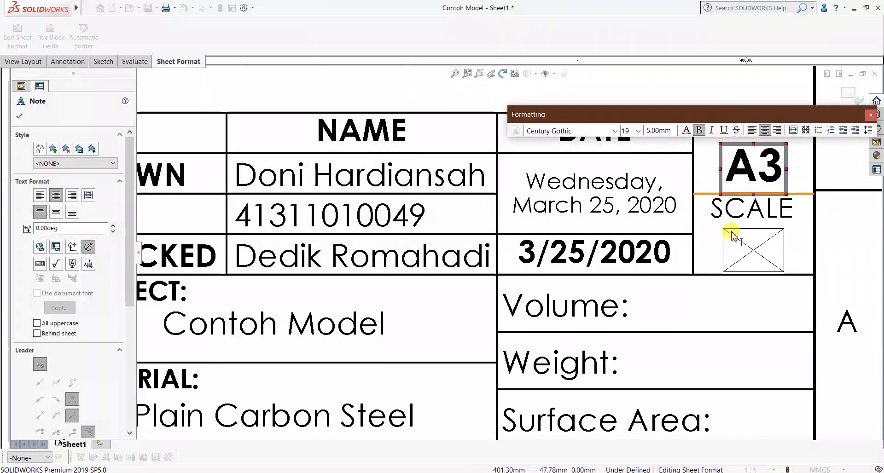
click(748, 250)
click(870, 113)
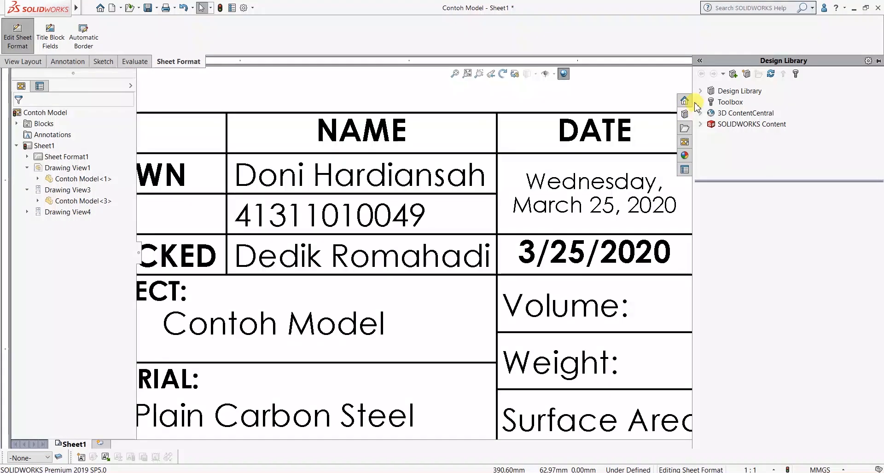
click(699, 61)
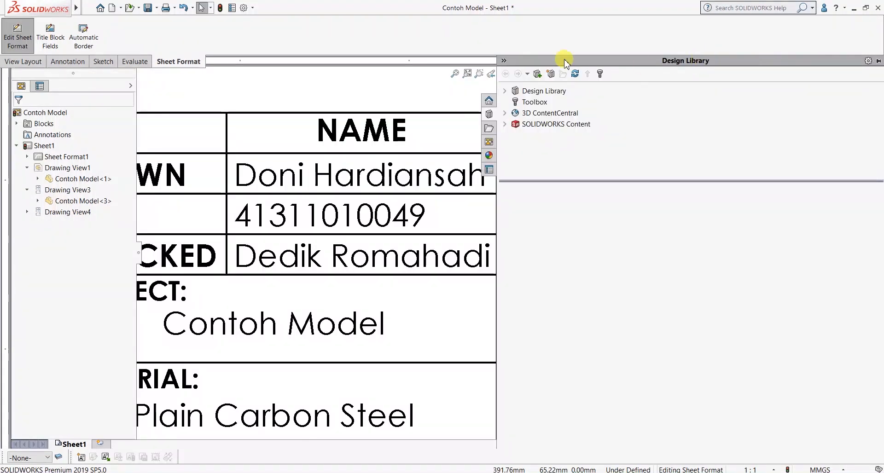
click(505, 61)
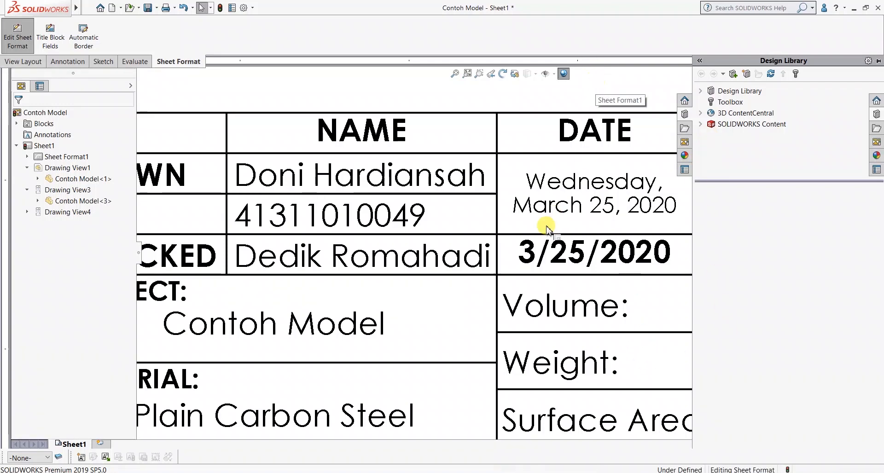
click(875, 115)
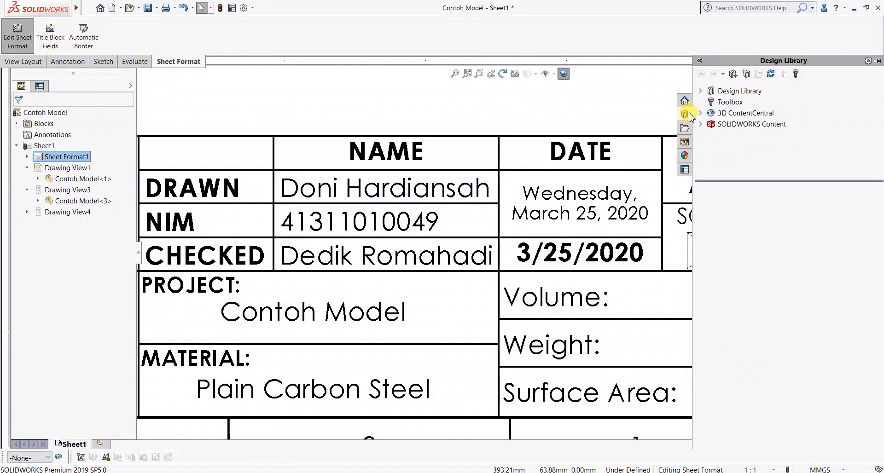
click(627, 89)
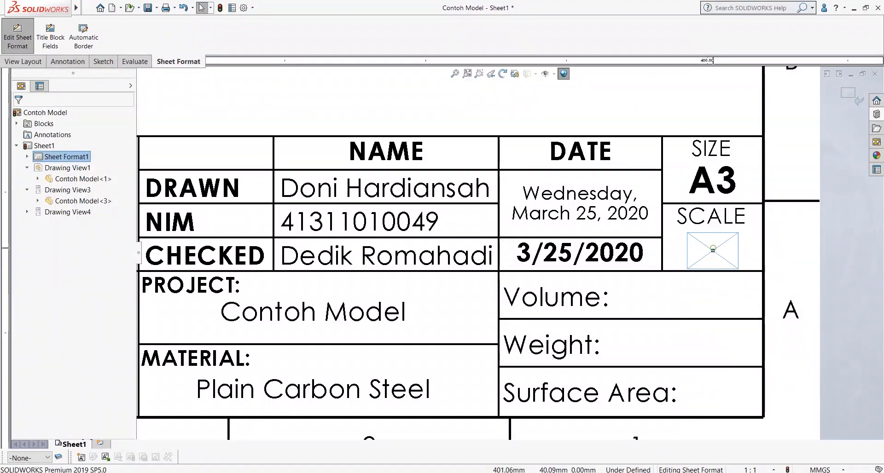
click(713, 250)
Step: Link the SCALE note to SW-Sheet Scale, displaying 1:1
double_click(714, 250)
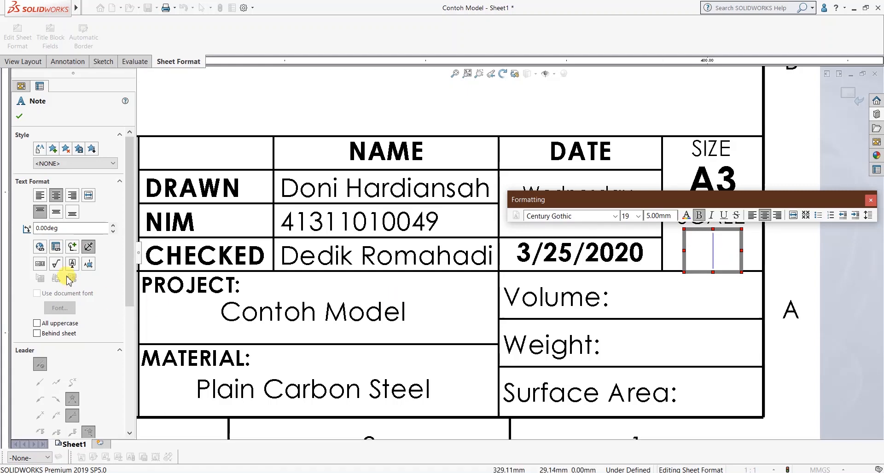
click(57, 251)
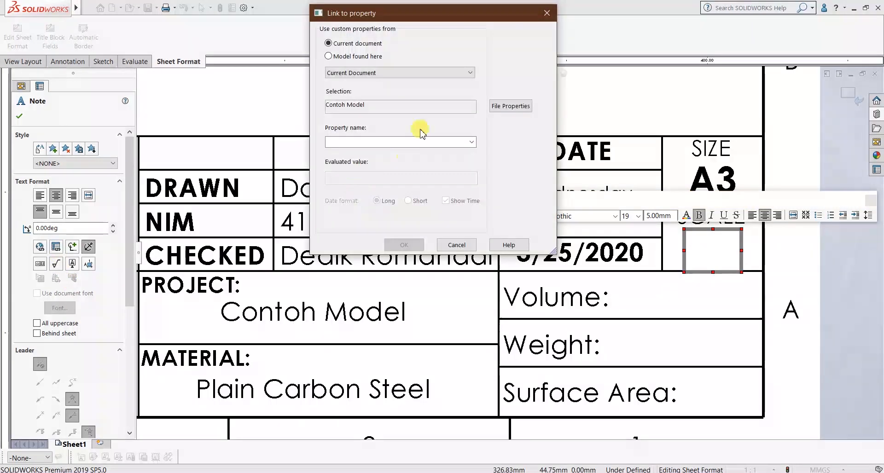
click(471, 142)
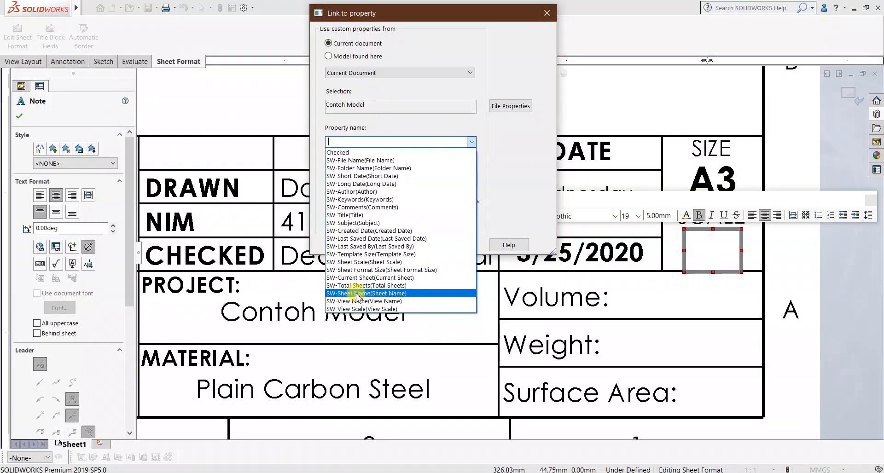
click(370, 262)
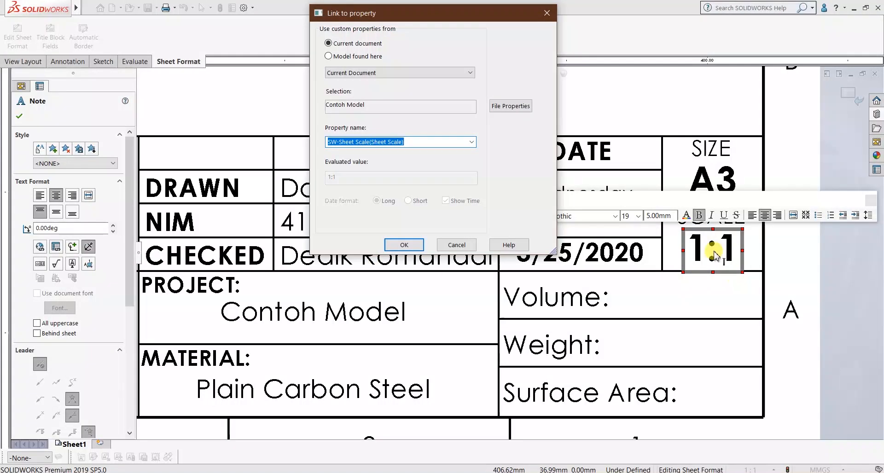
click(397, 244)
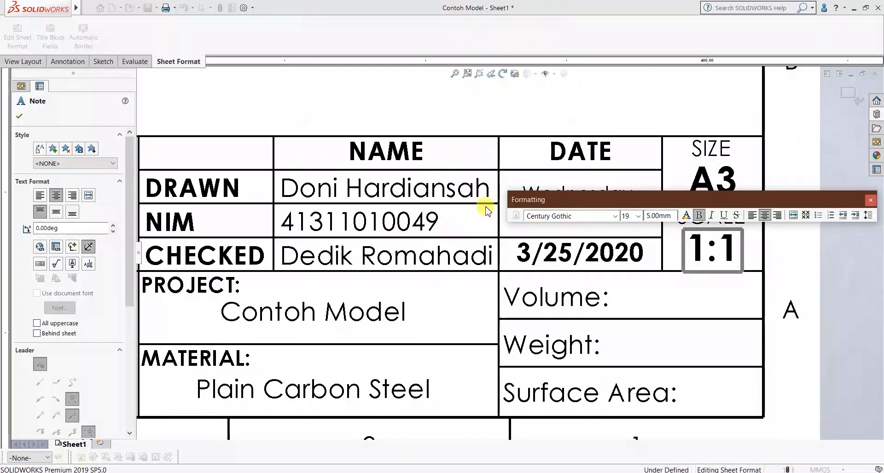
Step: Finish editing the 1:1 scale note
click(522, 115)
click(870, 199)
scroll(640, 386, up, 2)
scroll(594, 262, up, 4)
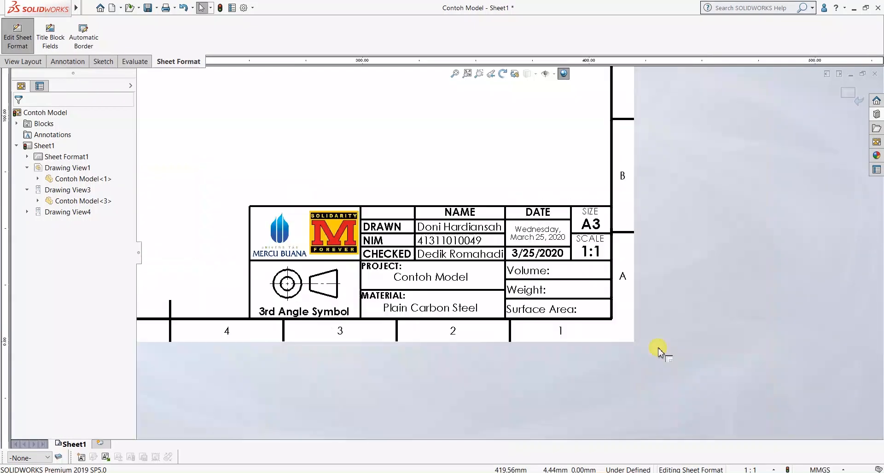
scroll(575, 230, up, 3)
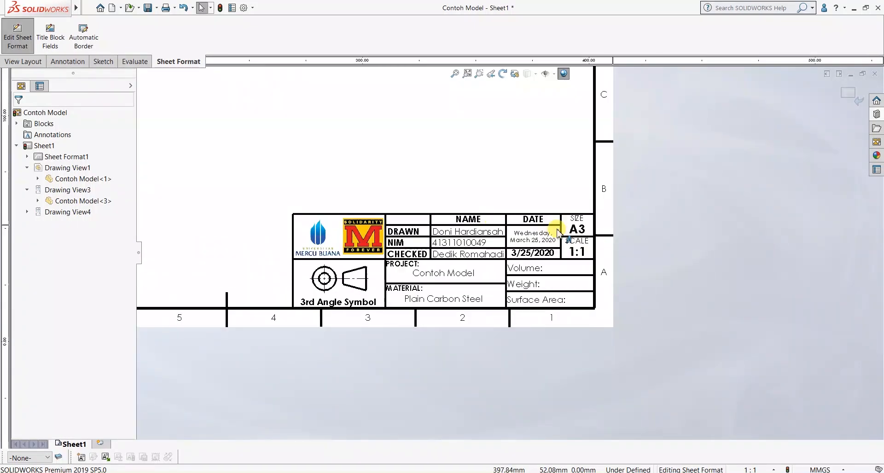
scroll(341, 160, down, 1)
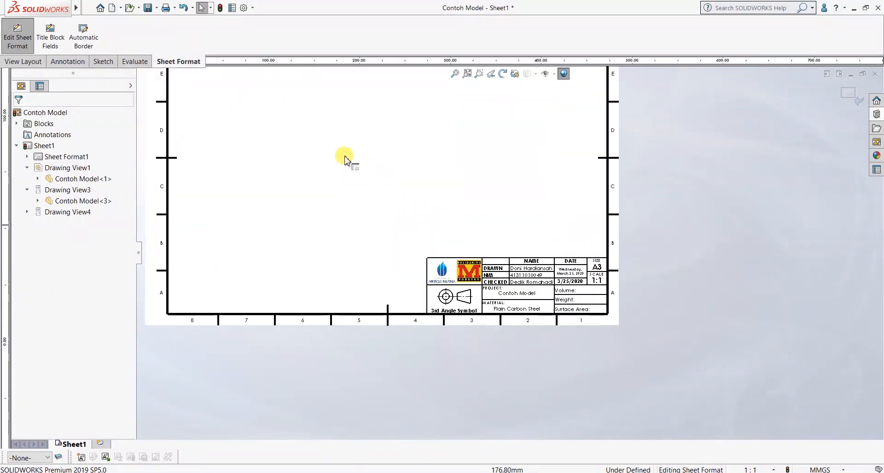
scroll(341, 174, down, 1)
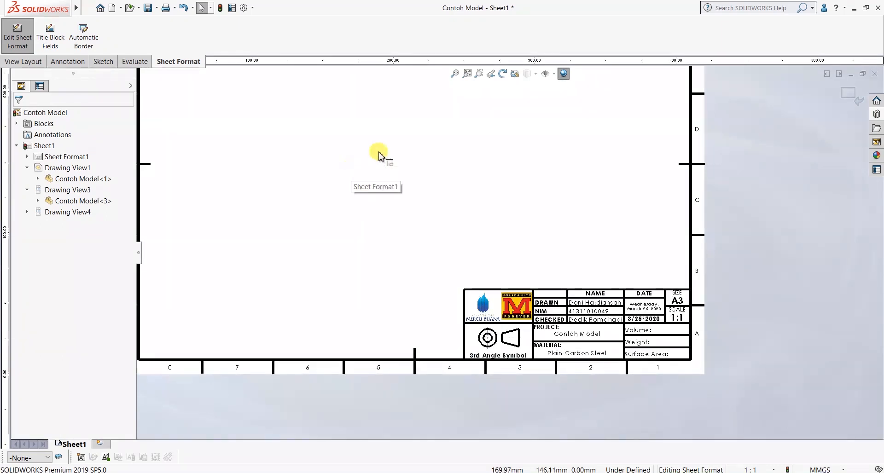
Step: Leave sheet format editing and confirm Drawing View4 uses the 1:1 sheet scale
click(24, 37)
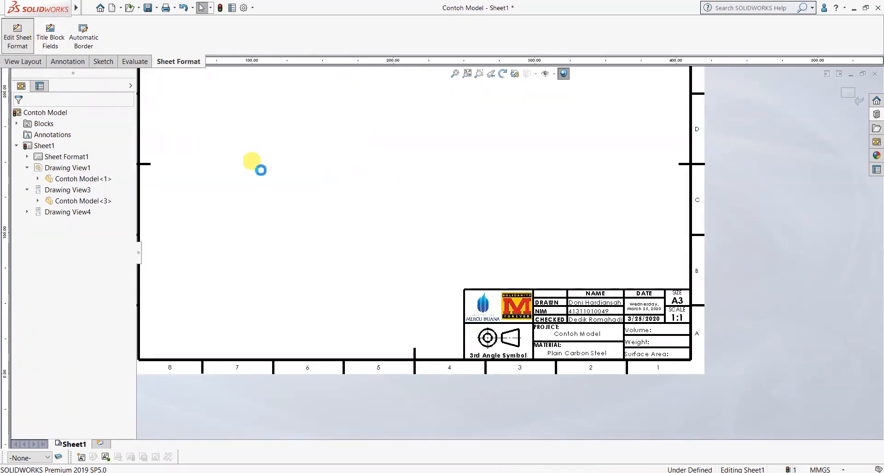
click(321, 190)
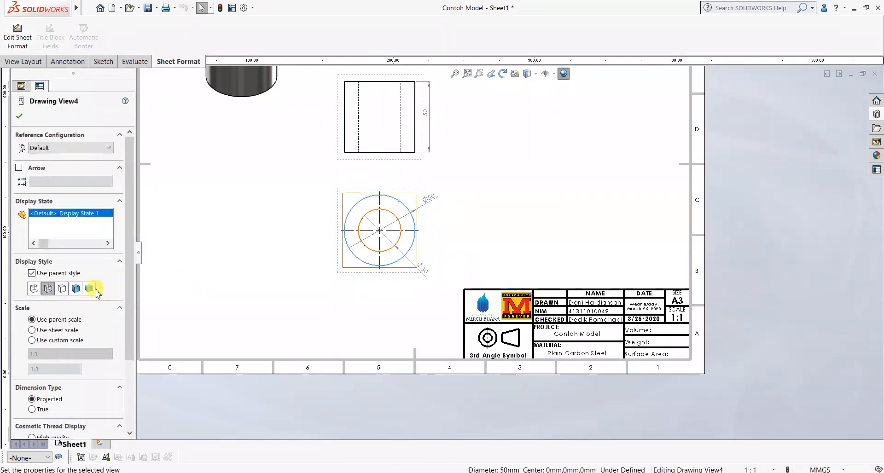
drag(130, 256, 129, 330)
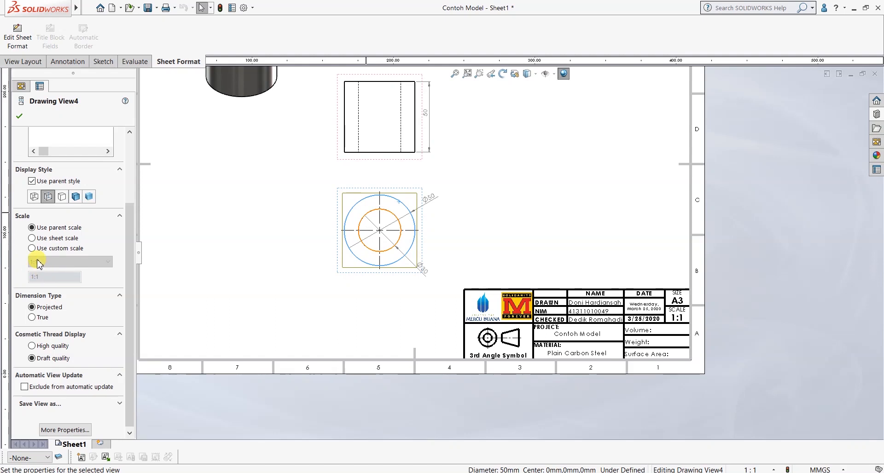
scroll(677, 322, down, 3)
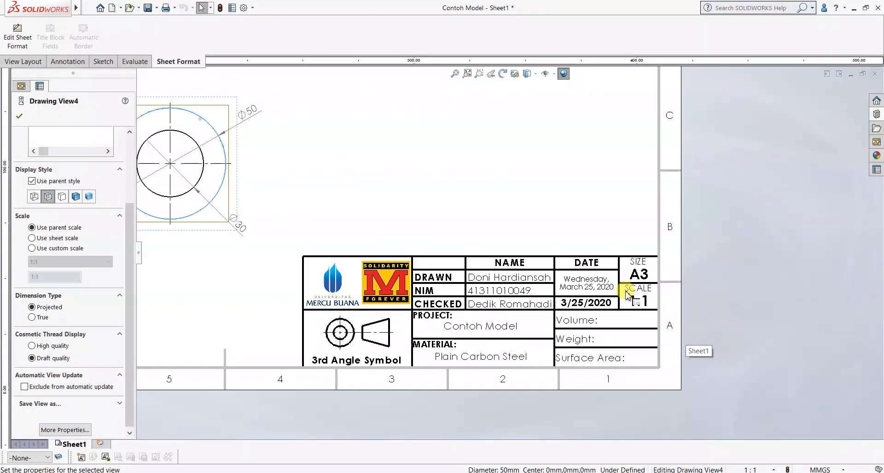
click(22, 118)
Step: Return to editing the sheet format and select the Volume: note
click(18, 38)
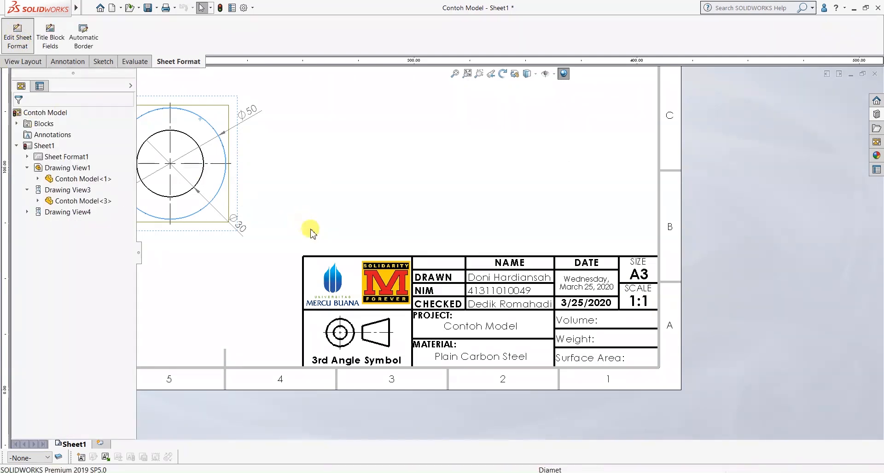
scroll(536, 404, up, 2)
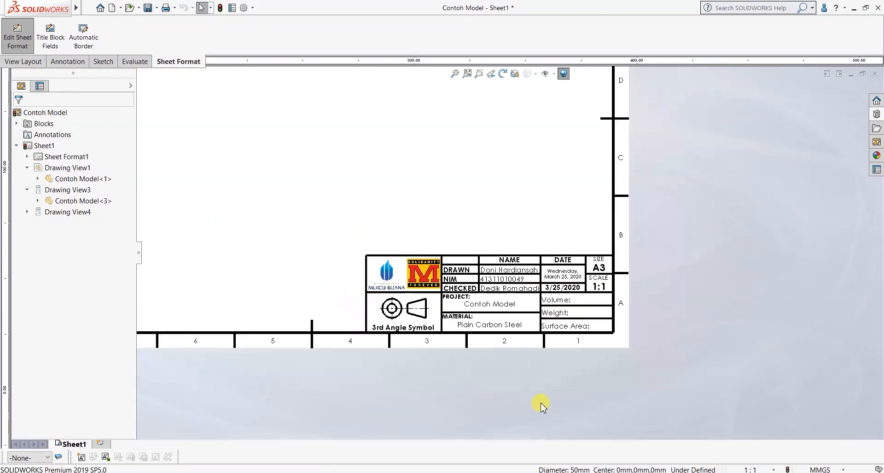
scroll(530, 288, down, 3)
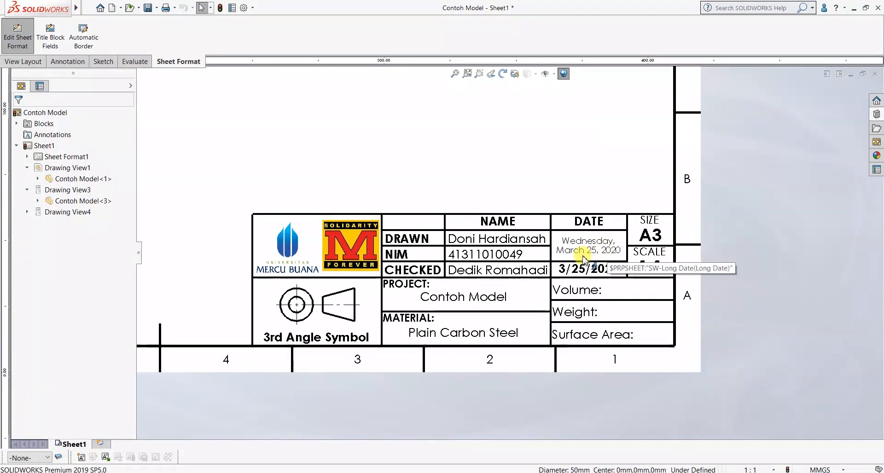
scroll(450, 285, down, 1)
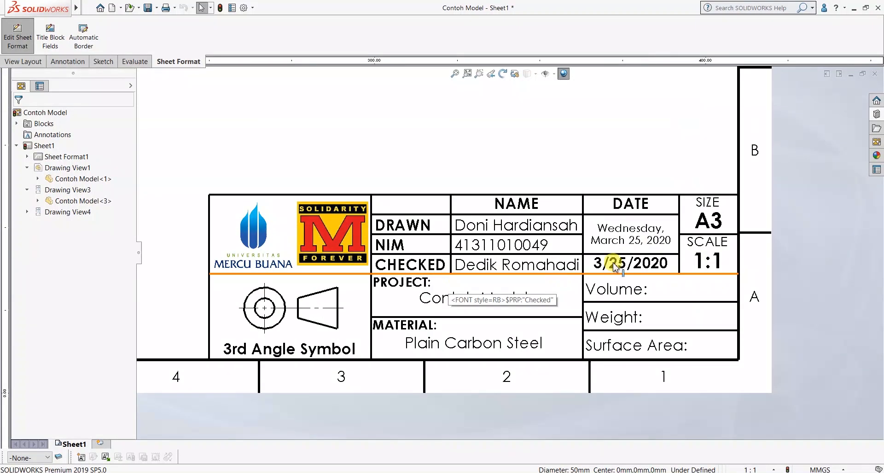
click(633, 291)
Step: Edit the Volume: note, add a space, and link it to a property from the model in the view, opening the file's custom properties
double_click(643, 294)
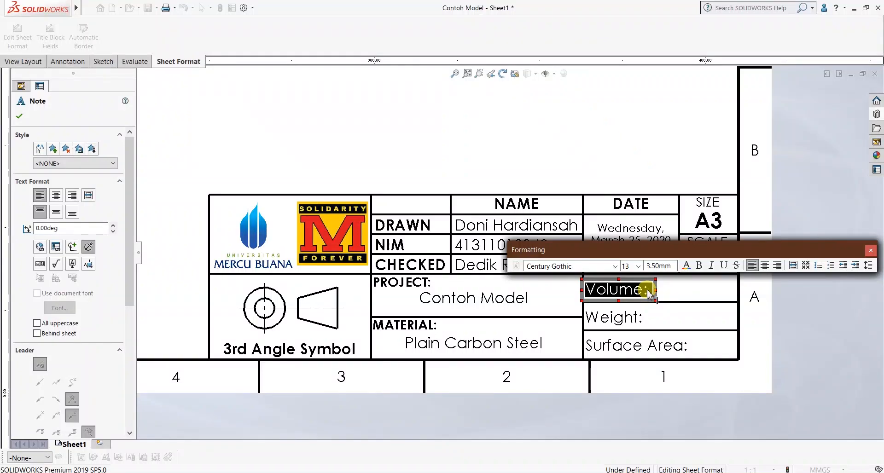
key(Right)
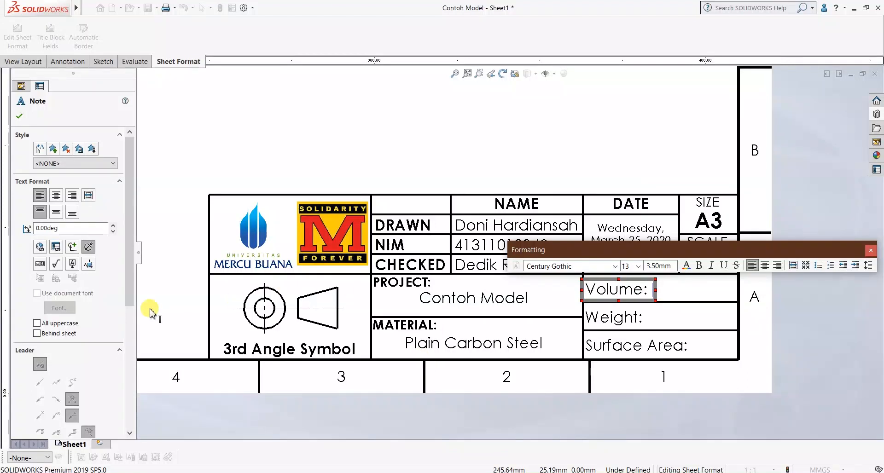
click(54, 252)
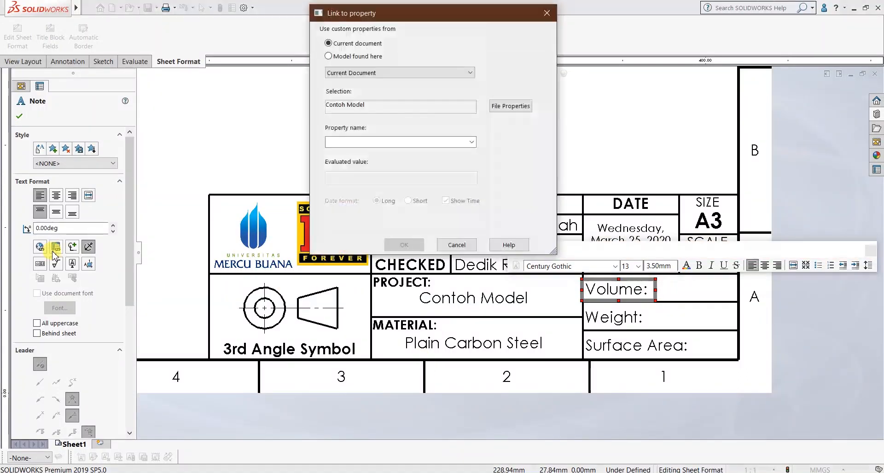
click(350, 56)
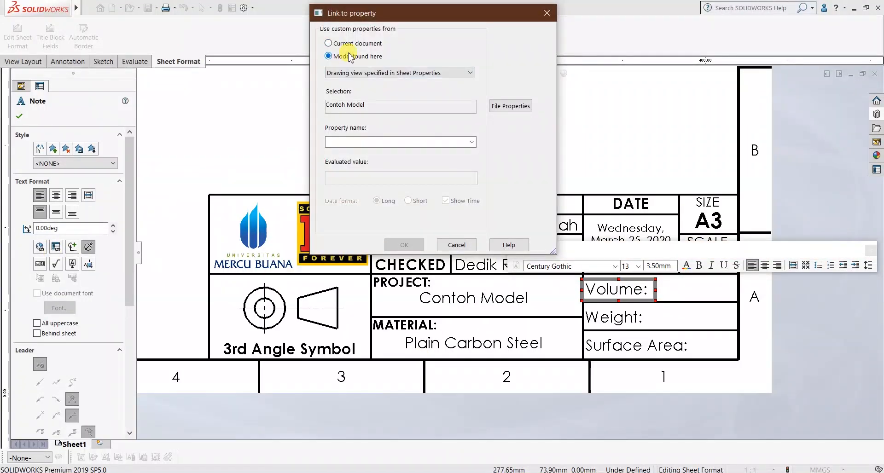
click(472, 142)
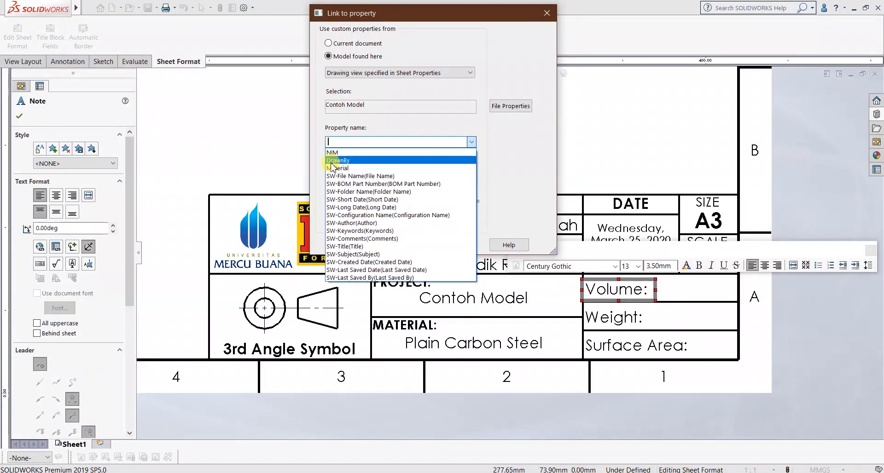
click(432, 124)
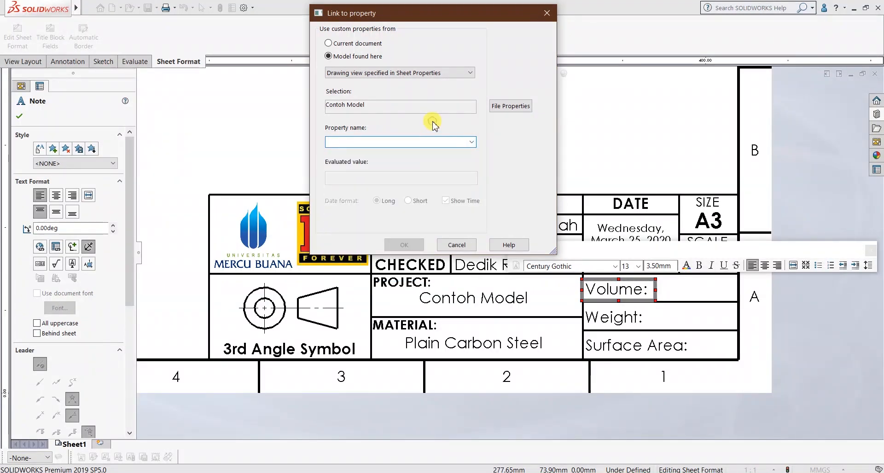
click(511, 107)
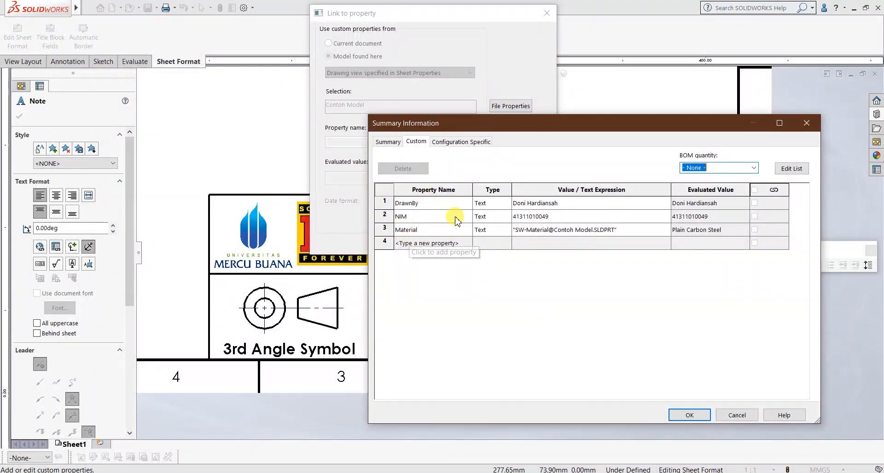
Step: Add a Volume custom property in row 4 linked to the model's SW-Volume value
click(439, 244)
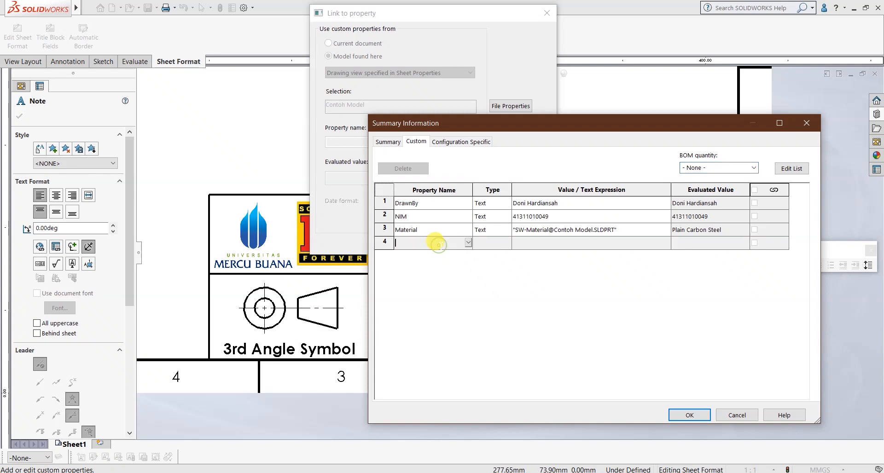
click(468, 242)
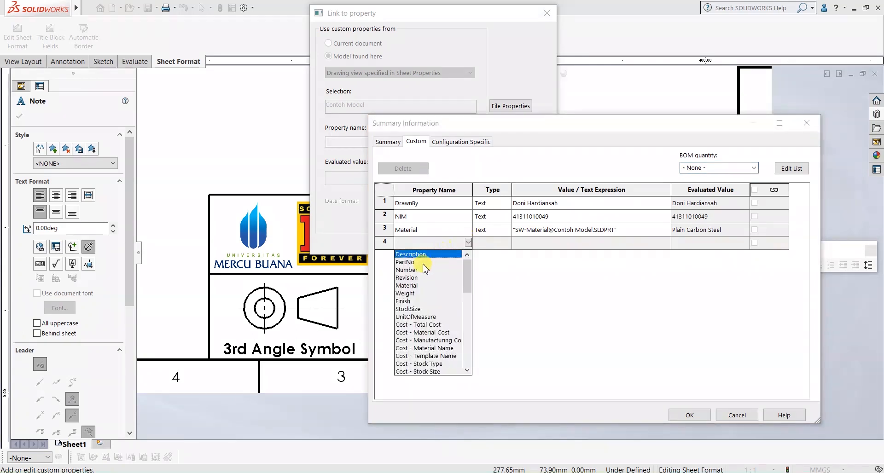
scroll(424, 329, down, 5)
scroll(416, 354, up, 5)
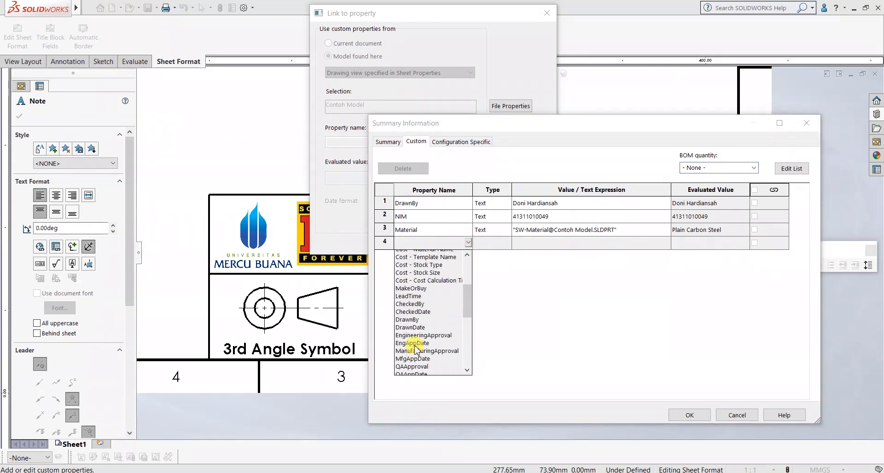
click(413, 240)
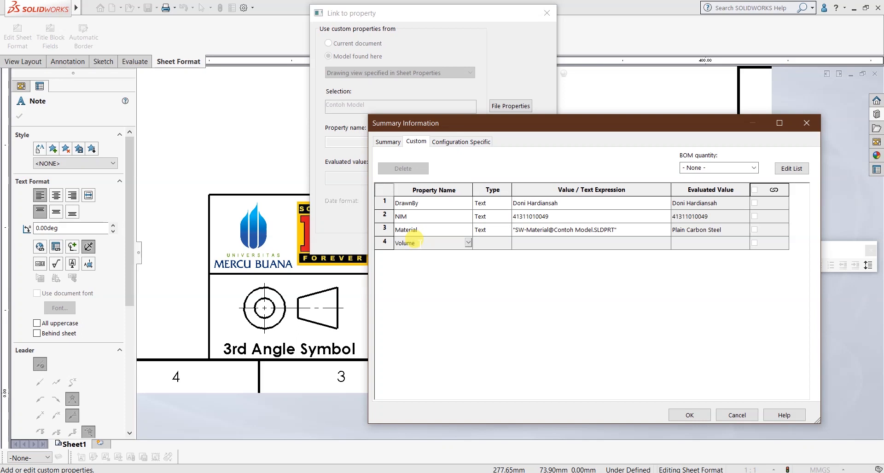
click(541, 243)
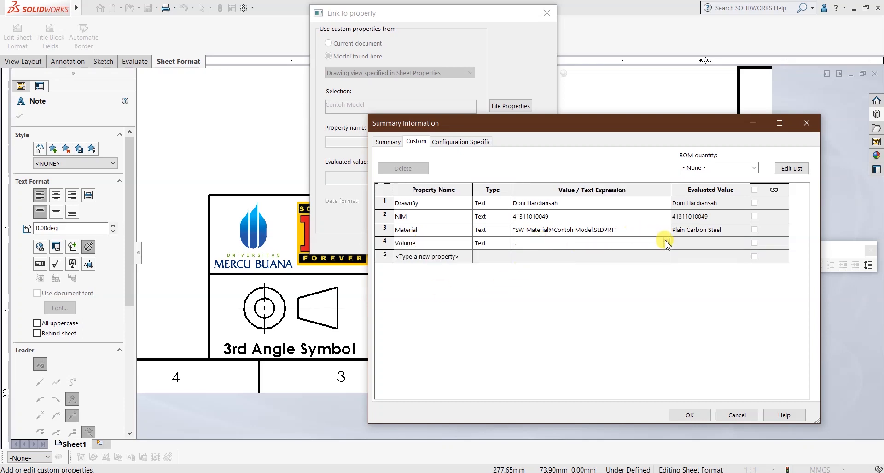
click(666, 242)
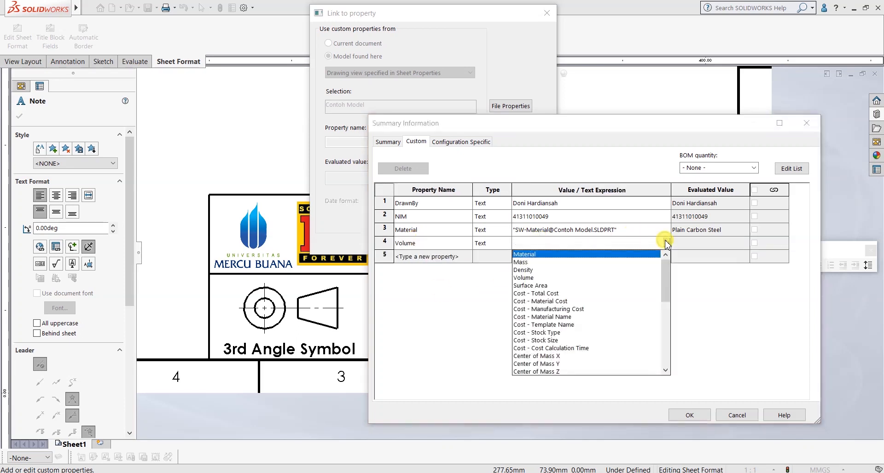
click(523, 278)
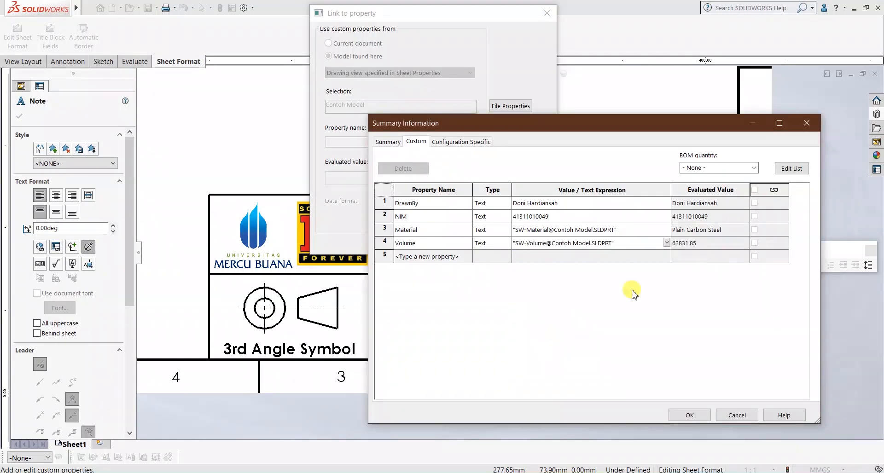
mouse_move(586, 125)
mouse_down()
mouse_move(332, 118)
mouse_move(310, 102)
mouse_up()
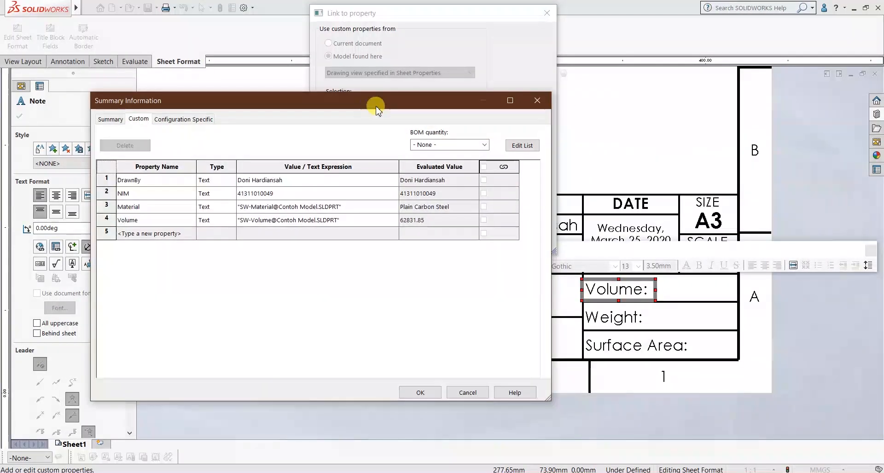
drag(366, 104, 500, 98)
Step: Add a Weight custom property in row 5 linked to the model's SW-Mass value
click(280, 225)
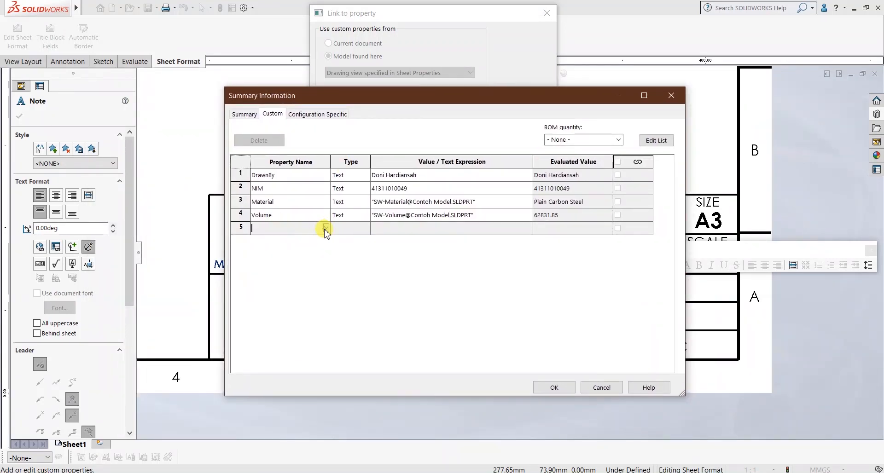
click(326, 228)
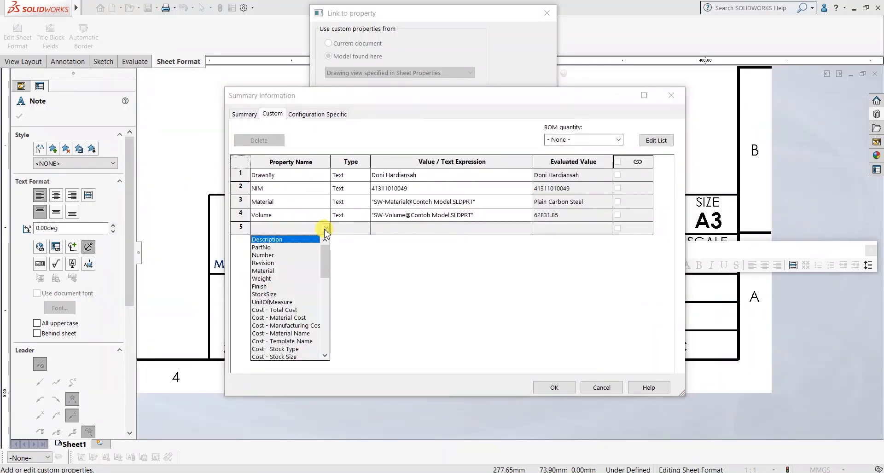
click(269, 279)
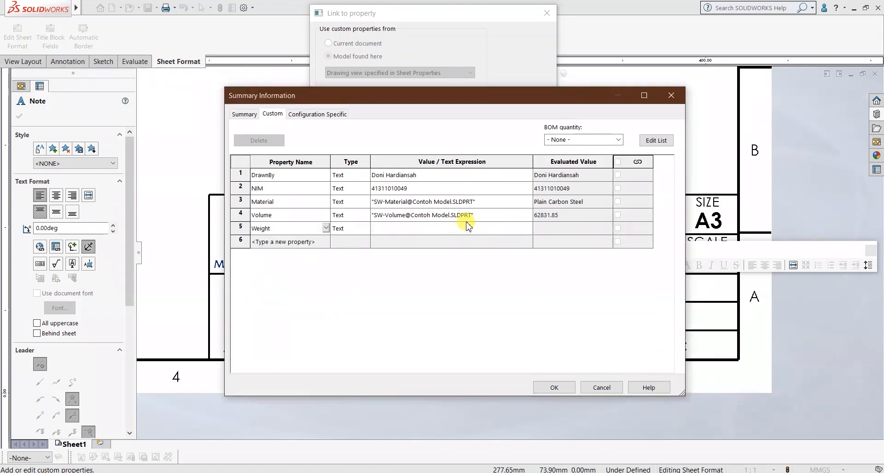
click(529, 228)
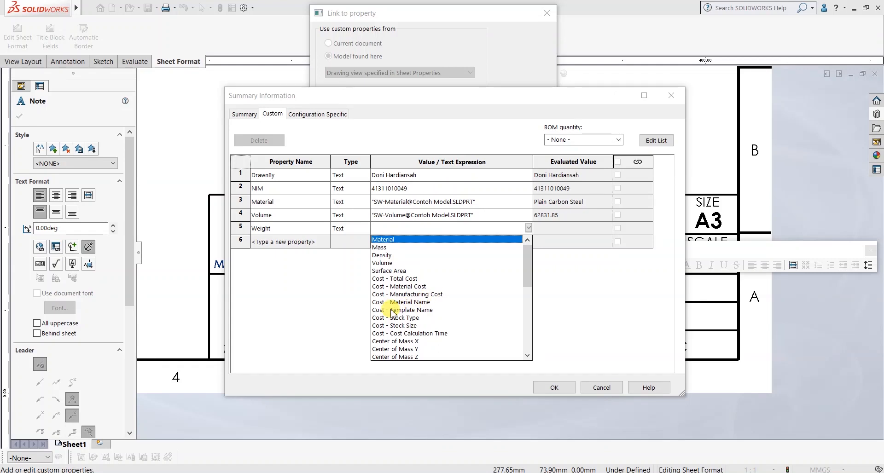
click(380, 248)
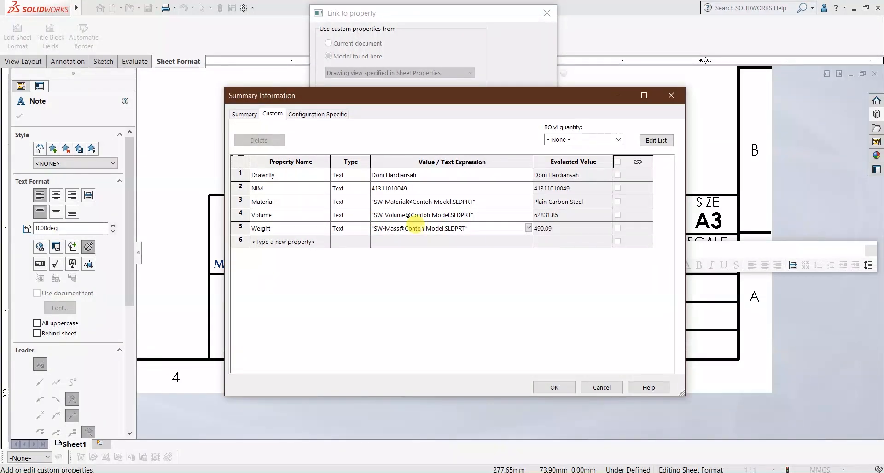
Step: Add a Surface Area property in row 6 linked to SW-SurfaceArea, then save the custom properties
click(286, 243)
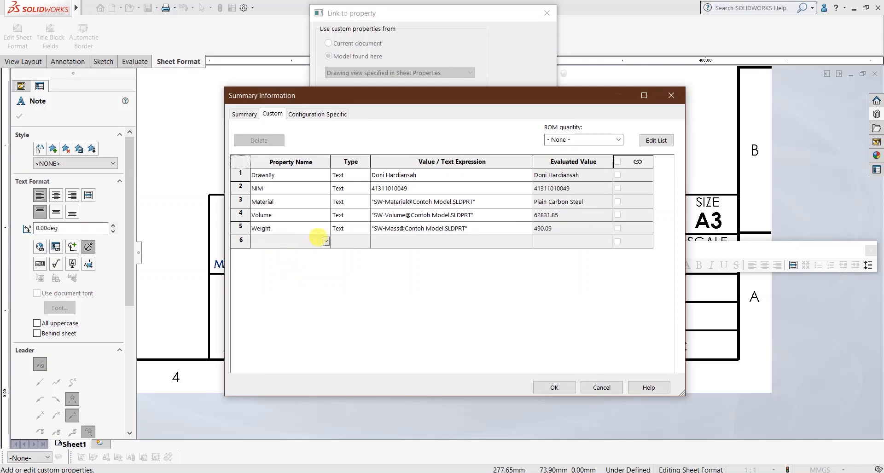
click(326, 241)
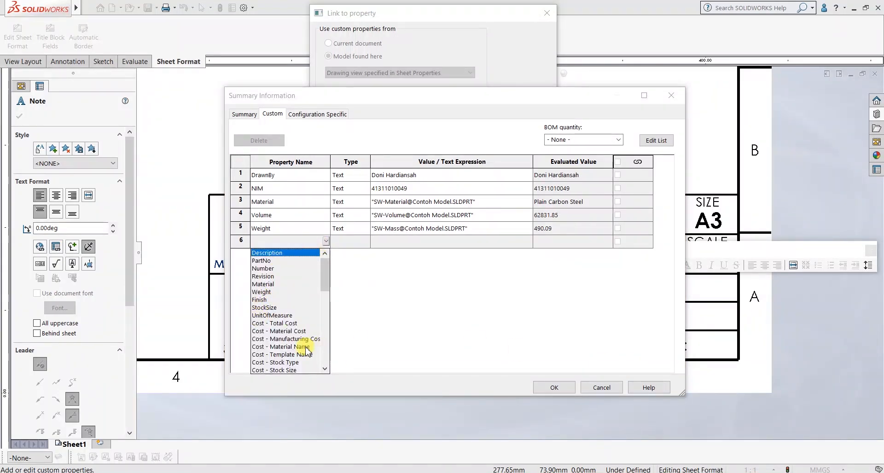
click(276, 238)
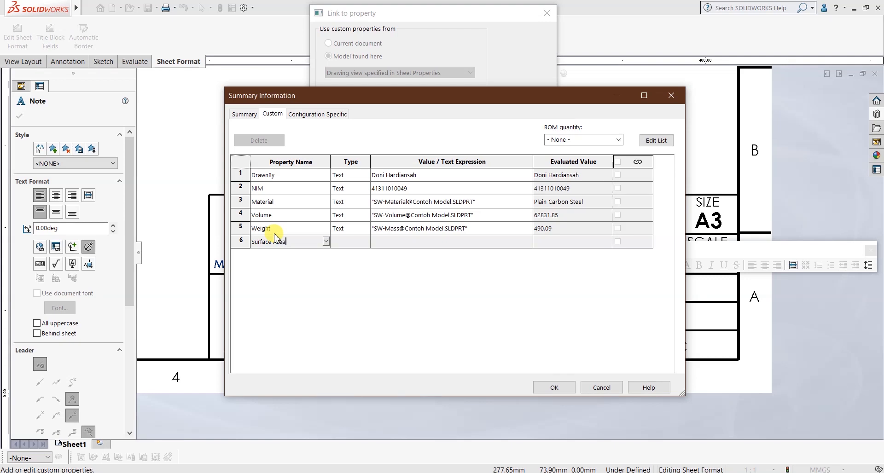
click(446, 241)
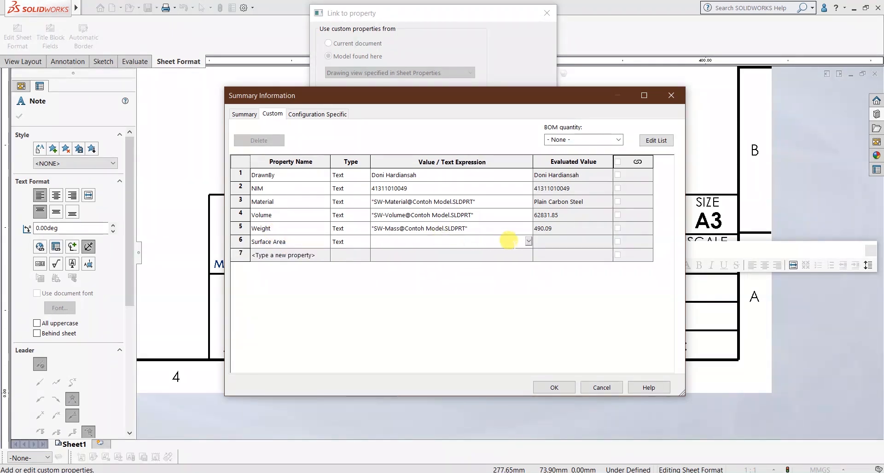
click(528, 242)
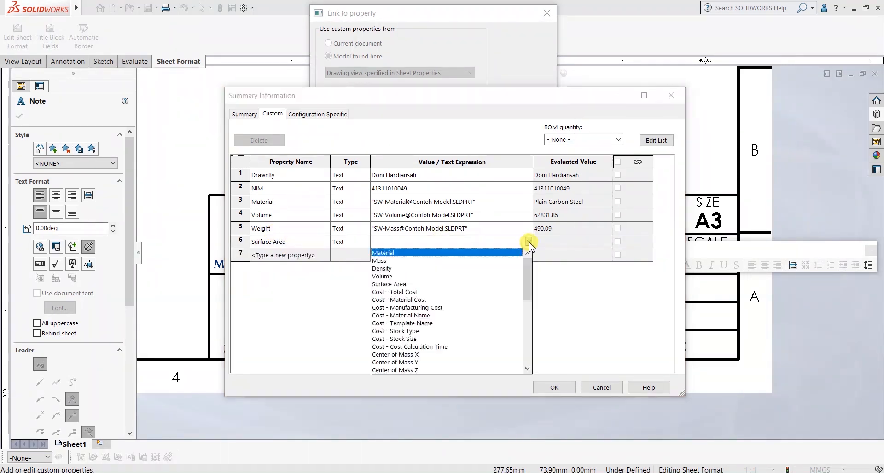
click(391, 284)
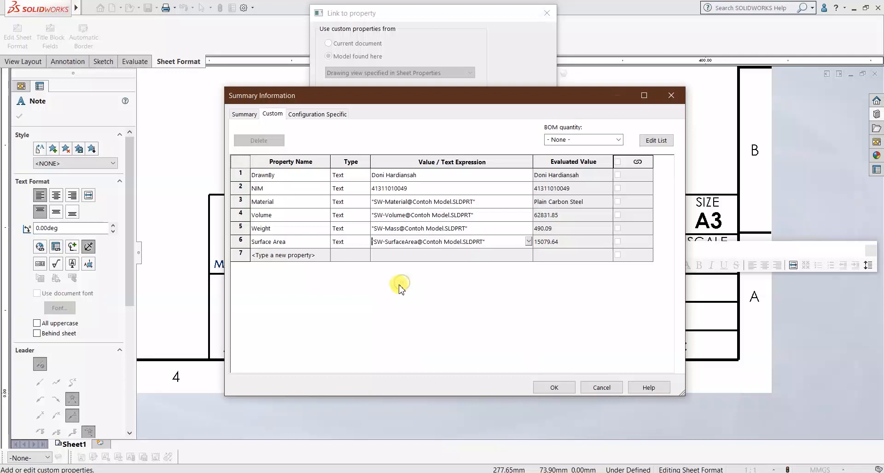
click(554, 387)
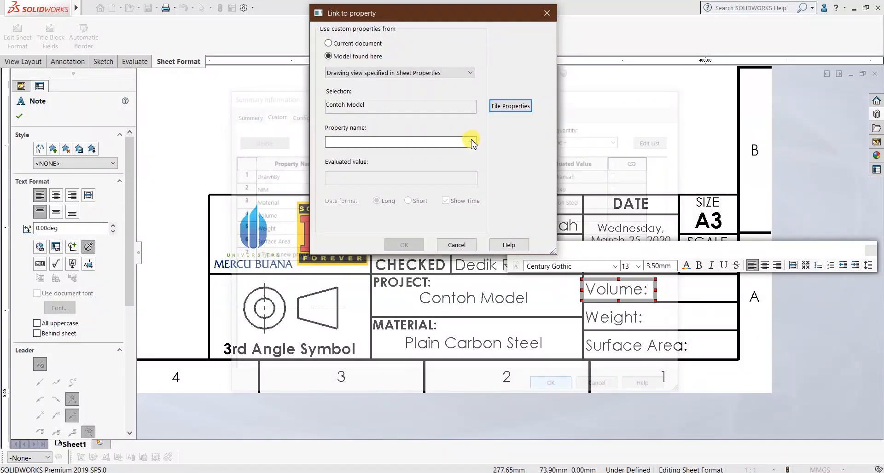
Step: Link the note to the Volume property so it reads 'Volume: 62831.85', then exit note editing
click(471, 143)
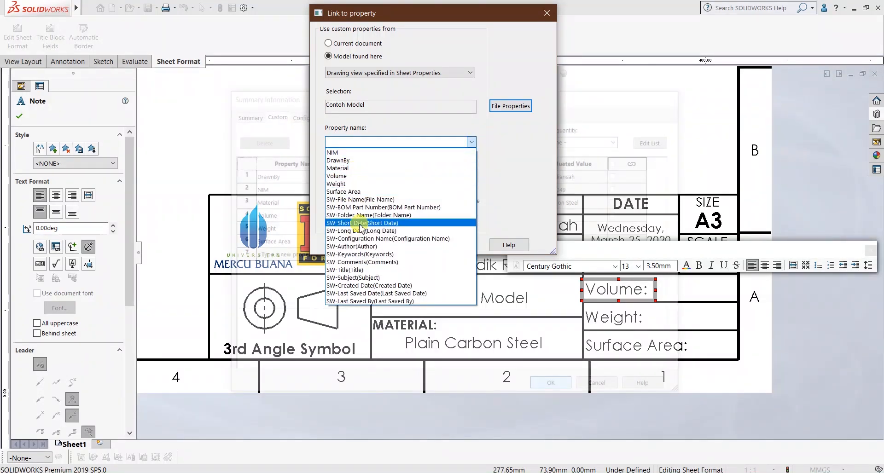
click(355, 176)
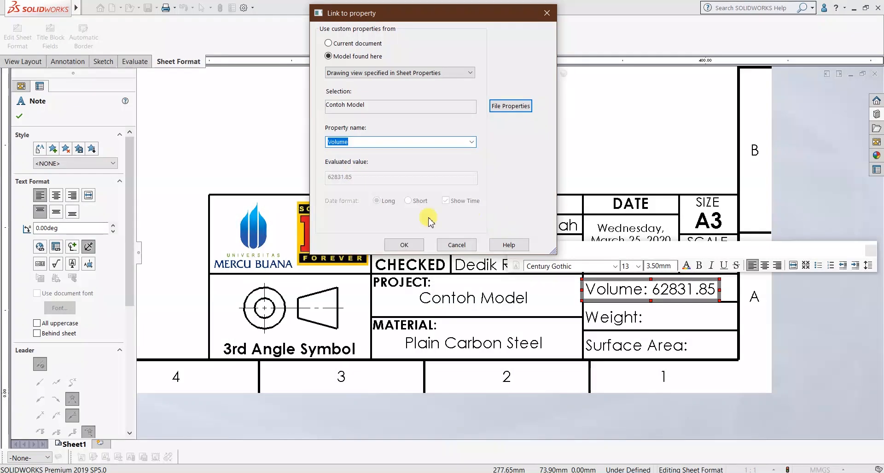
click(403, 244)
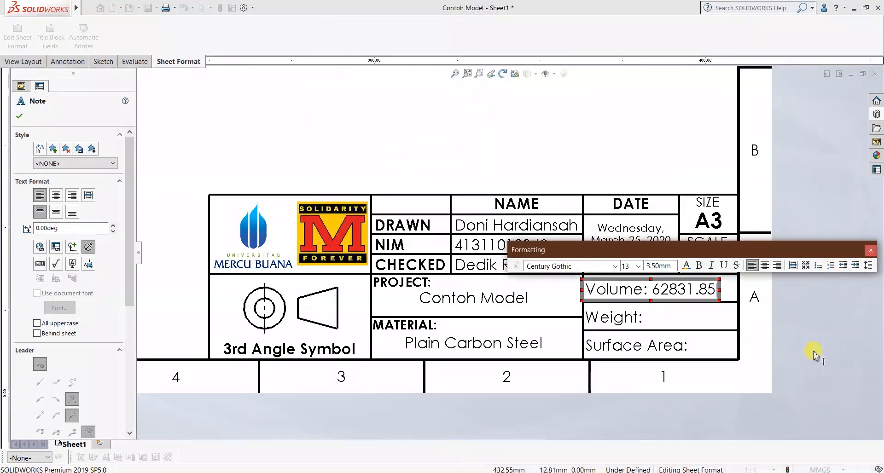
click(833, 299)
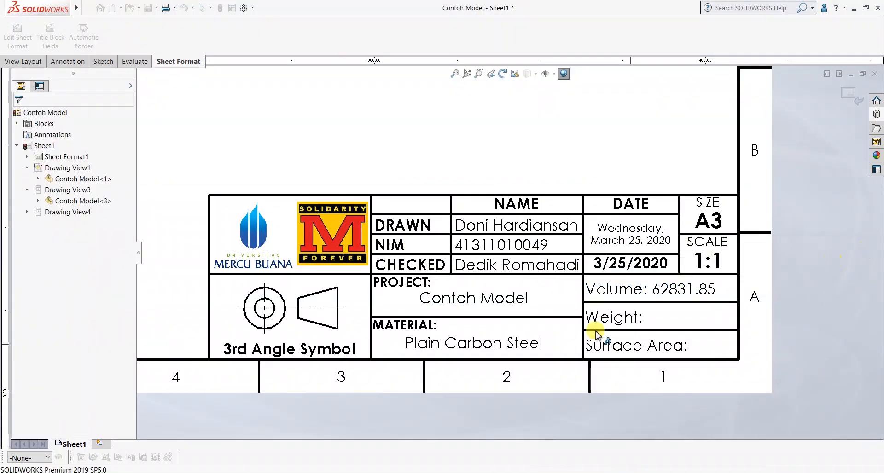
scroll(619, 318, down, 2)
scroll(685, 272, down, 1)
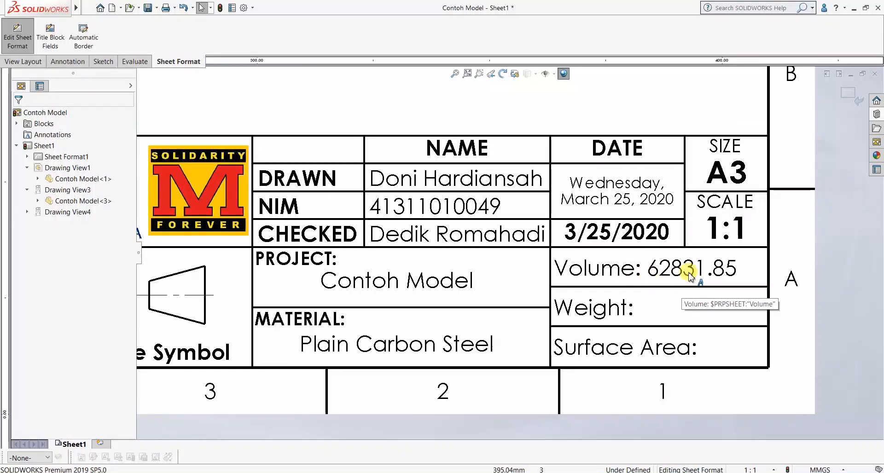
click(685, 269)
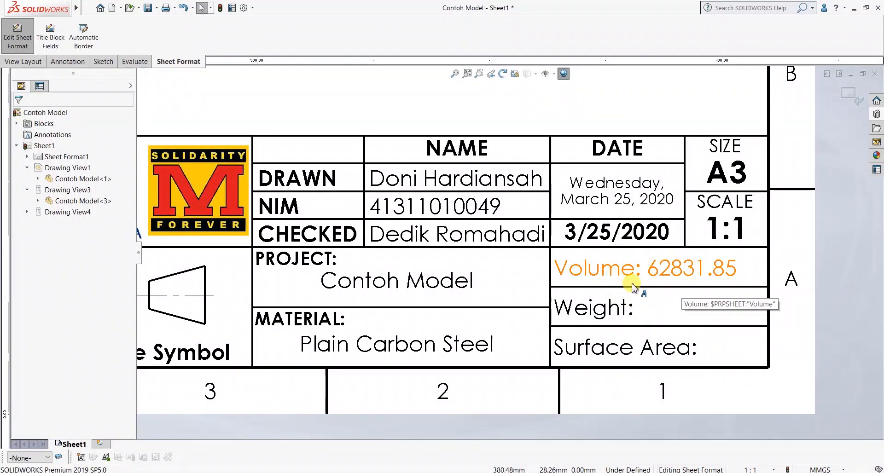
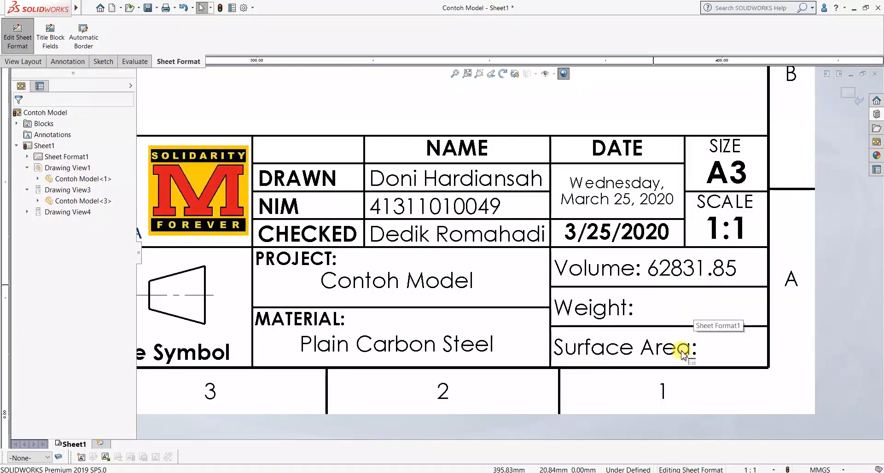
Step: Insert the model's Weight property after 'Weight:' in the title block note, showing 490.09
click(620, 314)
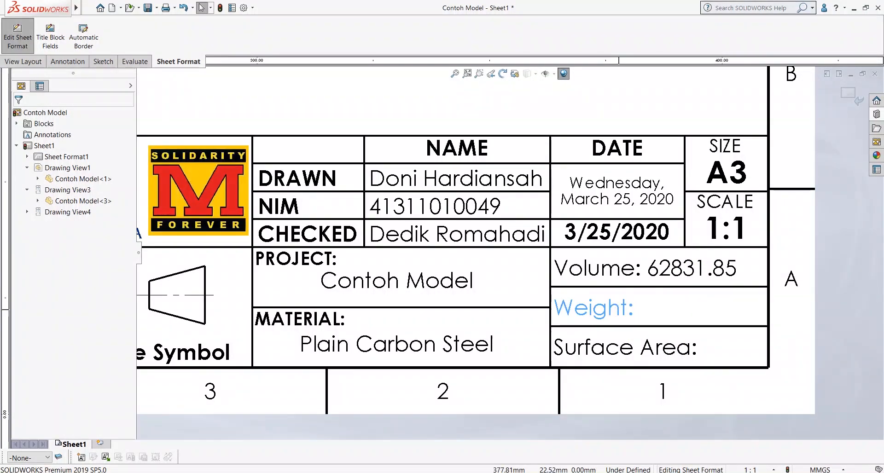
double_click(633, 305)
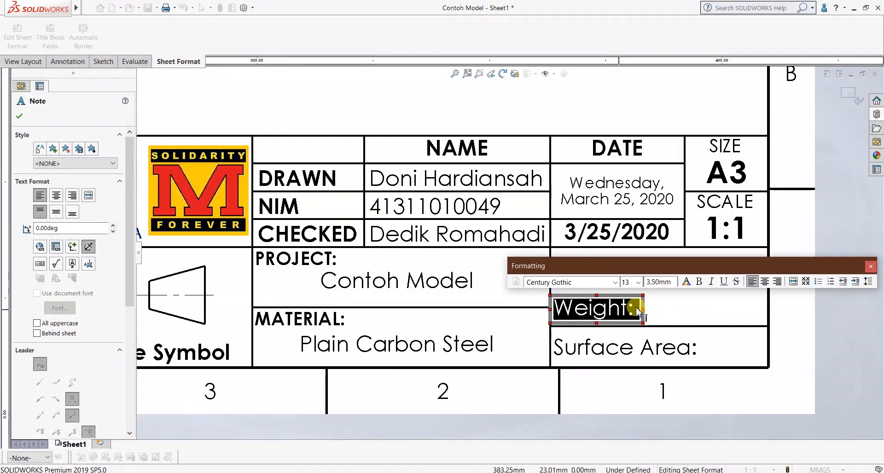
click(637, 311)
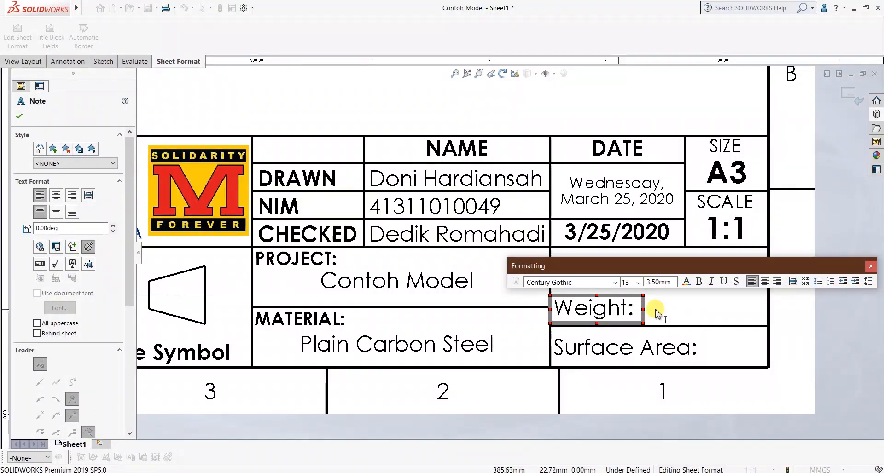
click(56, 248)
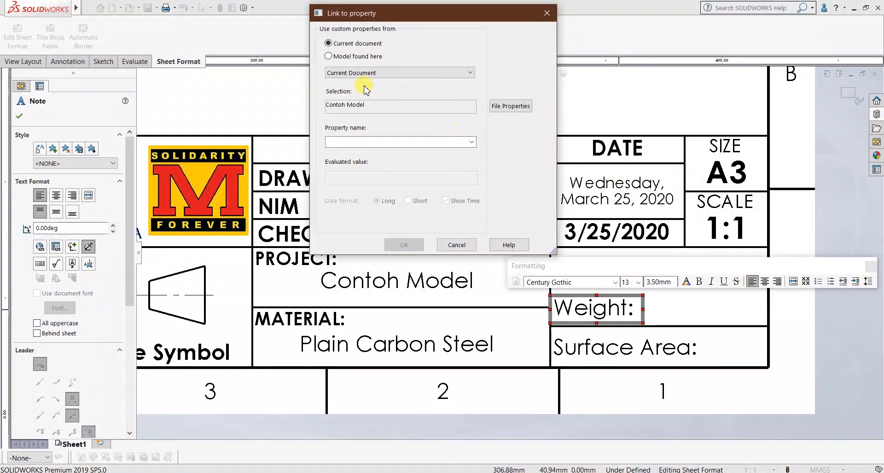
click(350, 57)
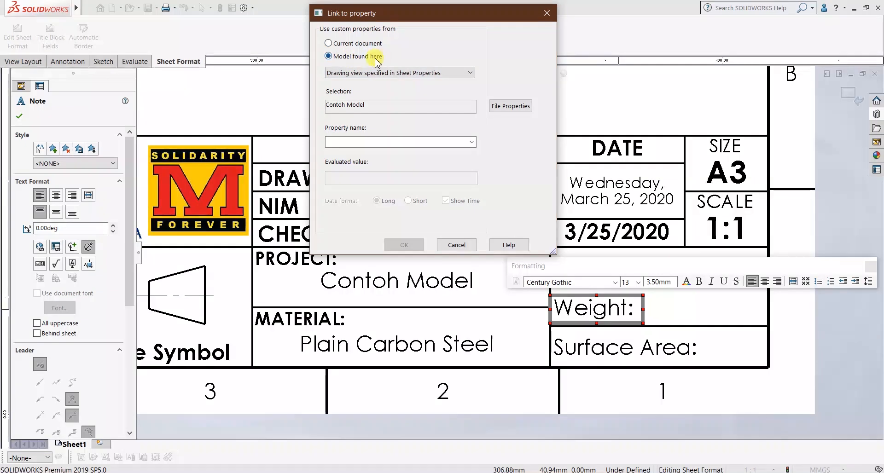
click(472, 142)
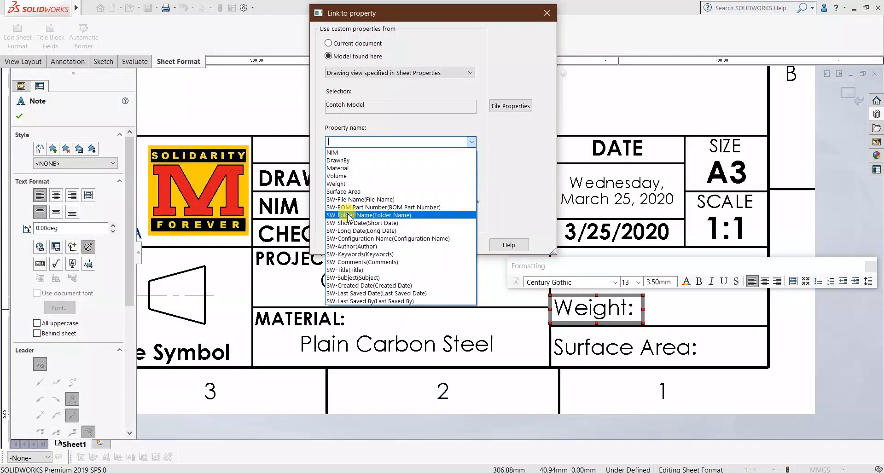
click(351, 185)
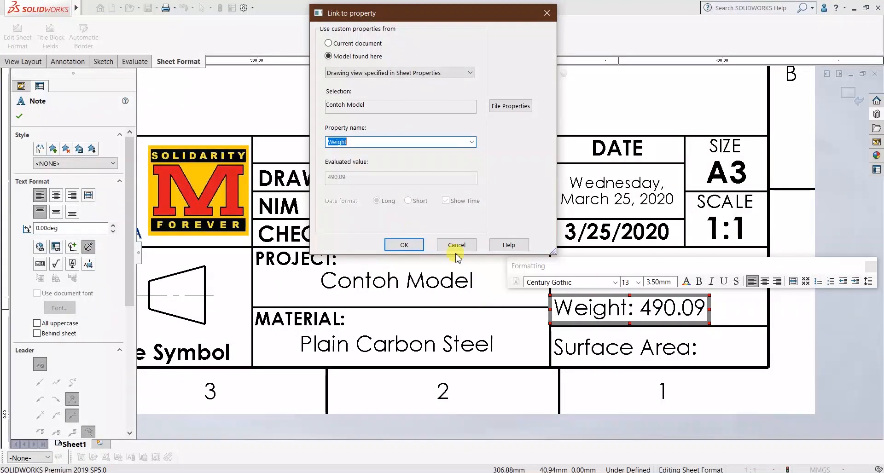
click(400, 244)
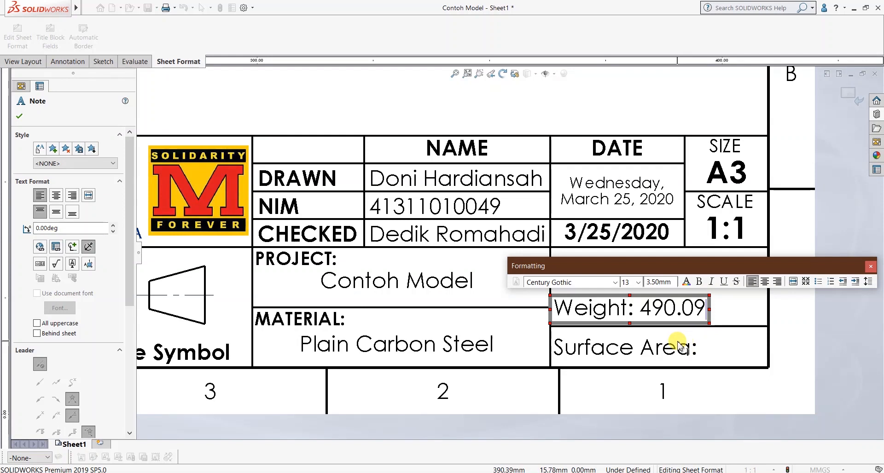
click(744, 301)
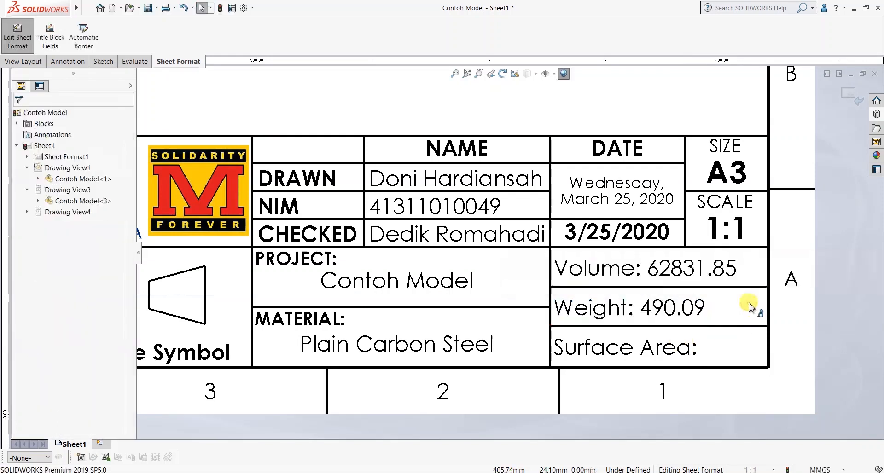
Step: Link the Surface Area note to the model's Surface Area property, showing 15079.64
double_click(664, 349)
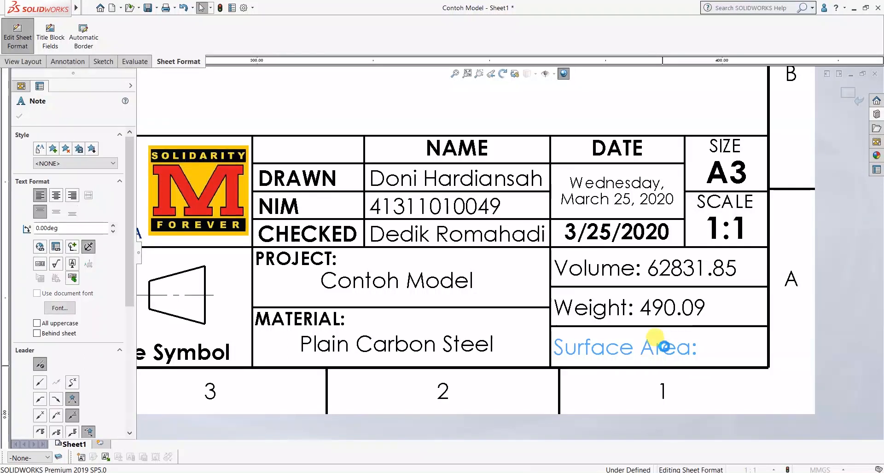
click(701, 350)
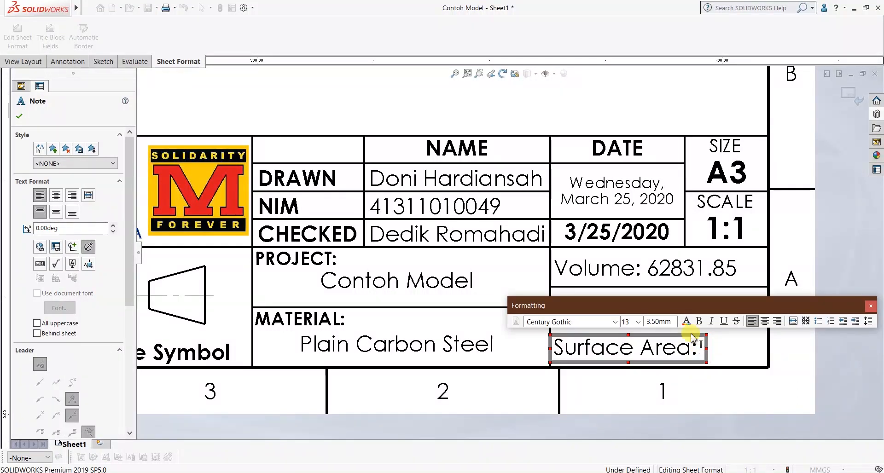
click(55, 248)
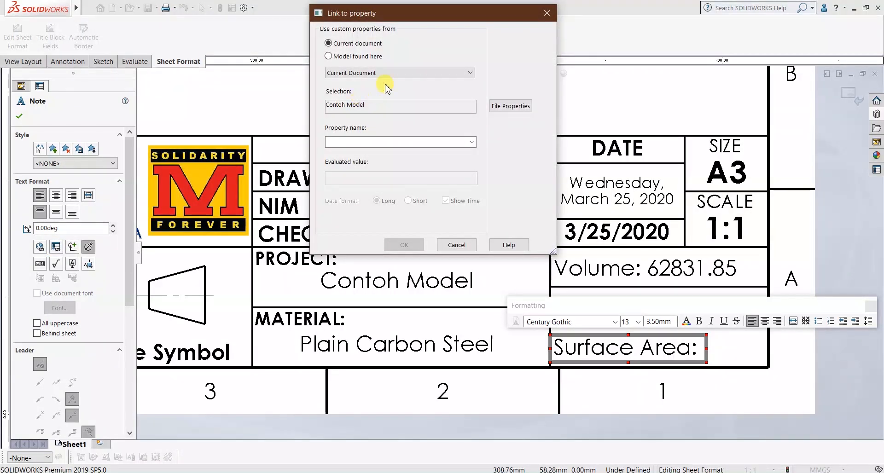
click(328, 56)
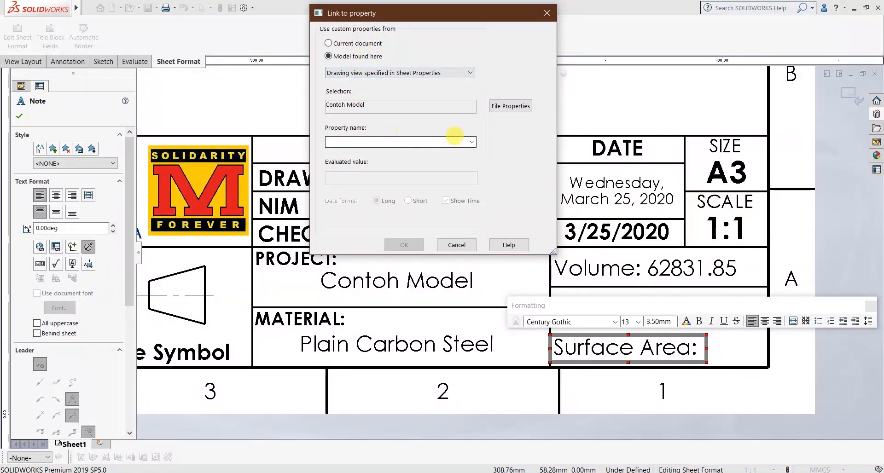
click(410, 142)
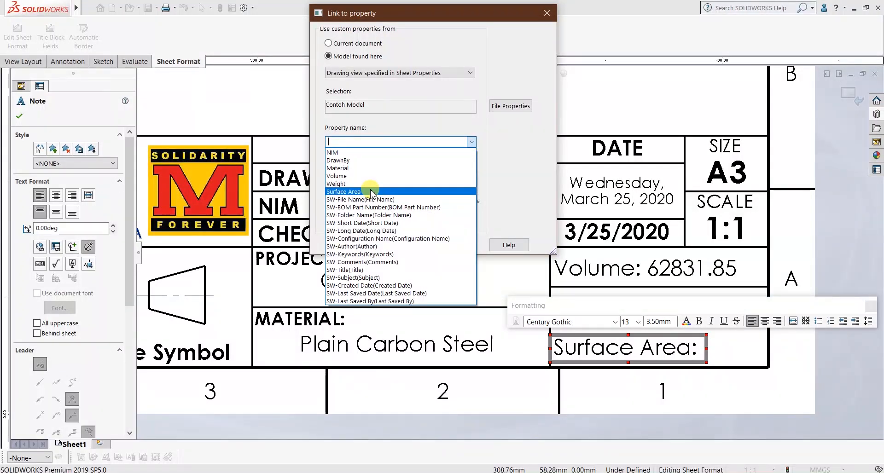
click(371, 193)
click(405, 245)
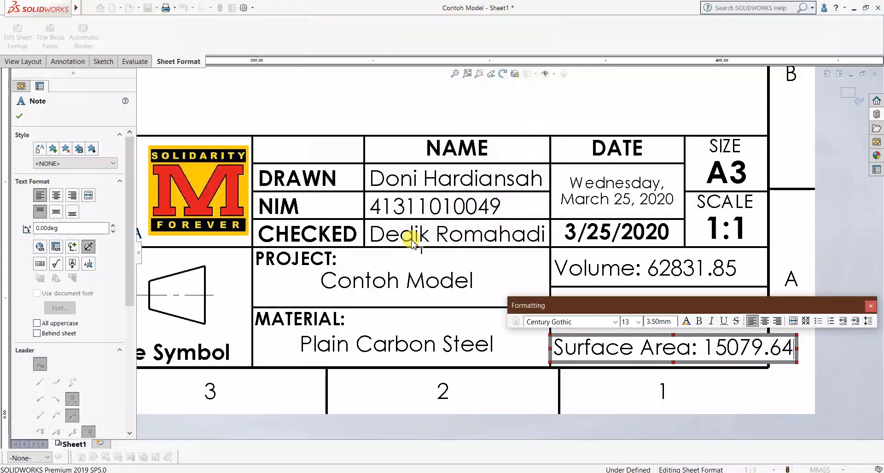
click(871, 305)
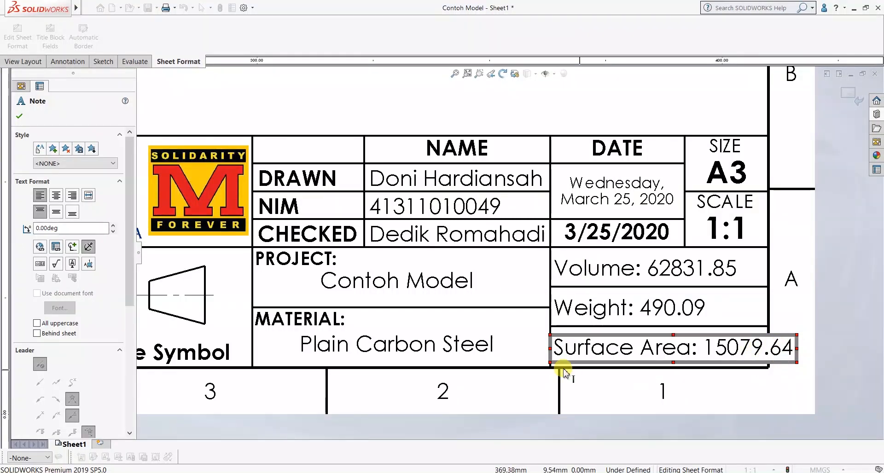
Step: Set the Surface Area note's text height to 3 mm so it fits its cell
click(647, 346)
double_click(654, 348)
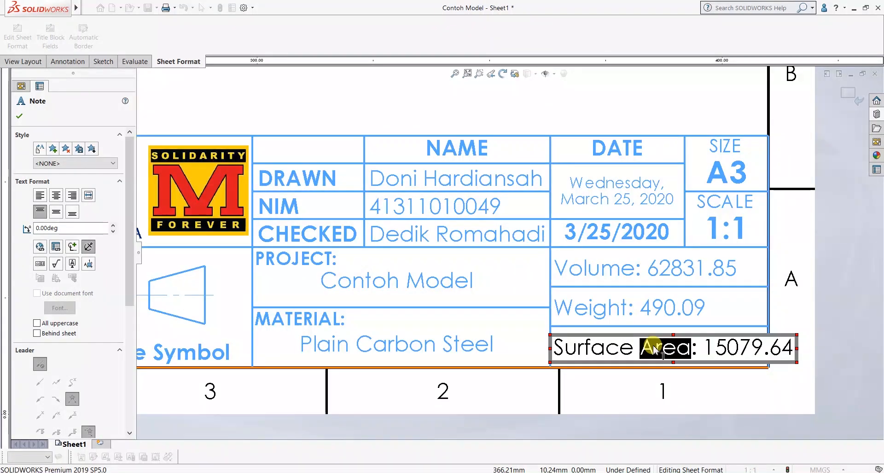
click(651, 392)
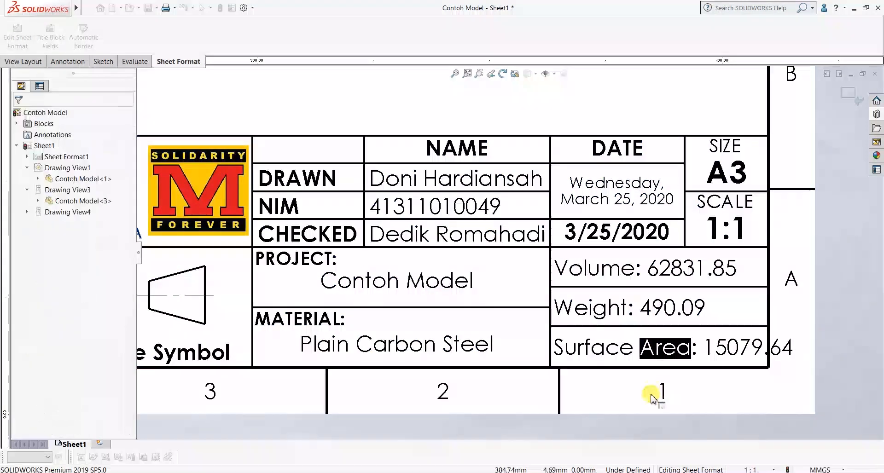
click(633, 351)
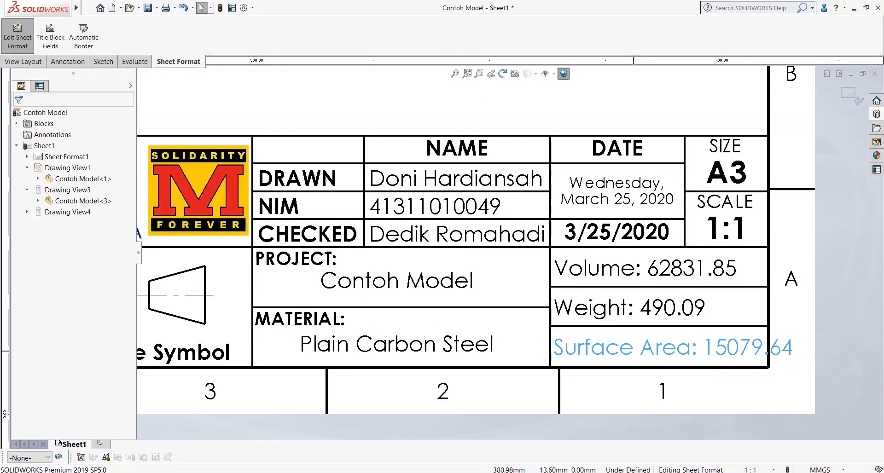
double_click(633, 340)
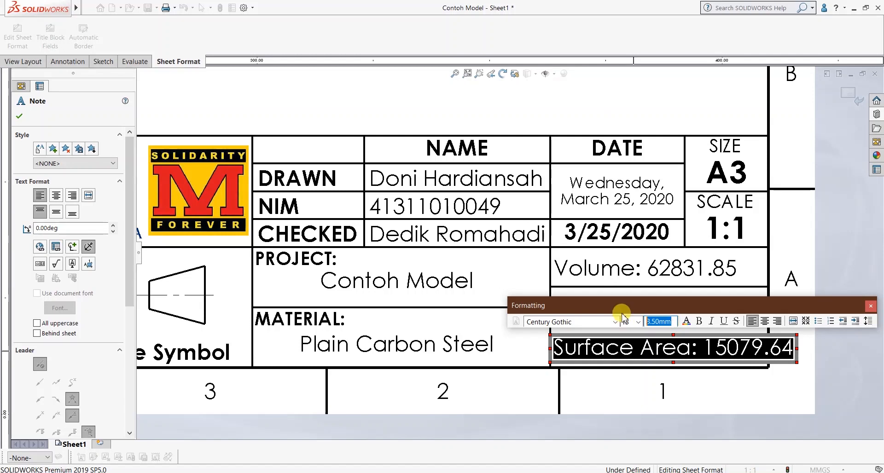
text(3)
key(Return)
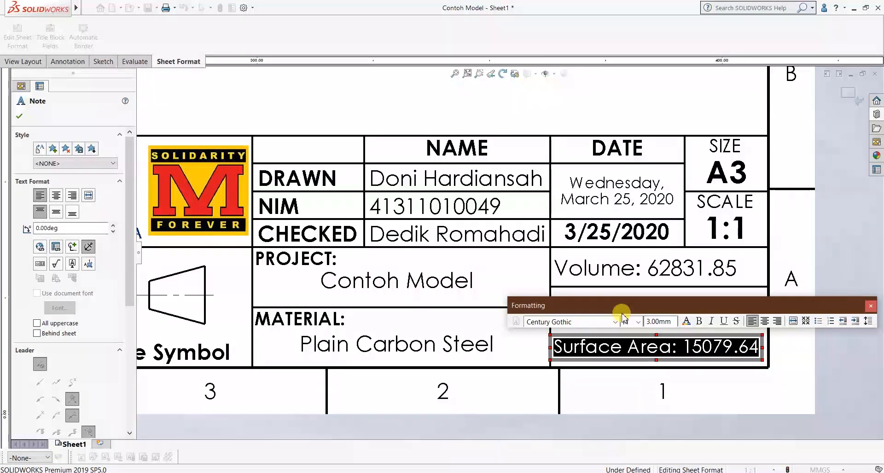
click(870, 306)
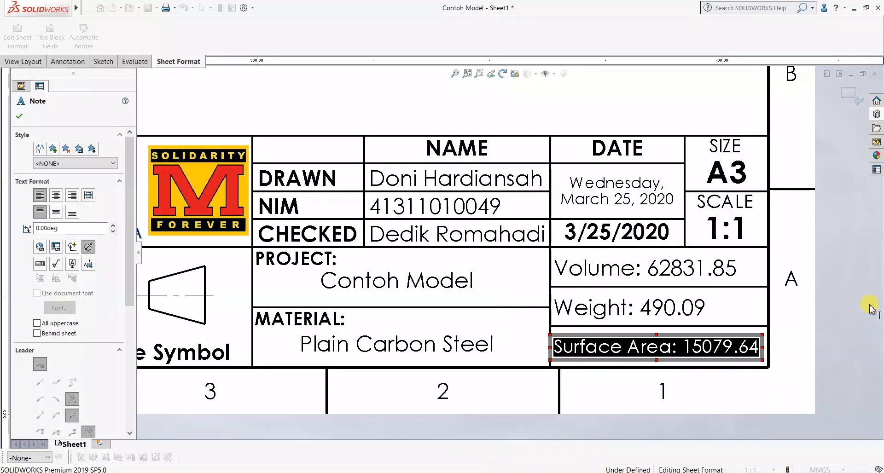
click(765, 348)
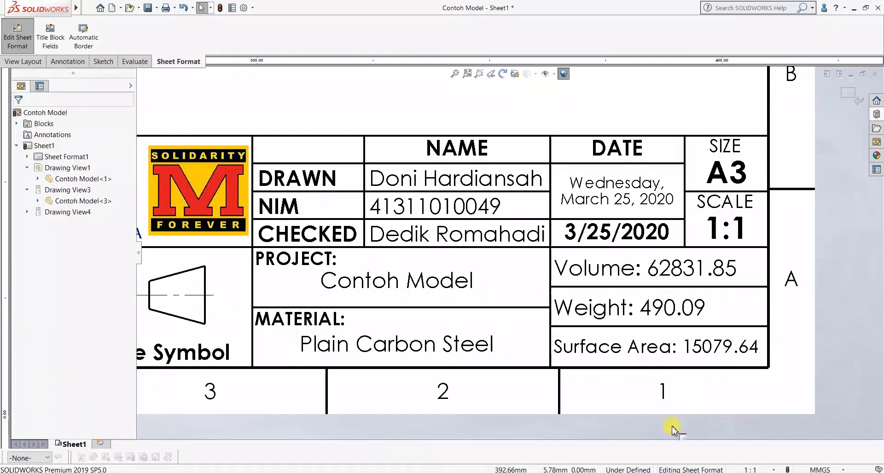
Step: Exit sheet format editing and return to editing Sheet1
scroll(614, 313, up, 3)
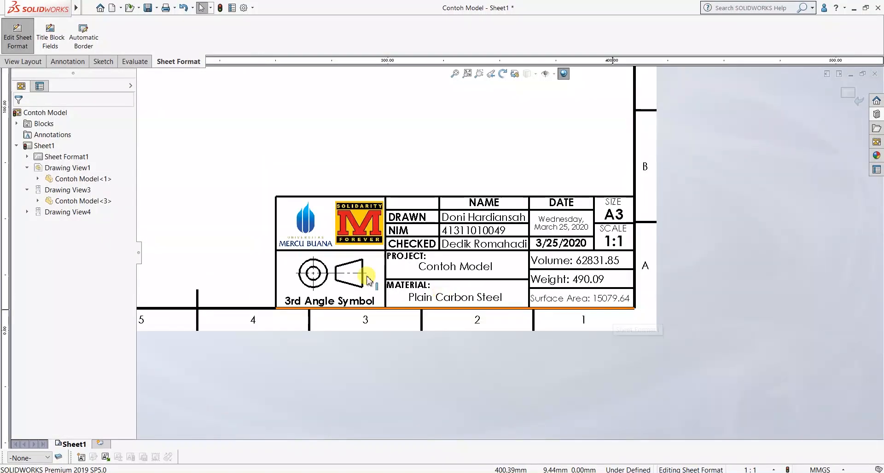
scroll(391, 294, down, 2)
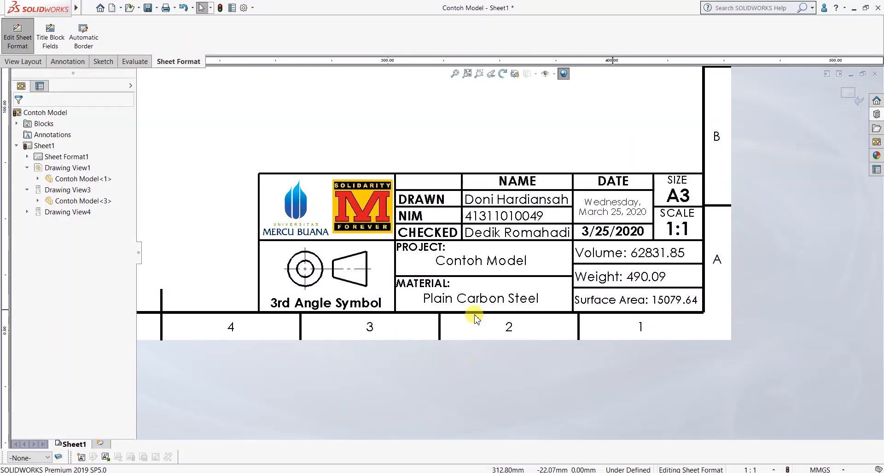
scroll(478, 313, up, 1)
scroll(460, 281, down, 1)
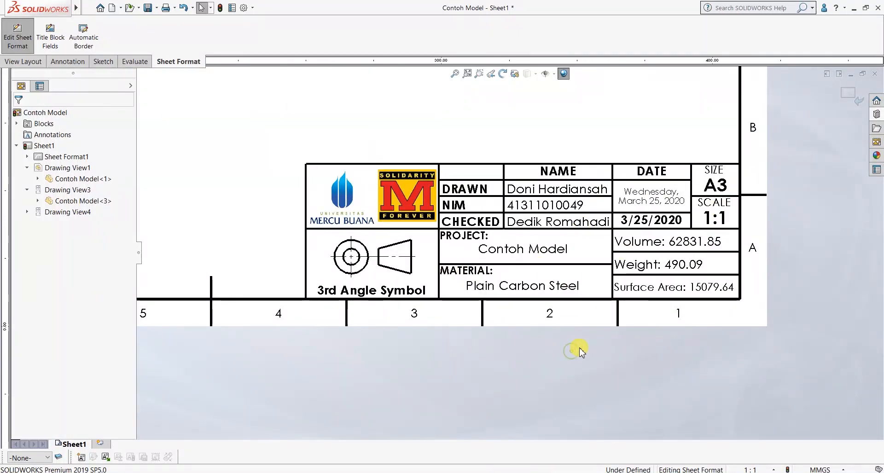
scroll(594, 333, up, 1)
scroll(543, 244, up, 2)
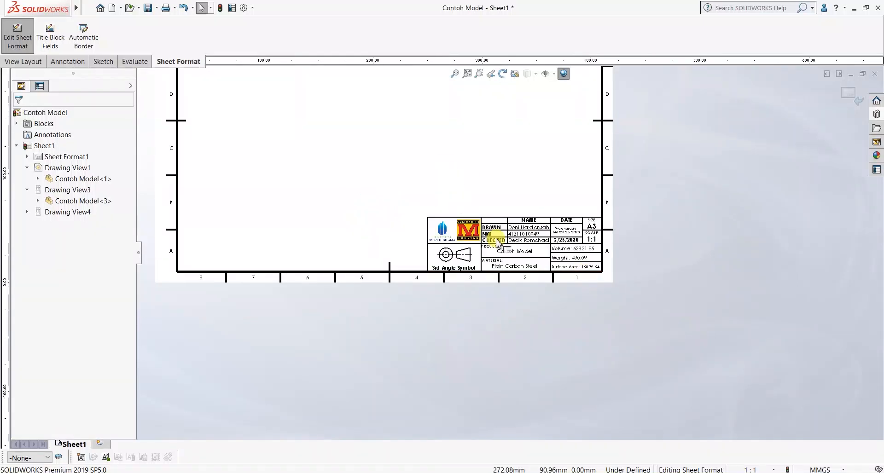
scroll(581, 247, down, 3)
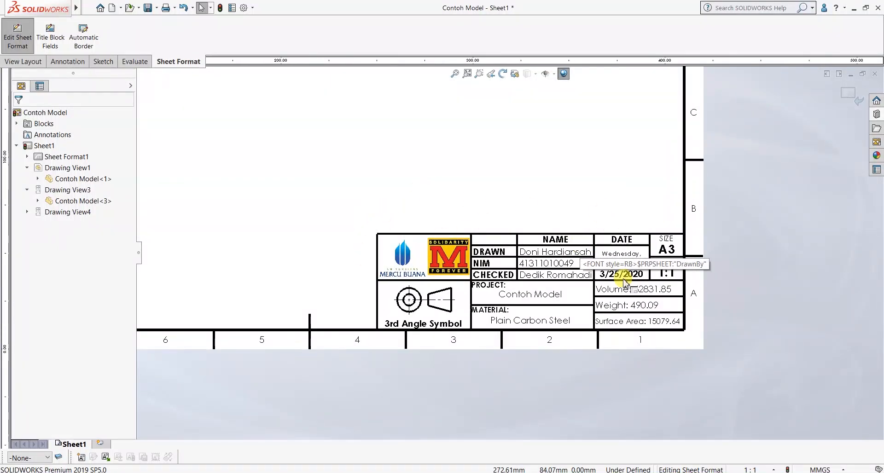
scroll(617, 276, down, 2)
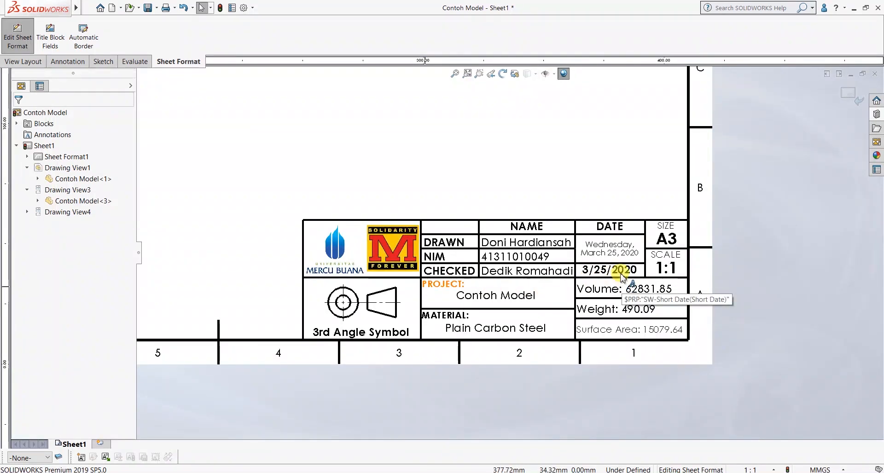
scroll(534, 297, up, 1)
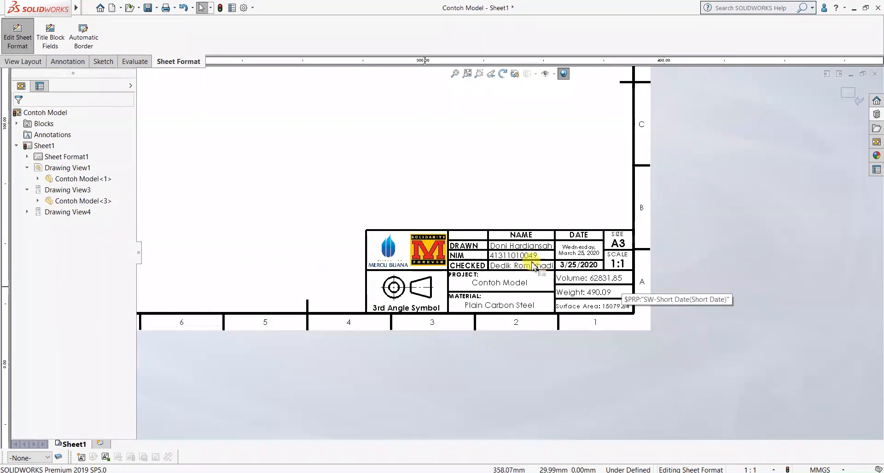
scroll(304, 153, up, 2)
scroll(367, 148, down, 1)
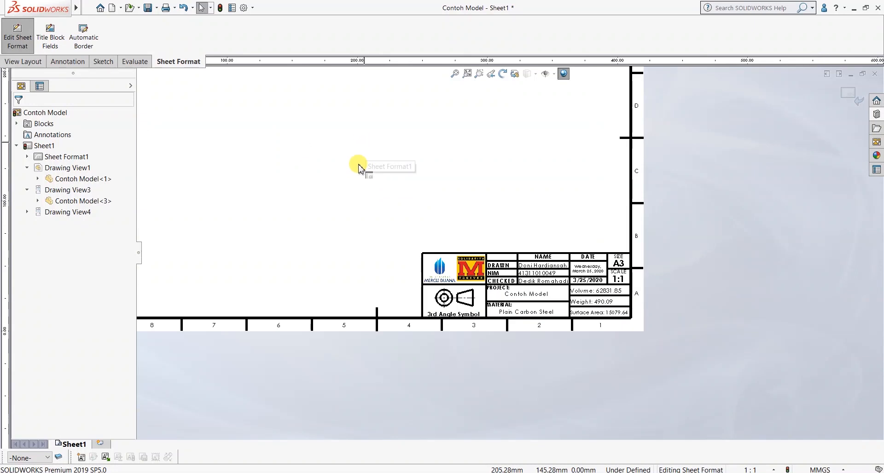
scroll(599, 266, down, 2)
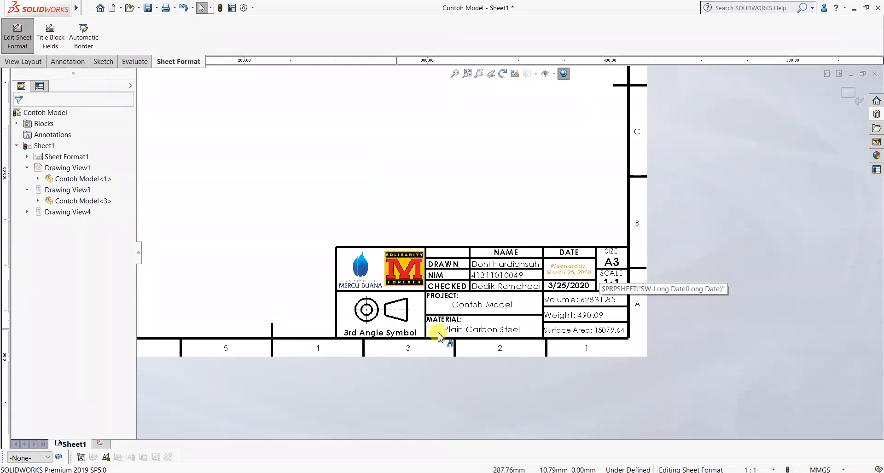
scroll(460, 336, down, 1)
scroll(529, 326, down, 1)
scroll(533, 330, down, 1)
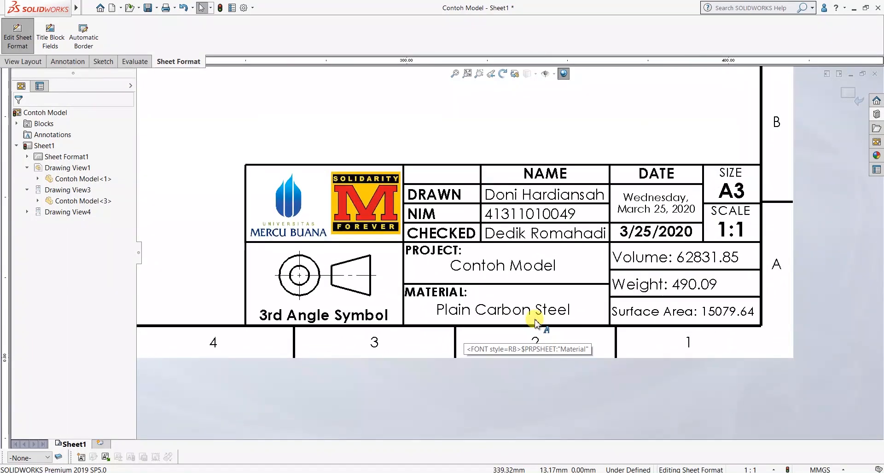
scroll(509, 364, up, 1)
scroll(502, 341, up, 1)
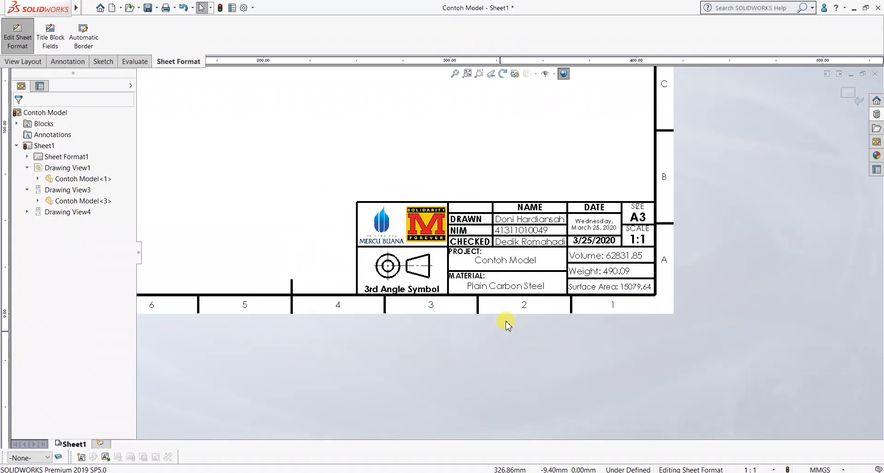
scroll(503, 317, down, 1)
scroll(499, 287, down, 1)
scroll(499, 285, down, 1)
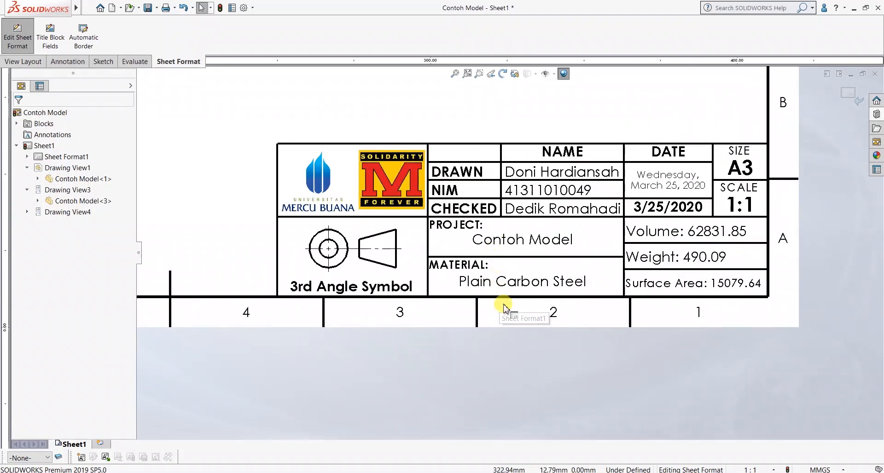
scroll(511, 318, up, 1)
click(16, 31)
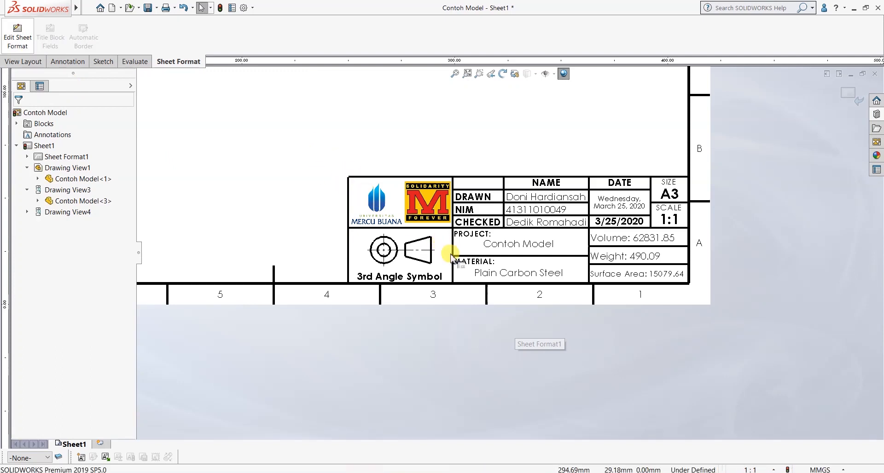
Step: Zoom out to show the whole sheet with its drawing views and completed title block
scroll(442, 240, up, 2)
scroll(405, 193, up, 2)
scroll(323, 115, up, 1)
scroll(399, 137, down, 3)
scroll(647, 368, down, 4)
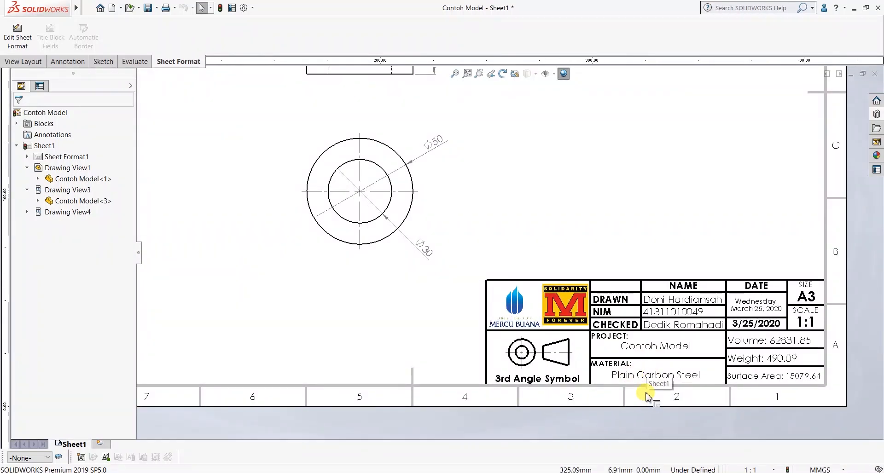
scroll(617, 373, up, 3)
scroll(518, 265, up, 1)
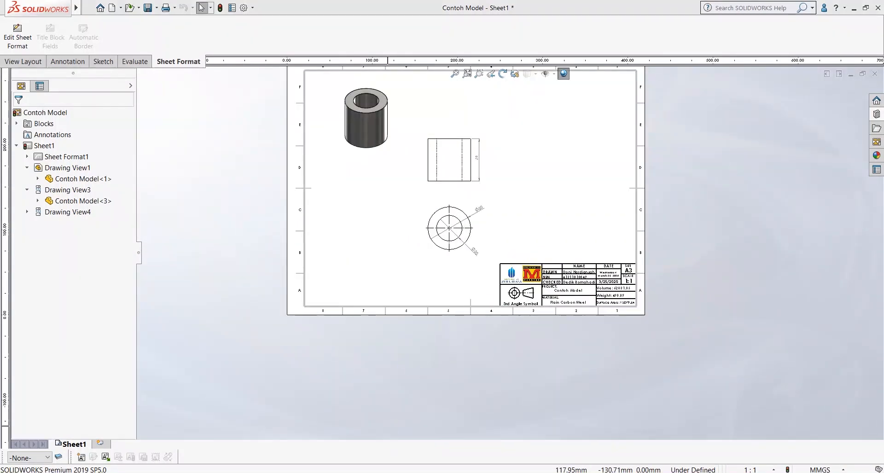
Step: In the Contoh Model part, replace Plain Carbon Steel with Cast Alloy Steel as the material
mouse_move(329, 459)
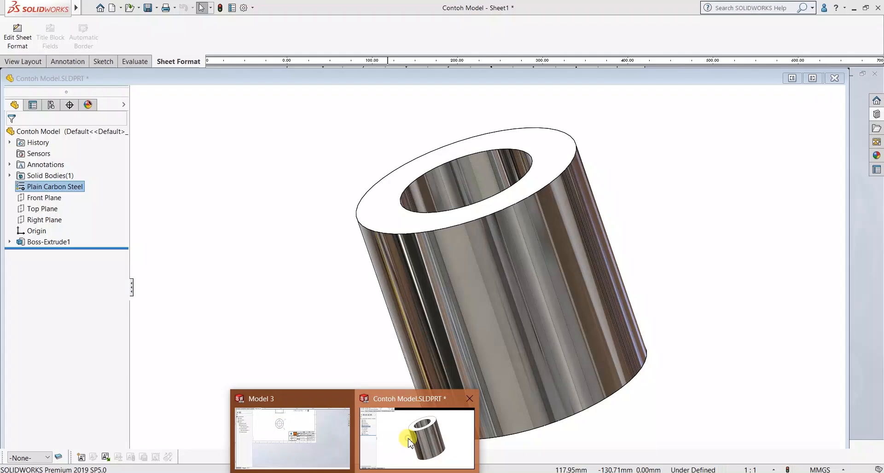
click(406, 441)
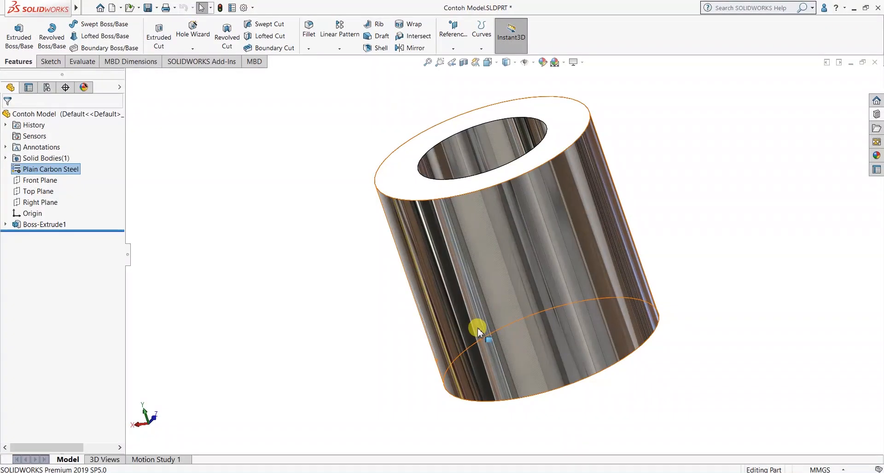
scroll(478, 328, up, 2)
mouse_move(556, 270)
middle_down()
mouse_move(618, 312)
mouse_move(578, 270)
mouse_move(623, 298)
mouse_move(624, 285)
middle_up()
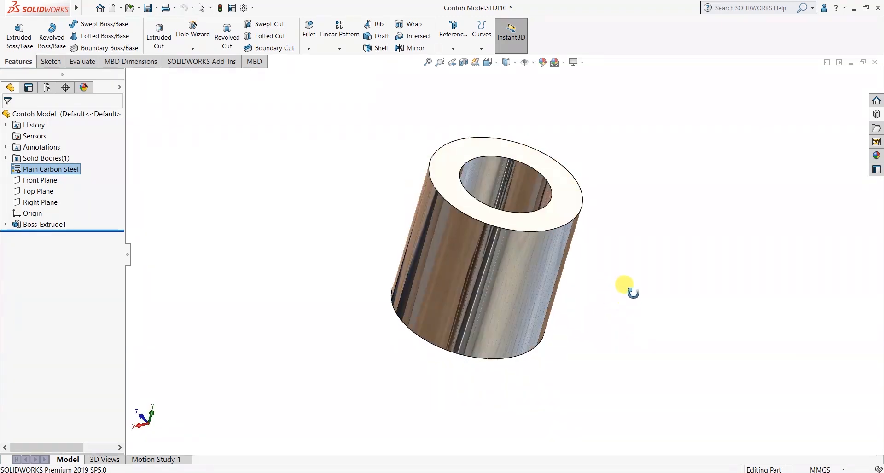
right_click(68, 169)
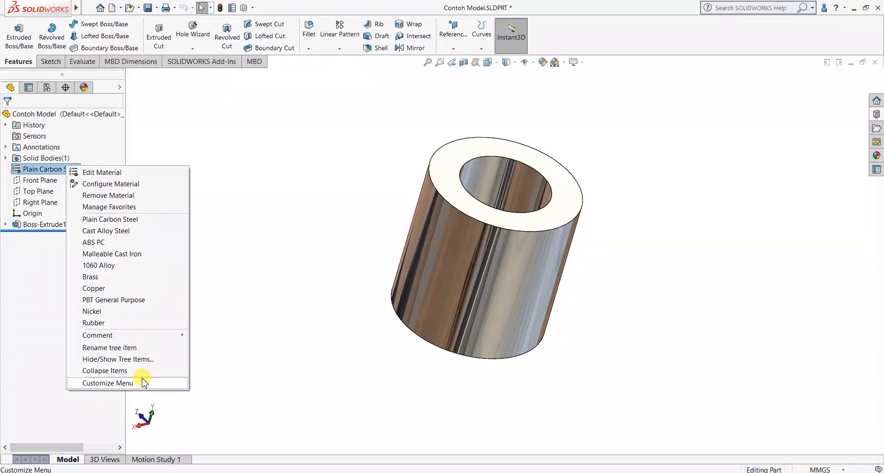
click(112, 235)
Step: Switch back to the Contoh Model drawing window
middle_drag(604, 309, 429, 306)
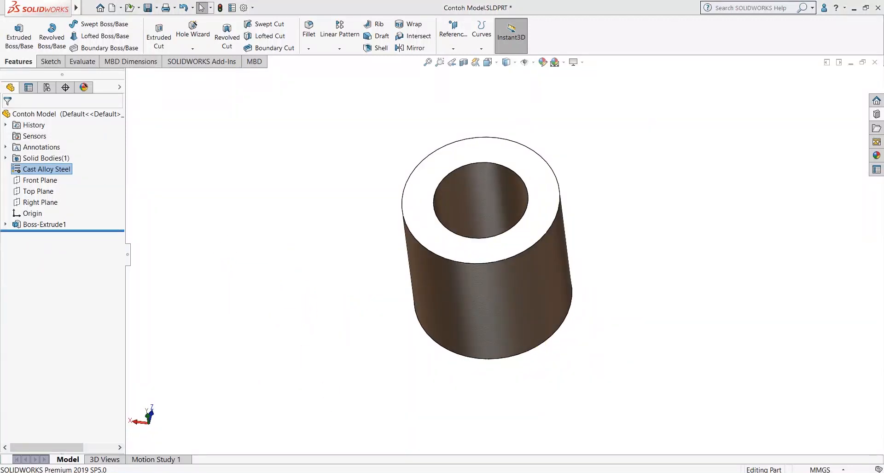
click(355, 472)
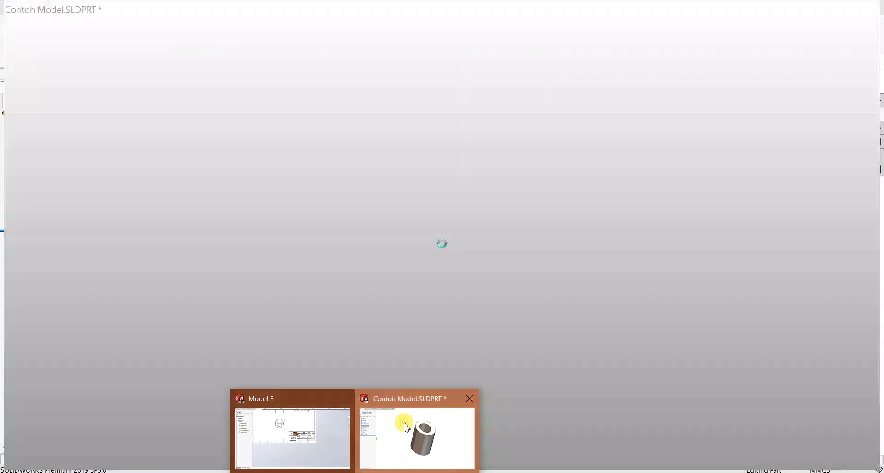
click(405, 427)
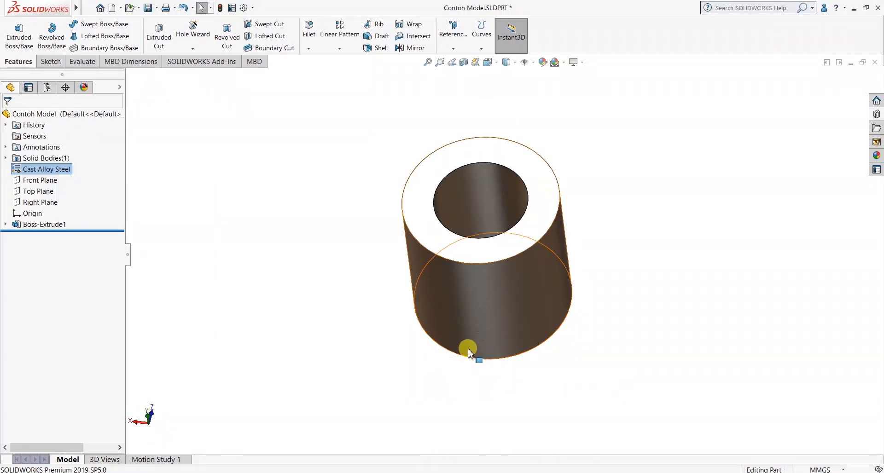
scroll(465, 356, up, 3)
click(354, 472)
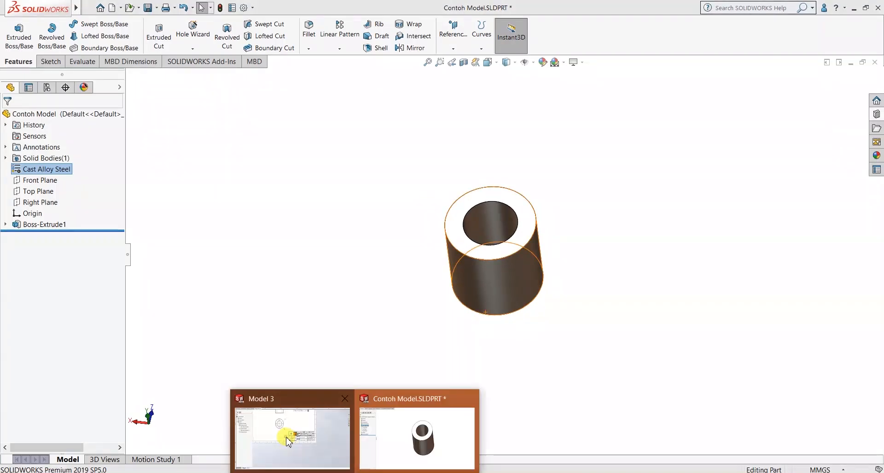
click(286, 430)
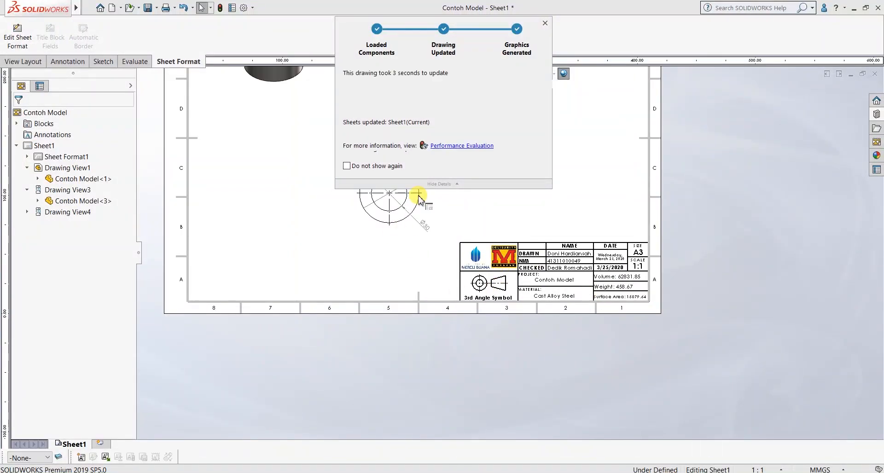
Step: Zoom in on the title block, now showing Cast Alloy Steel and Weight 458.67, with Drawn, NIM and Checked
scroll(551, 280, down, 5)
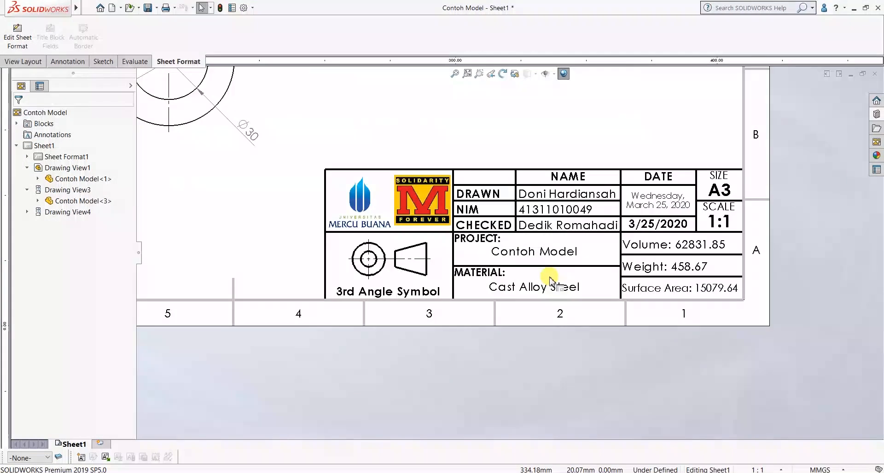
scroll(547, 278, down, 3)
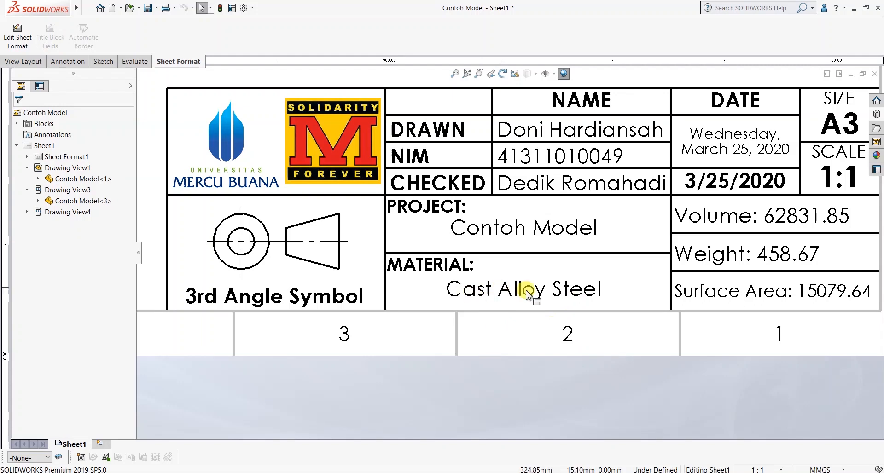
scroll(465, 263, up, 3)
scroll(447, 313, down, 2)
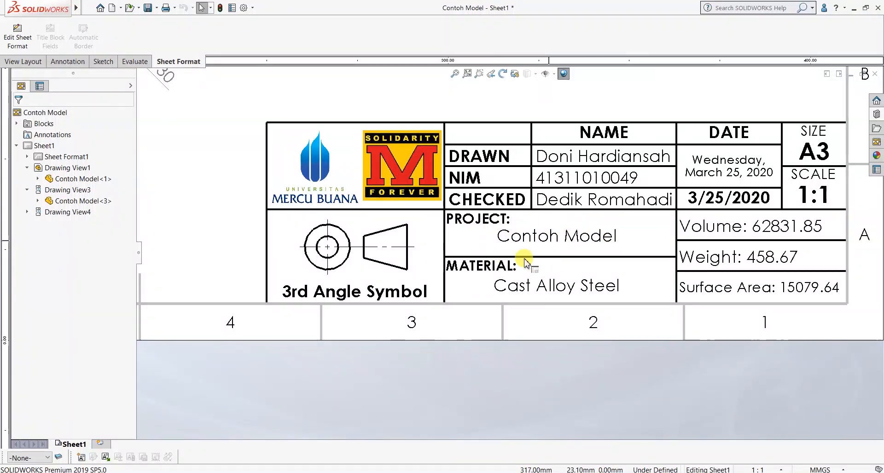
scroll(598, 267, down, 2)
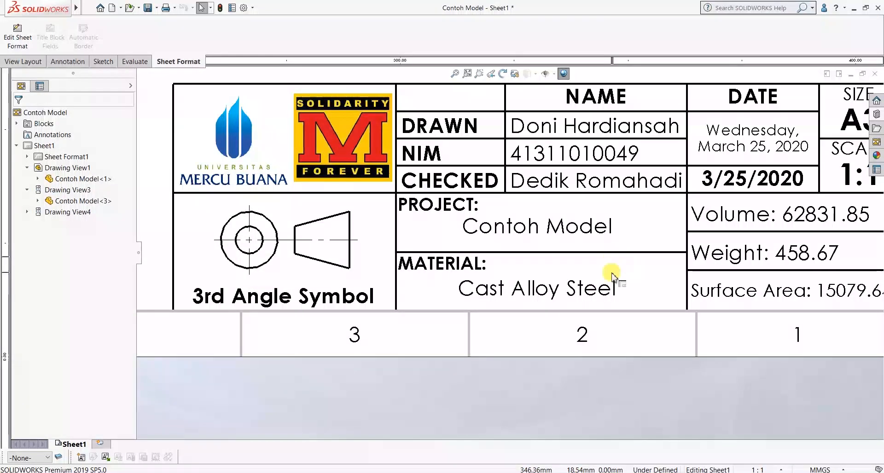
scroll(558, 281, up, 1)
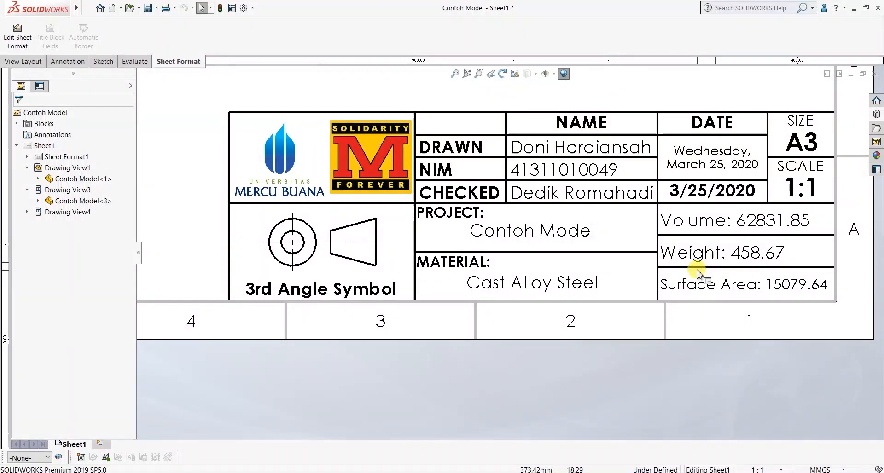
scroll(677, 258, down, 2)
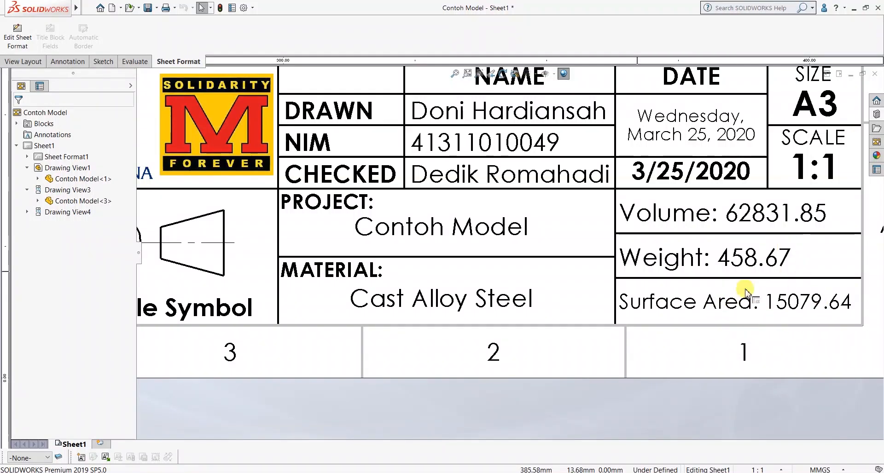
scroll(645, 221, up, 1)
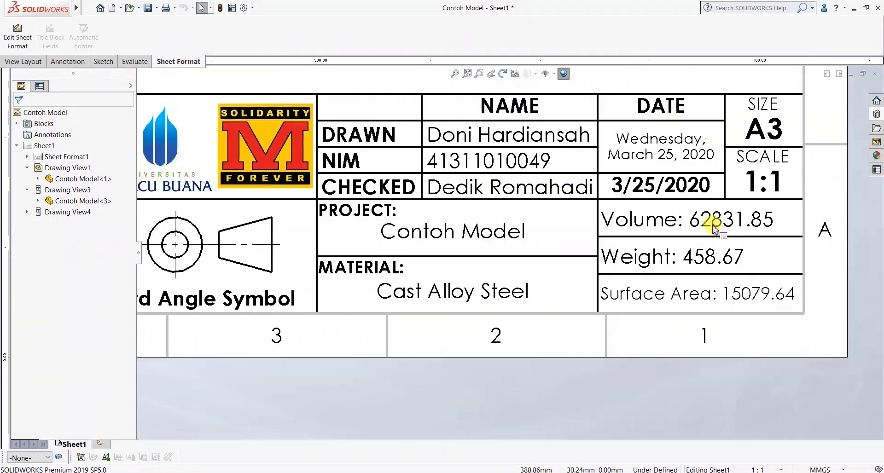
scroll(763, 168, down, 1)
scroll(763, 167, up, 1)
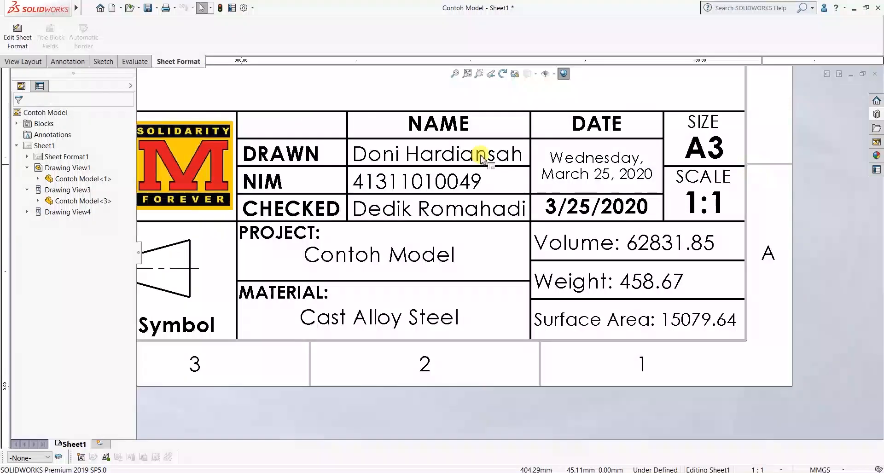
scroll(531, 234, up, 2)
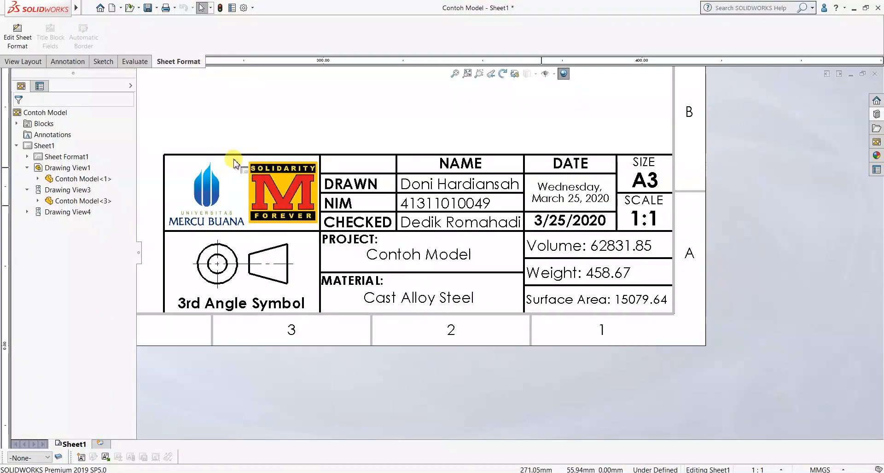
scroll(191, 125, down, 1)
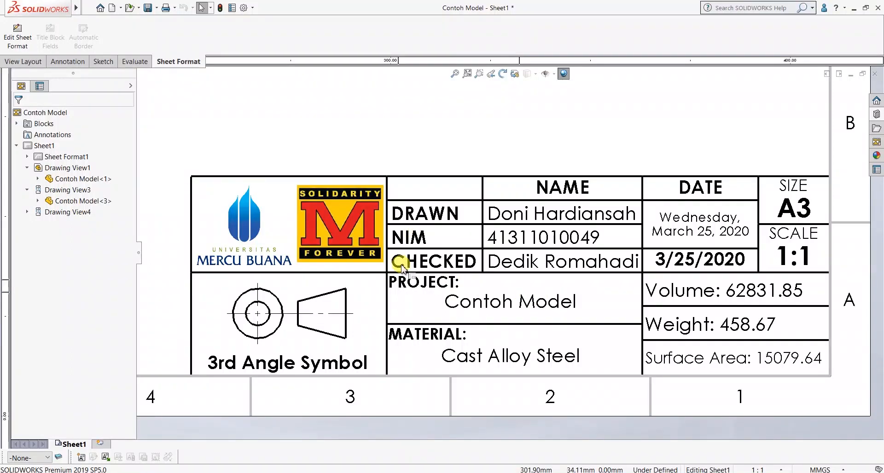
scroll(442, 292, up, 1)
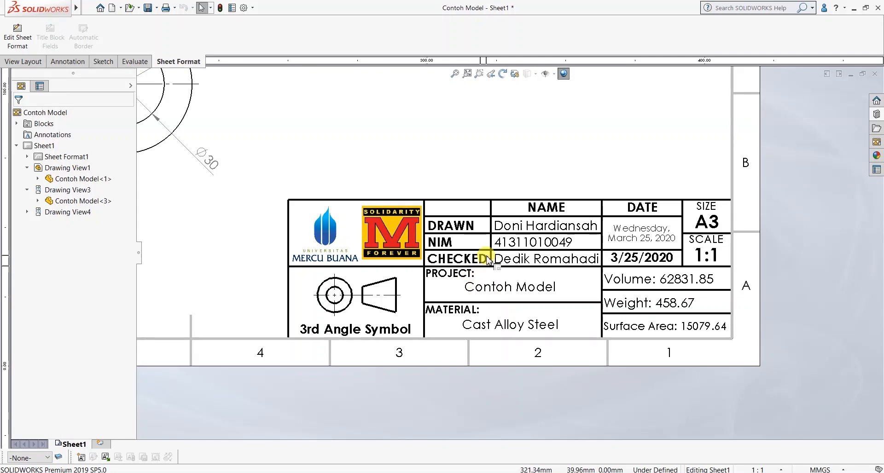
scroll(489, 260, down, 2)
scroll(460, 281, up, 2)
scroll(474, 269, down, 1)
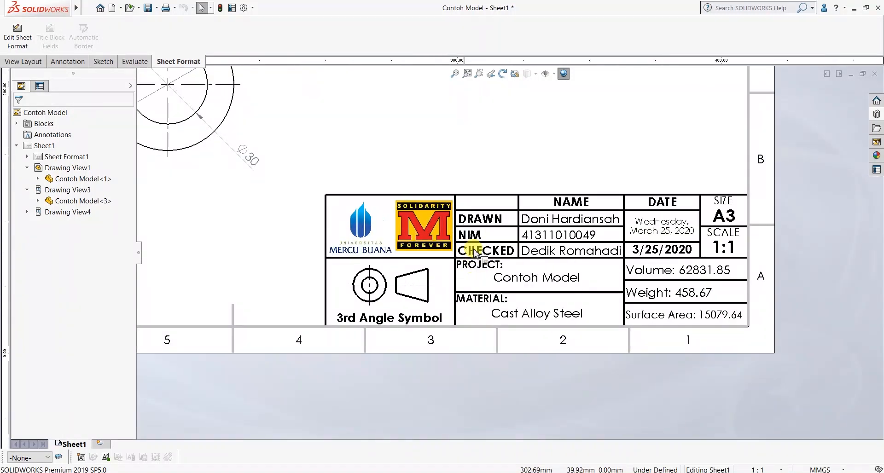
scroll(477, 253, down, 1)
scroll(501, 271, down, 1)
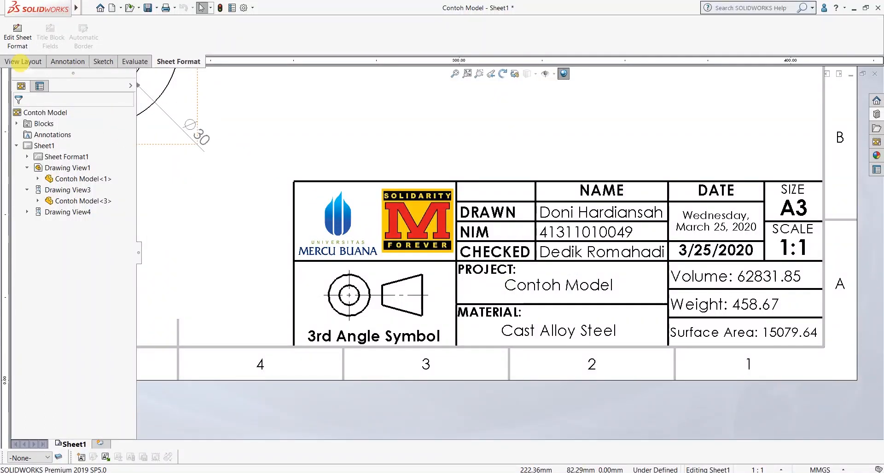
Step: Enter sheet format editing to inspect which property the NIM field links to, then exit it
click(17, 41)
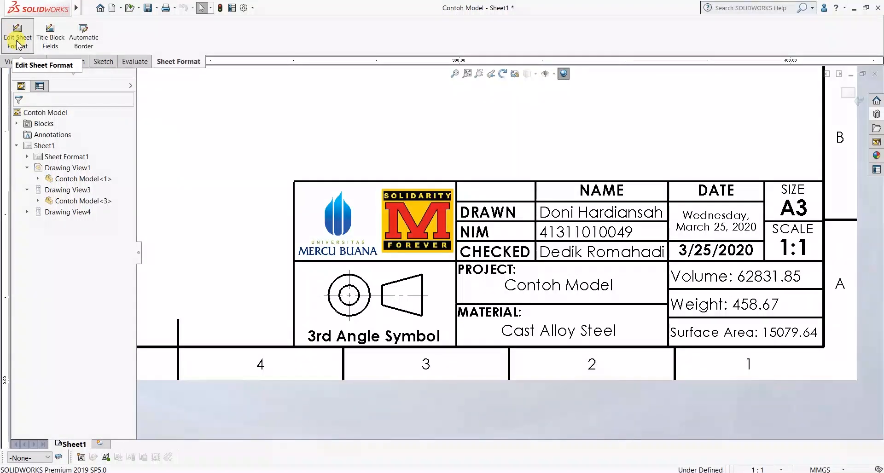
click(51, 41)
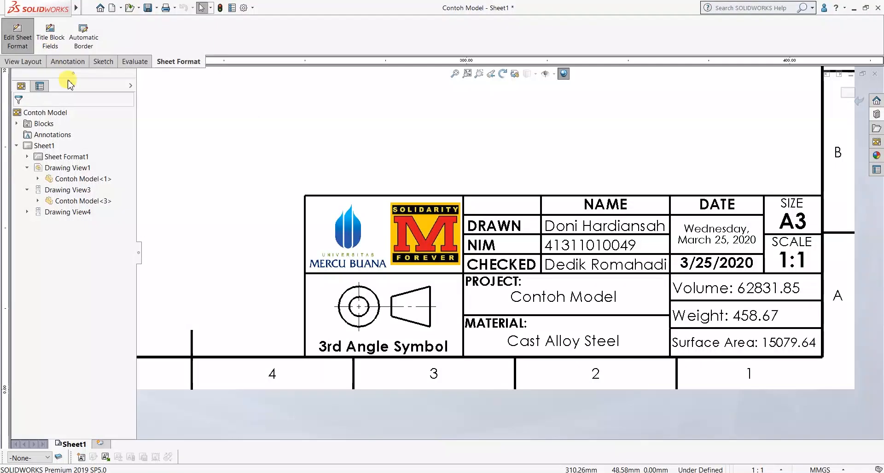
scroll(489, 250, down, 2)
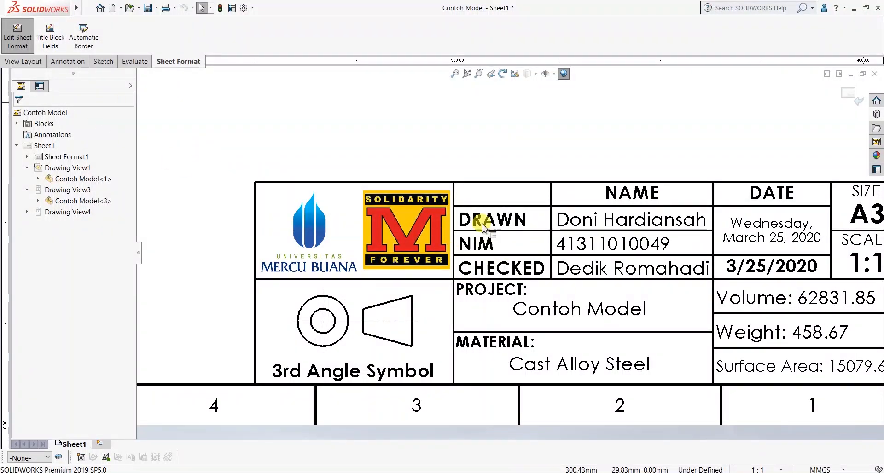
scroll(511, 309, up, 1)
scroll(488, 246, down, 2)
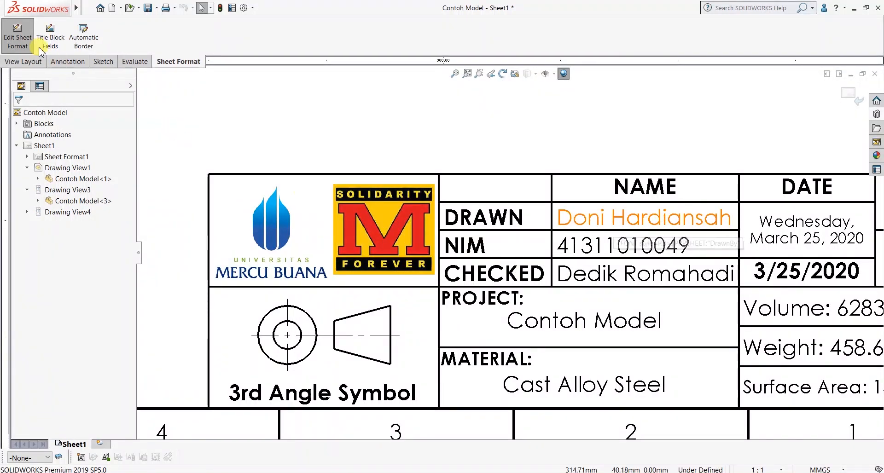
click(17, 37)
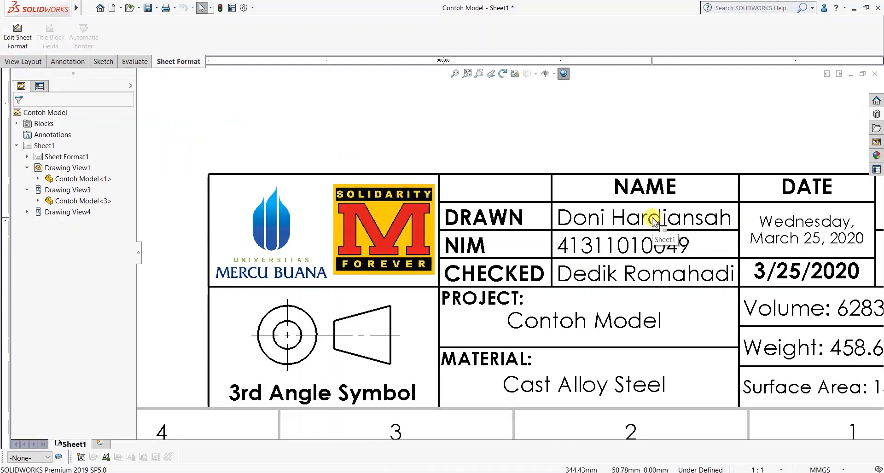
Step: Return to sheet format editing and open the Drawn name note for text editing, then close it
click(626, 221)
click(628, 245)
click(627, 272)
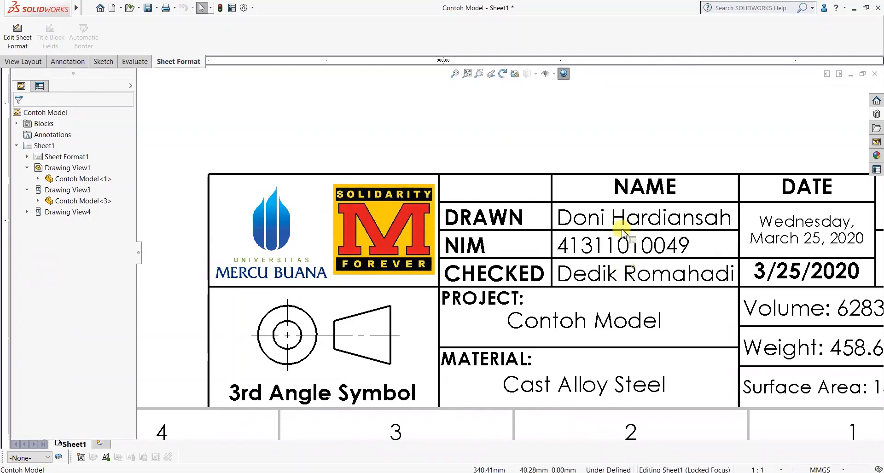
click(17, 39)
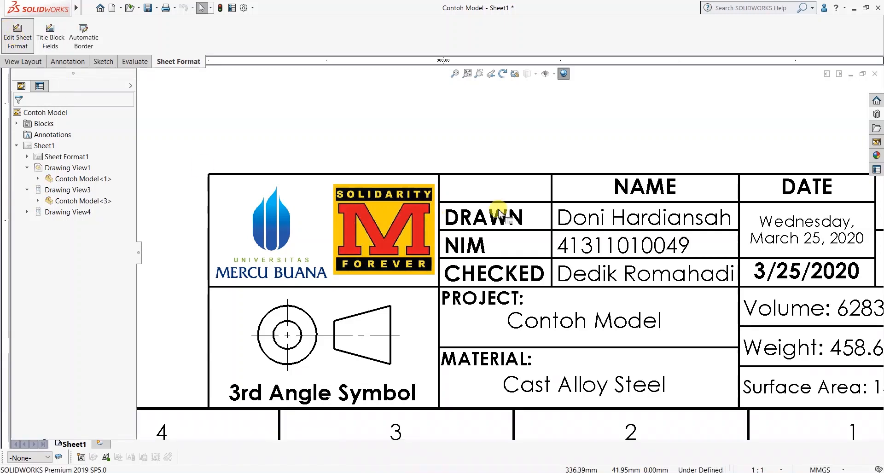
click(592, 214)
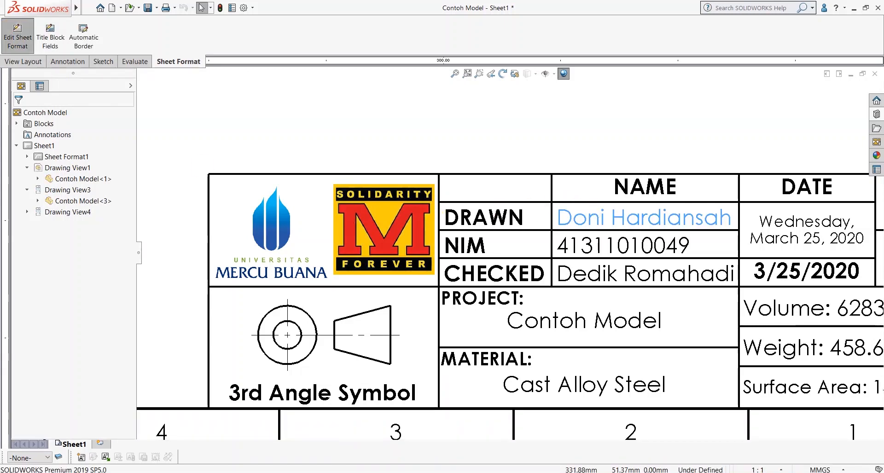
double_click(592, 215)
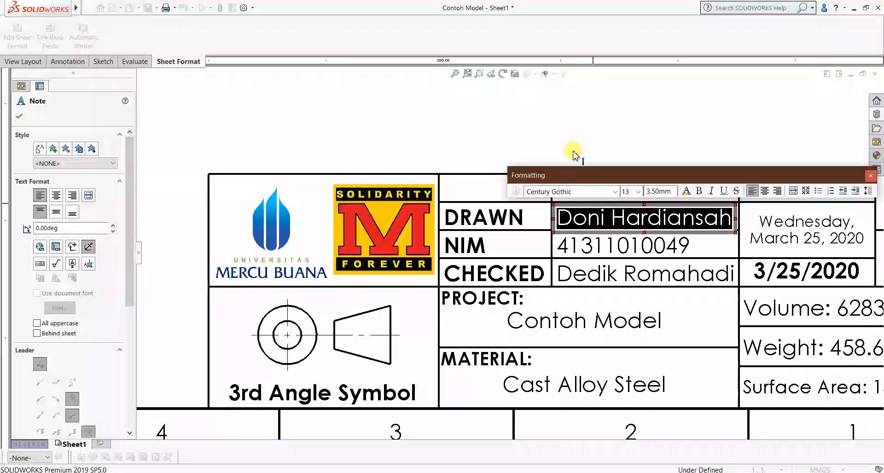
click(475, 116)
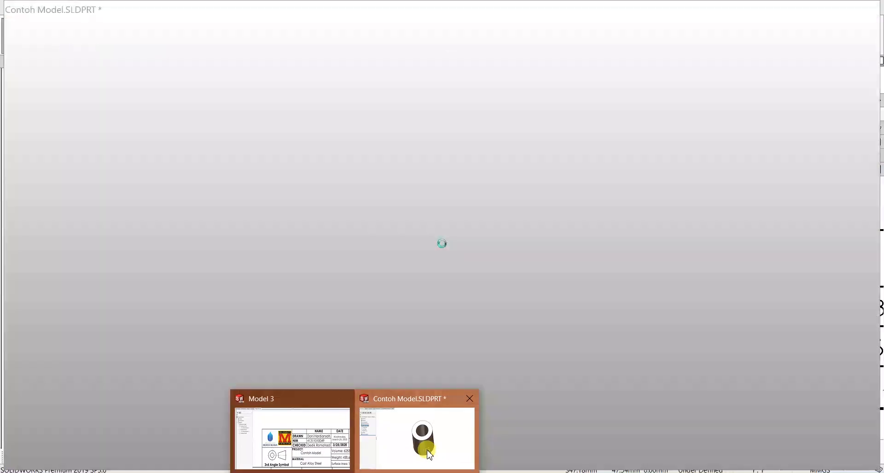
click(438, 433)
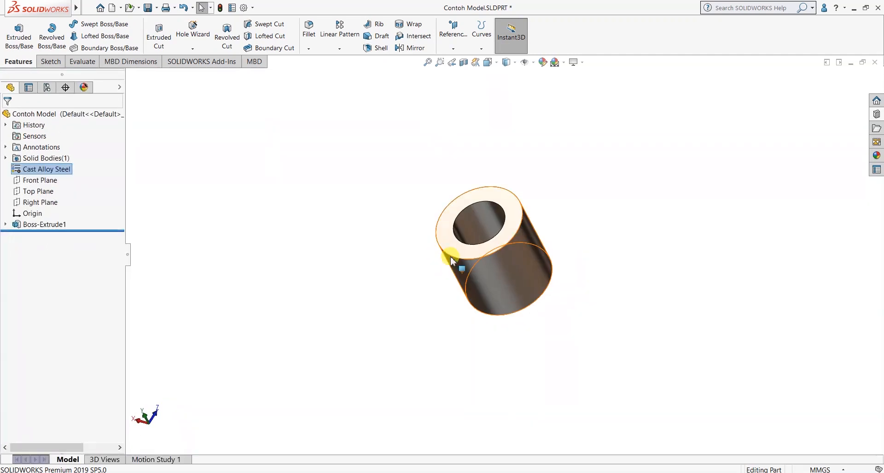
click(234, 10)
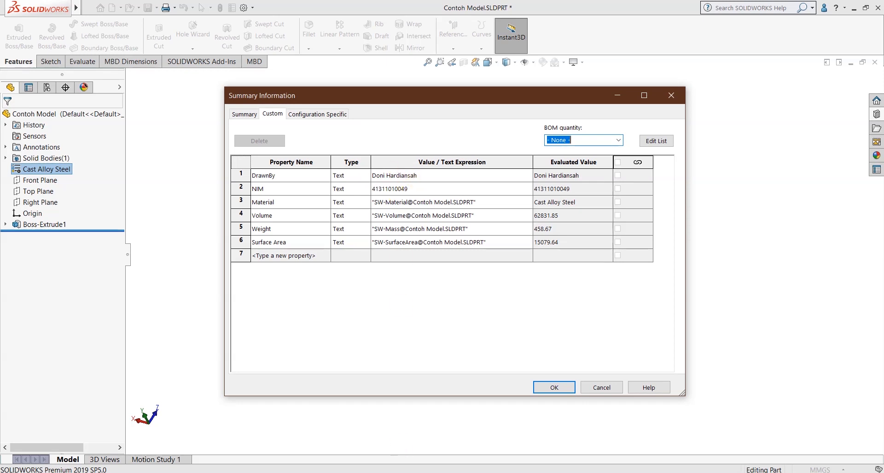
click(357, 472)
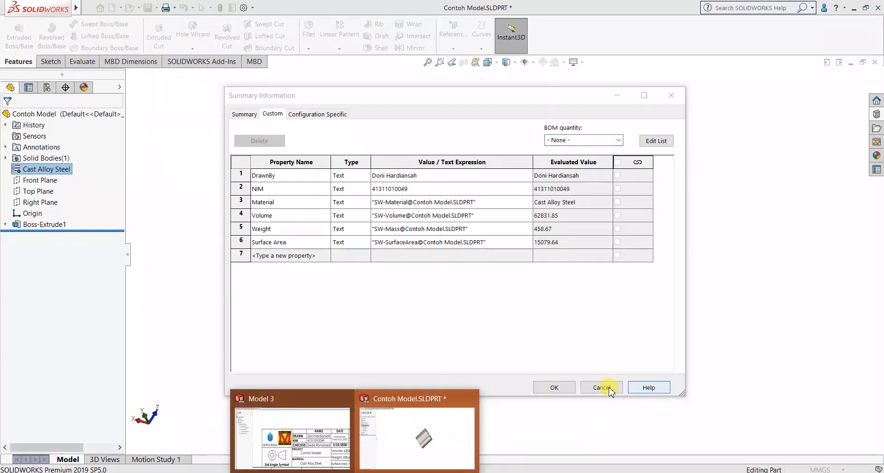
click(606, 388)
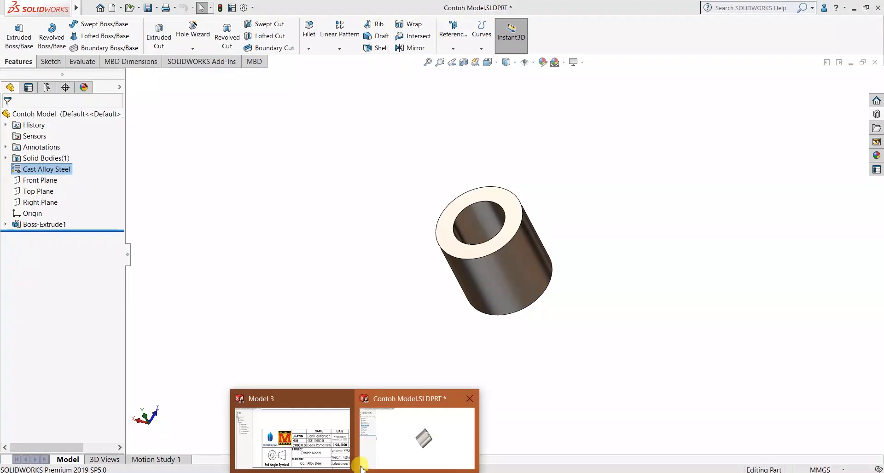
click(339, 453)
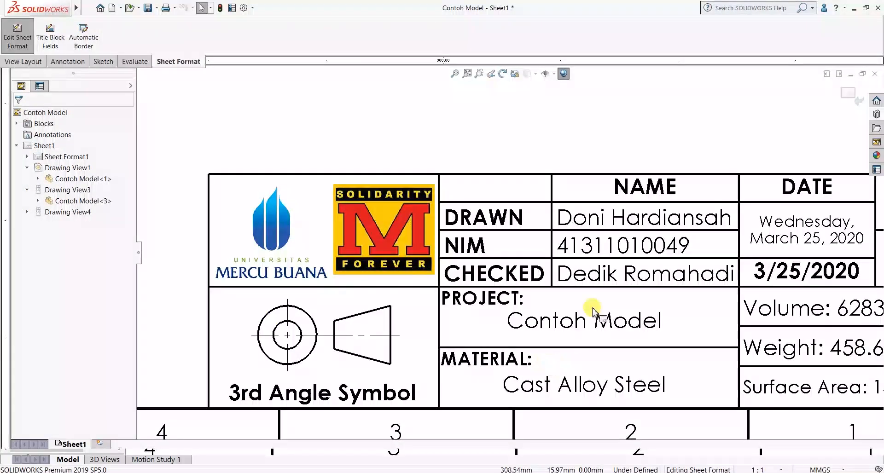
click(622, 223)
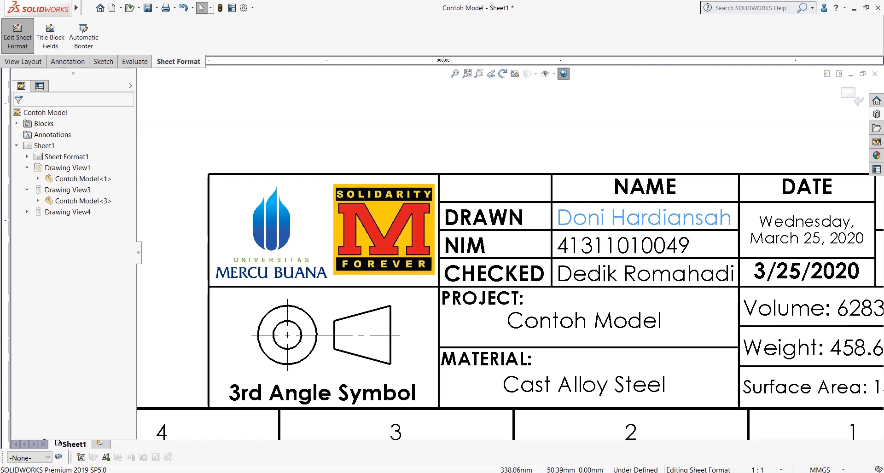
double_click(622, 221)
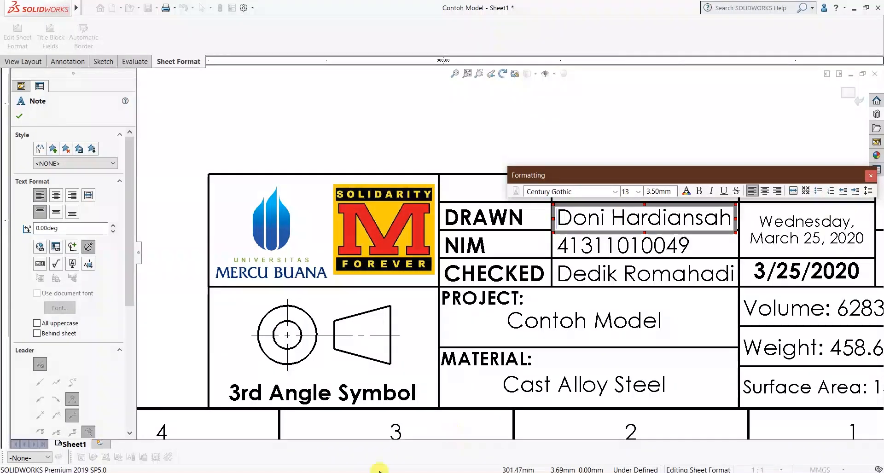
mouse_move(388, 467)
click(419, 445)
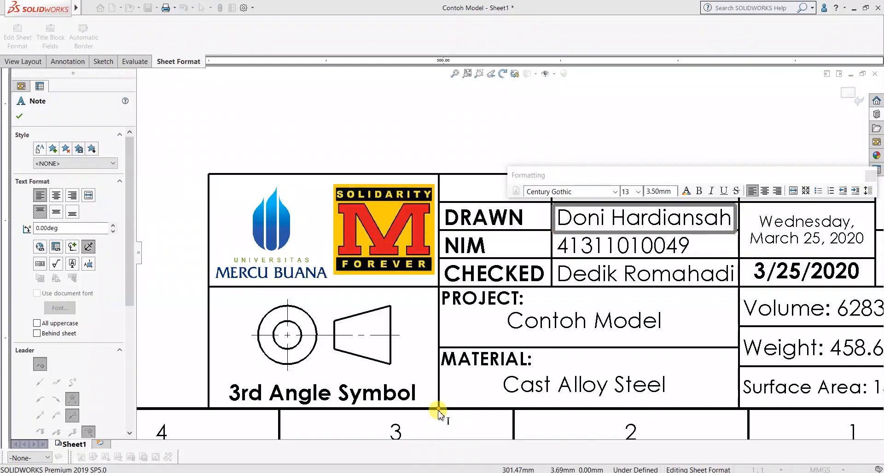
click(367, 148)
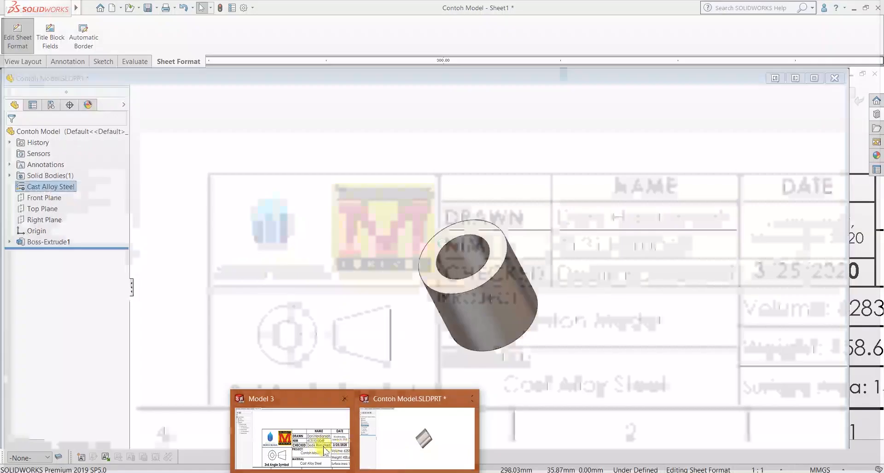
click(318, 449)
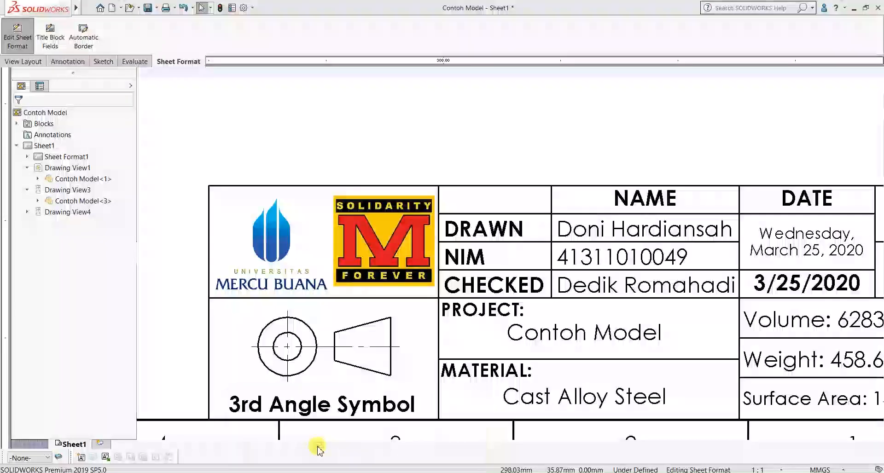
scroll(421, 371, up, 3)
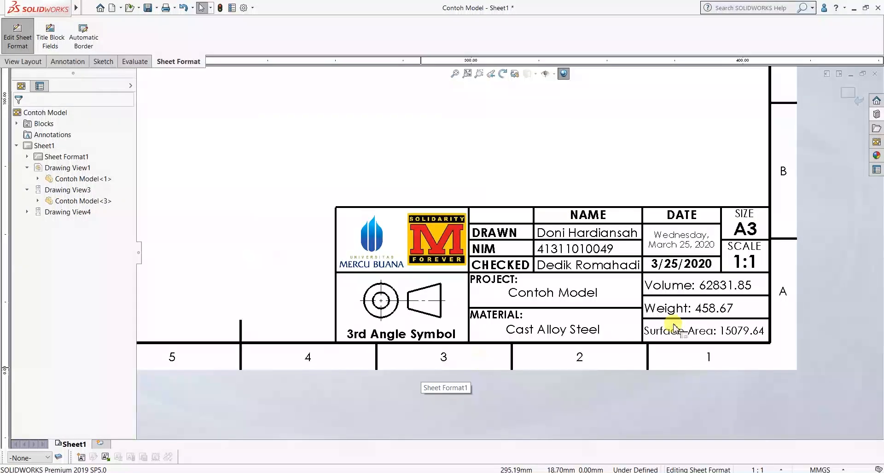
scroll(741, 216, down, 3)
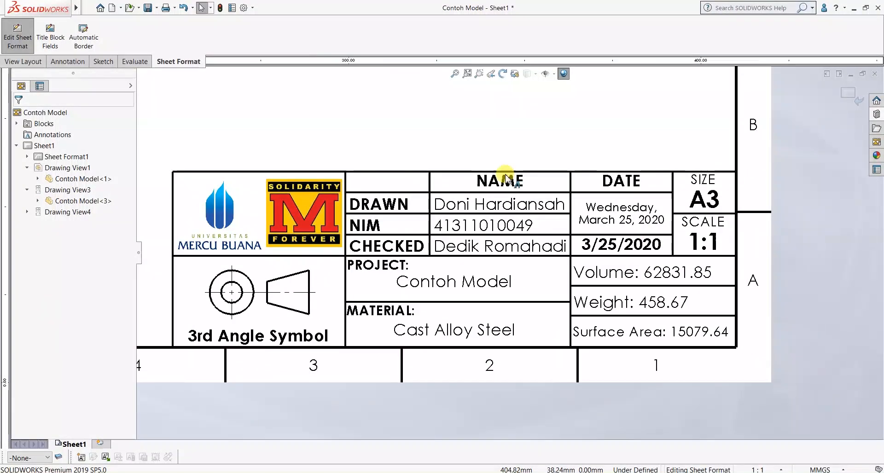
Step: Resize the Title Block Table region so its border encloses only the Name and Date cells
click(50, 45)
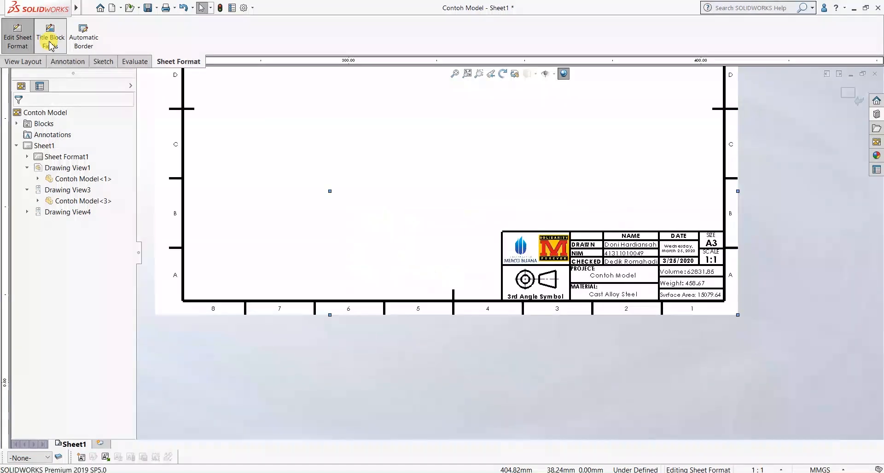
scroll(487, 259, down, 2)
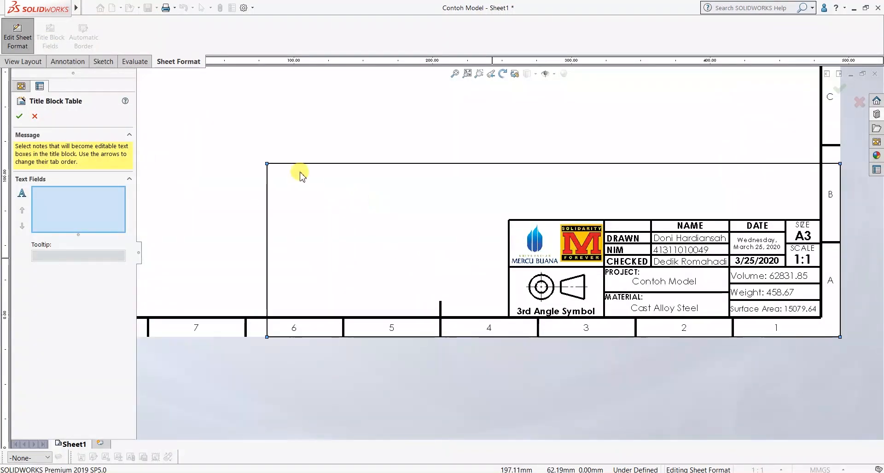
drag(305, 188, 599, 217)
scroll(717, 300, down, 4)
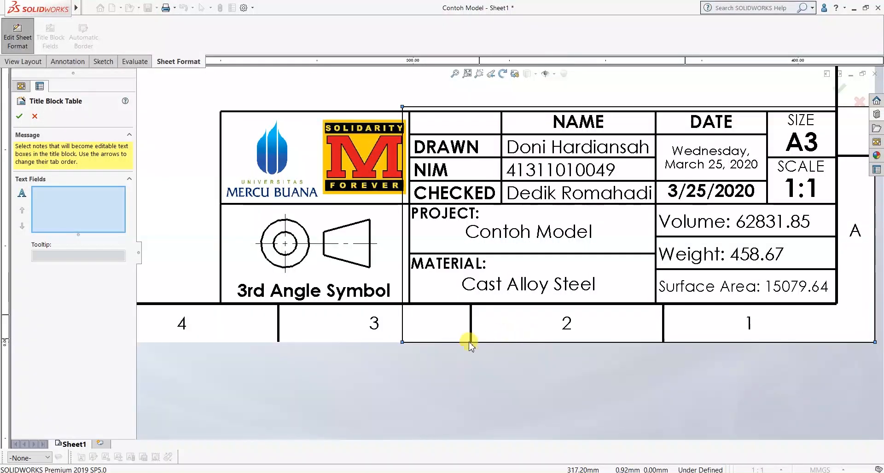
drag(402, 342, 405, 213)
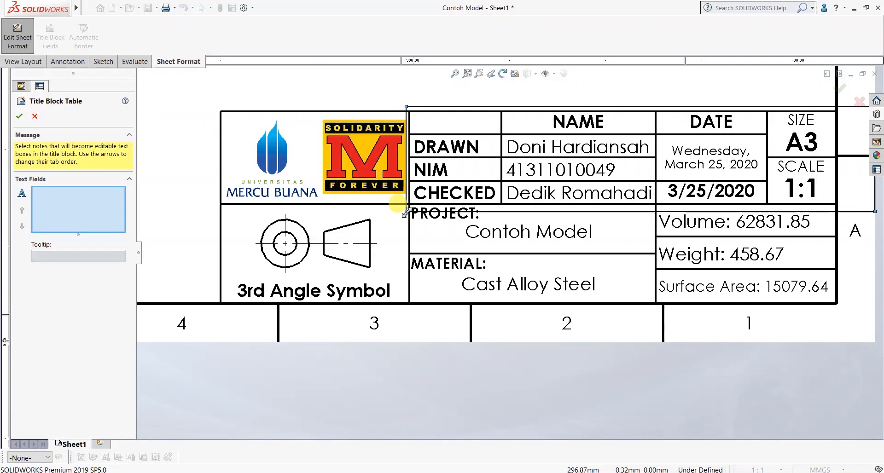
scroll(455, 267, up, 1)
scroll(760, 152, down, 1)
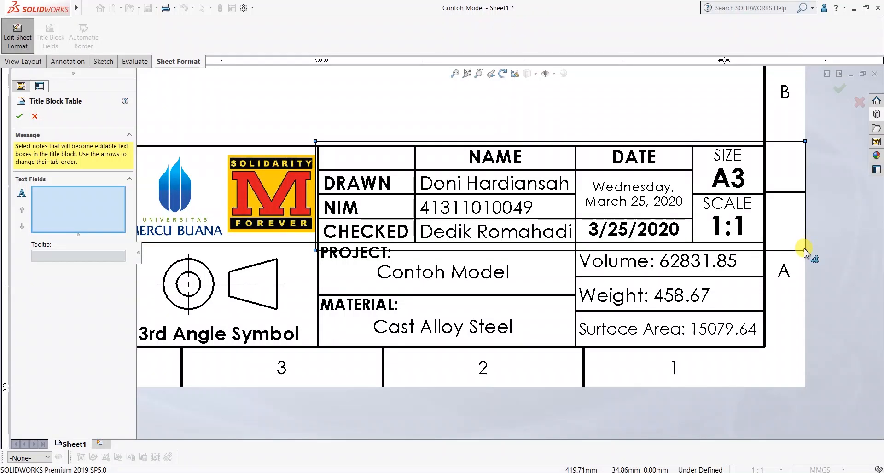
drag(805, 251, 697, 248)
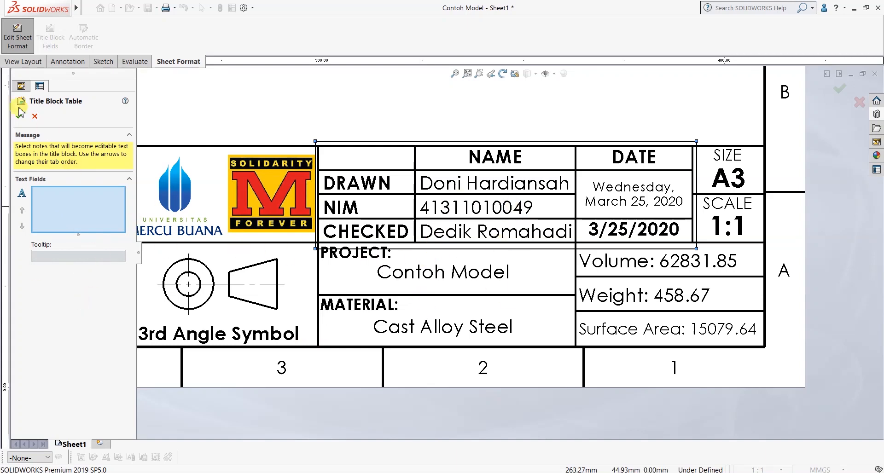
Step: Add the Drawn, NIM and Checked value notes as title block text fields and confirm the table
click(507, 187)
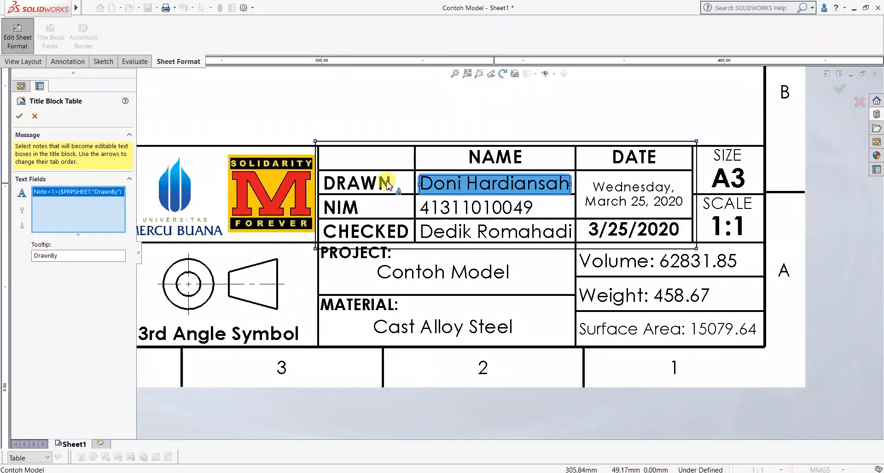
click(446, 211)
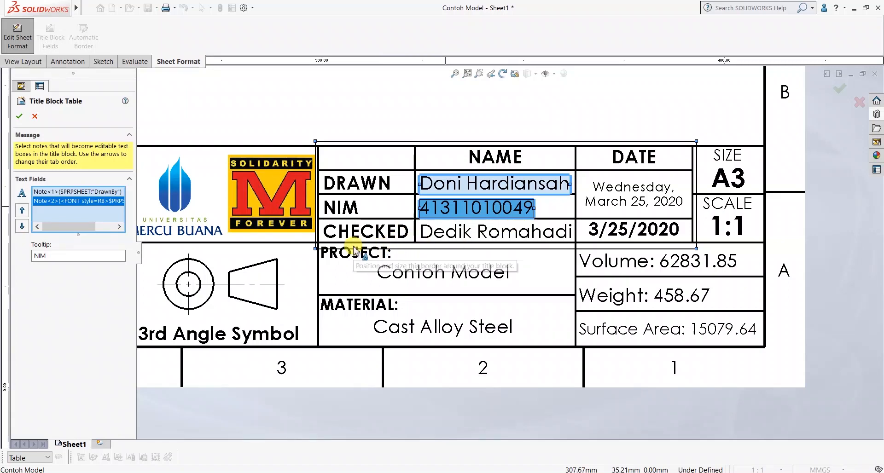
scroll(364, 240, down, 1)
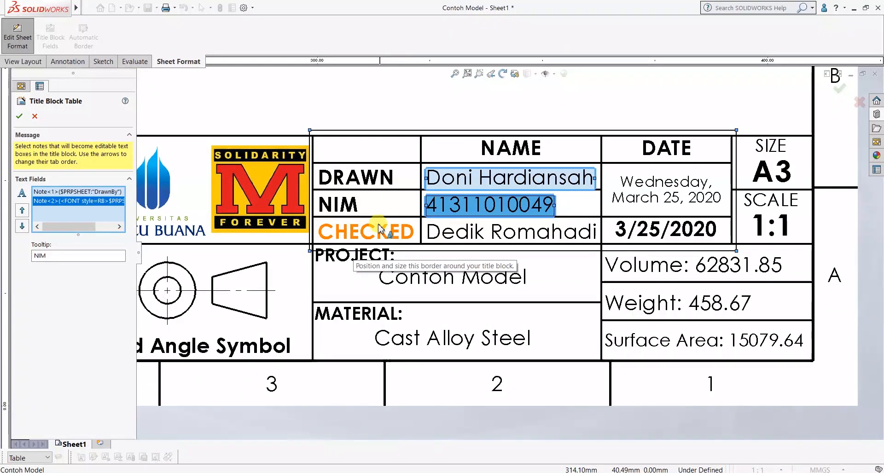
scroll(385, 254, down, 1)
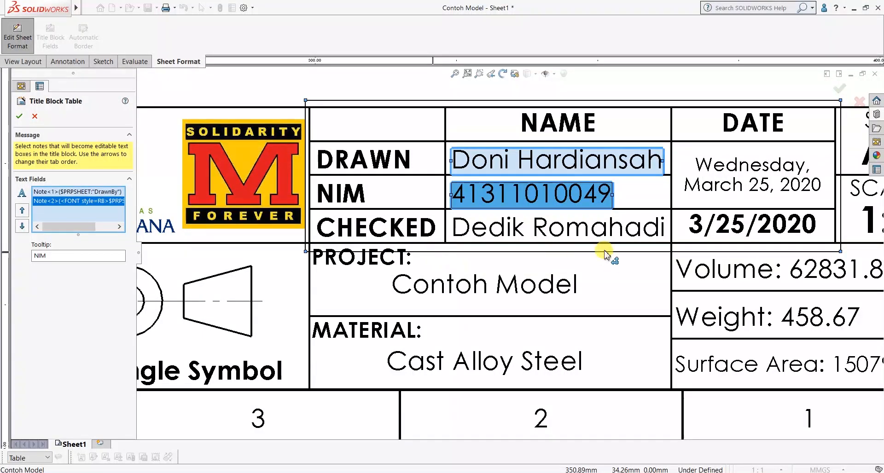
click(507, 236)
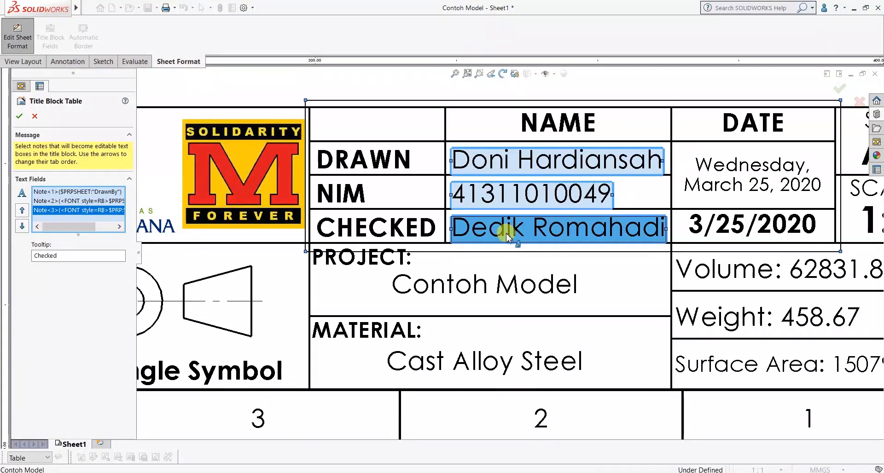
scroll(523, 282, down, 2)
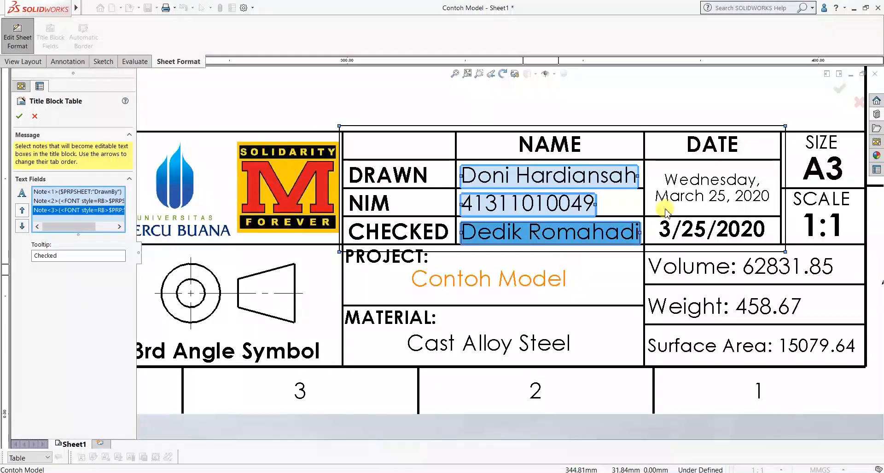
scroll(642, 223, up, 1)
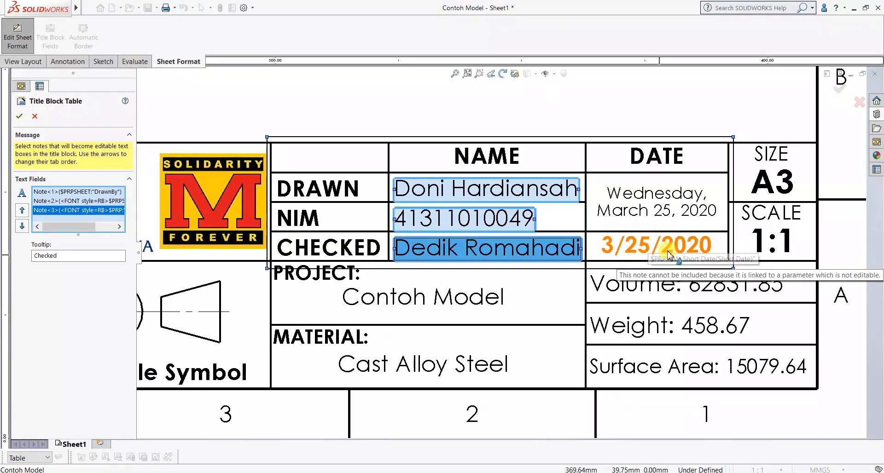
scroll(631, 261, up, 2)
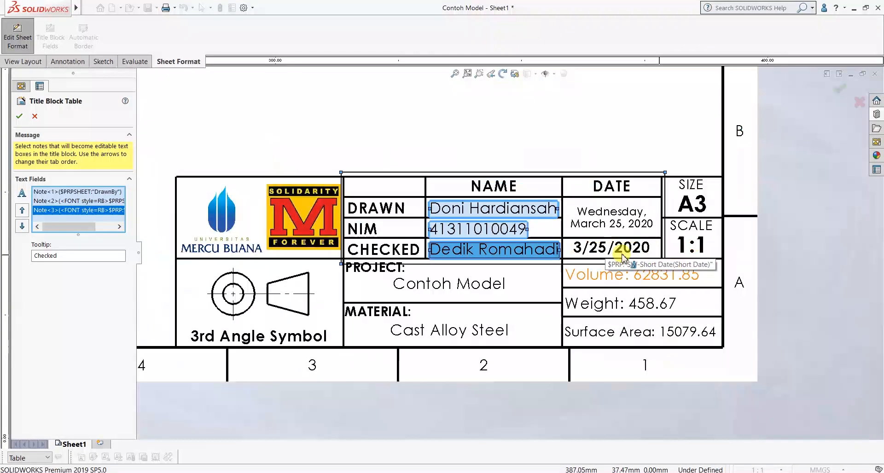
scroll(571, 177, down, 2)
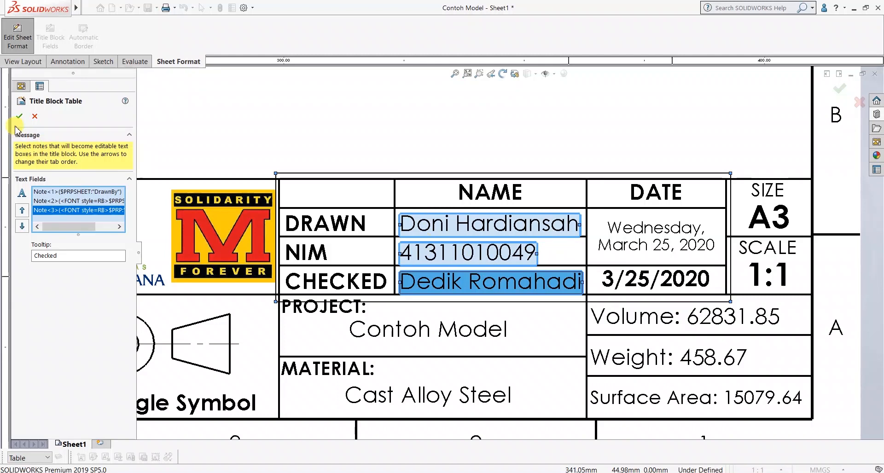
click(19, 117)
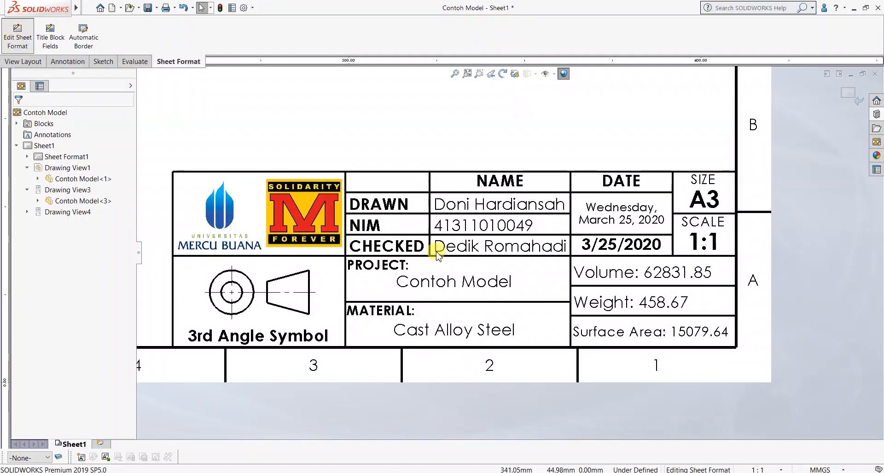
Step: Select the checked-date note and review the drawing's custom properties without changing them
click(615, 248)
click(617, 247)
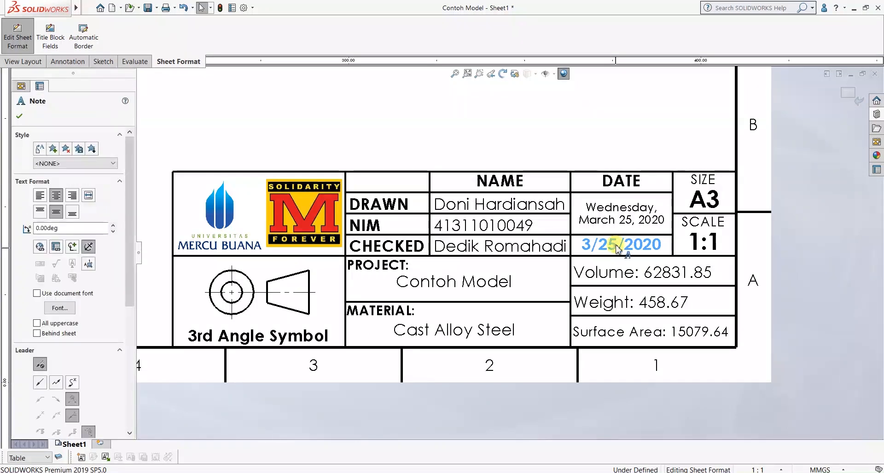
click(233, 10)
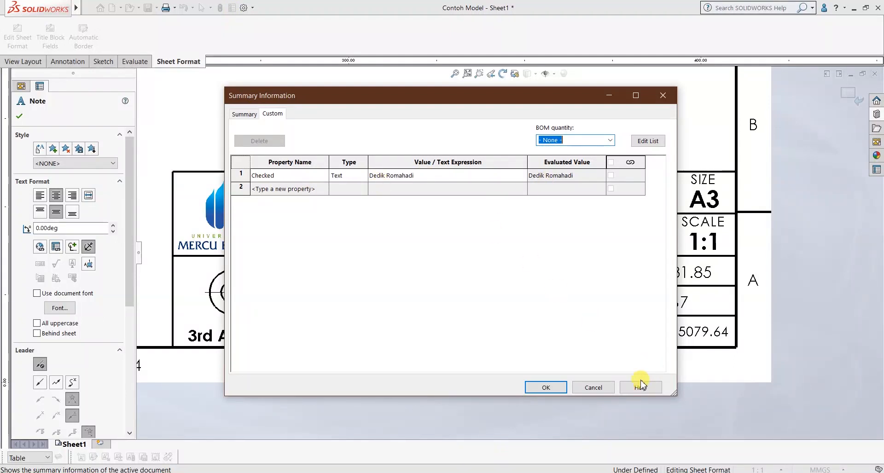
click(593, 388)
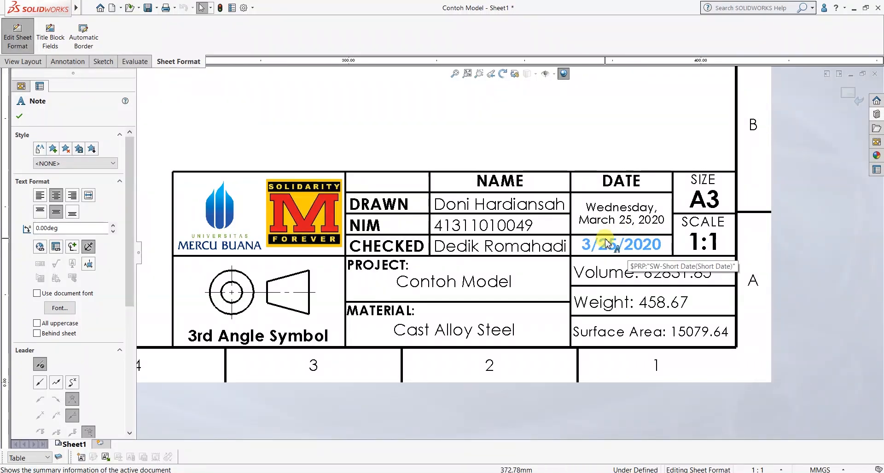
Step: Open the 3/25/2020 checked-date note for text editing
double_click(619, 248)
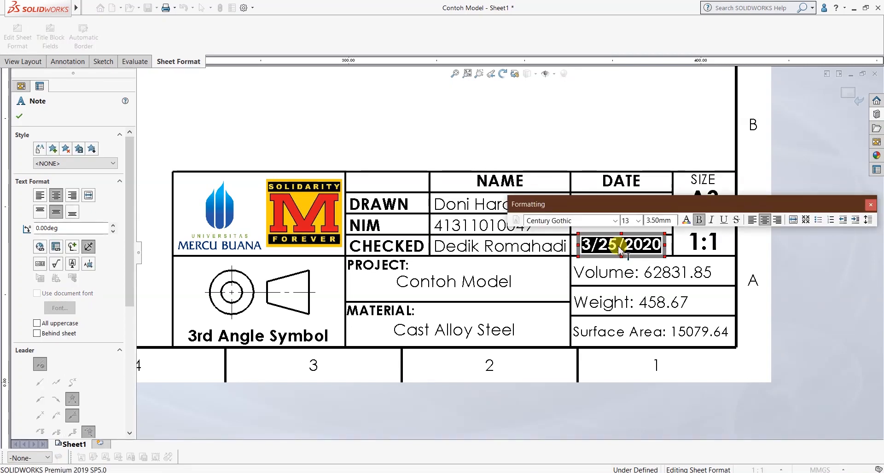
click(583, 159)
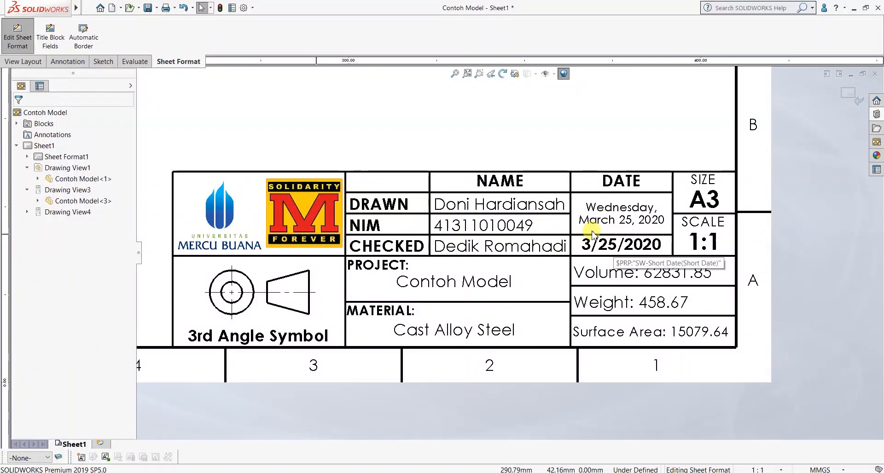
click(623, 248)
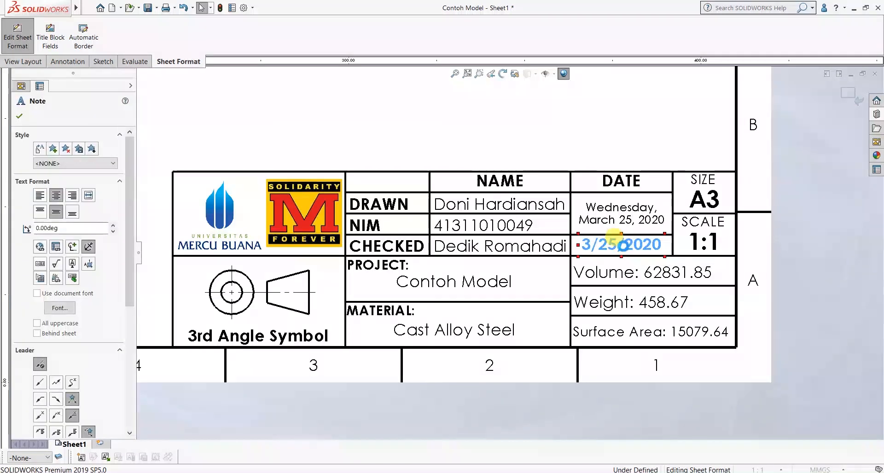
double_click(618, 243)
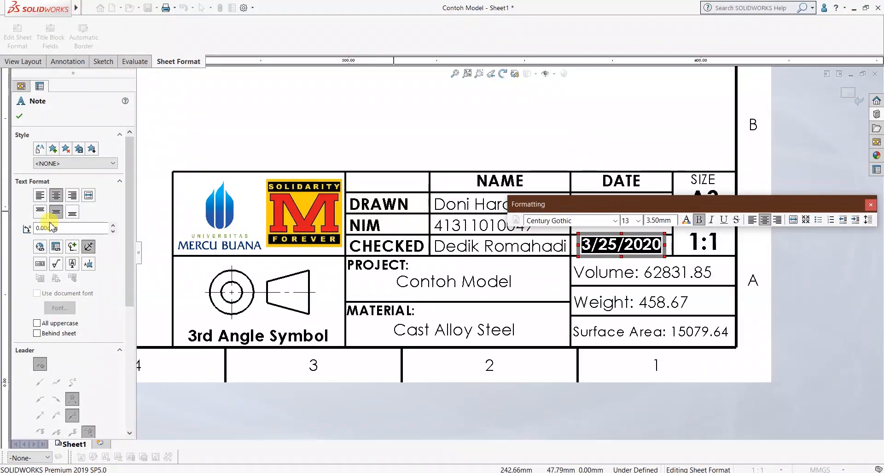
Step: Create a DateChecked custom property with value 25/3/2020 in the drawing's file properties
click(55, 246)
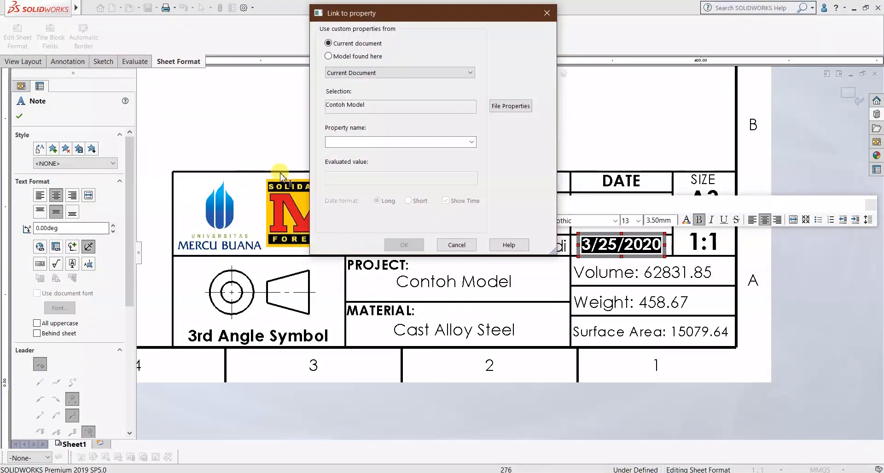
click(505, 108)
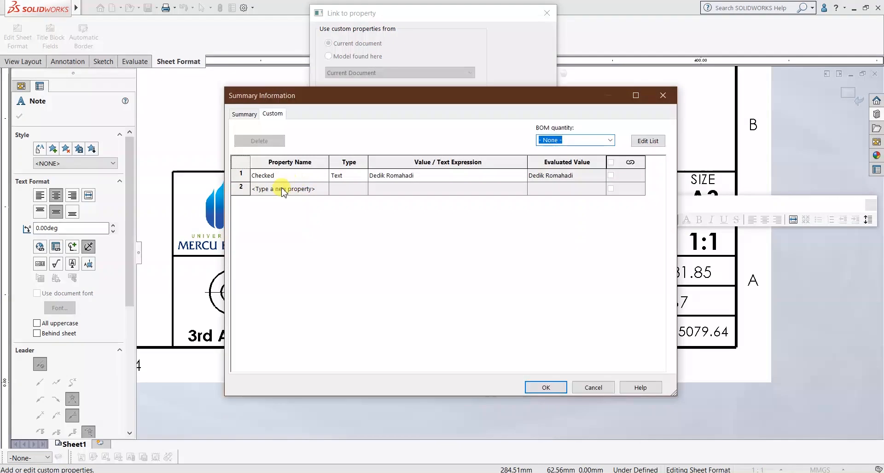
click(281, 189)
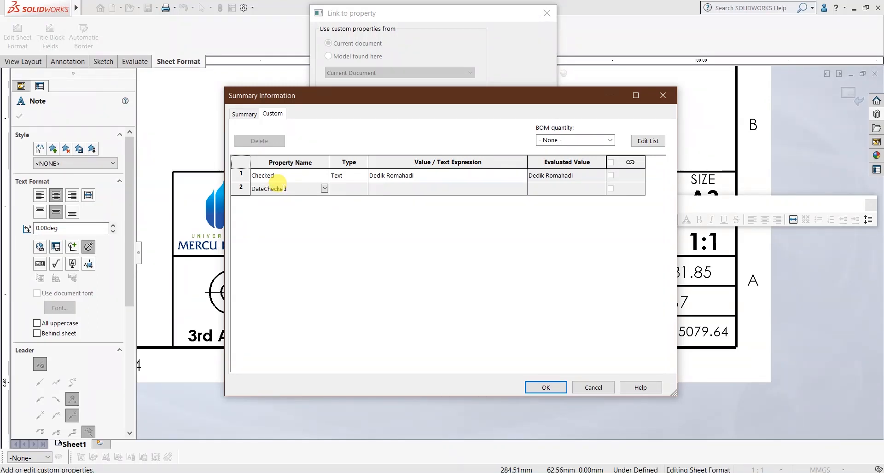
click(391, 188)
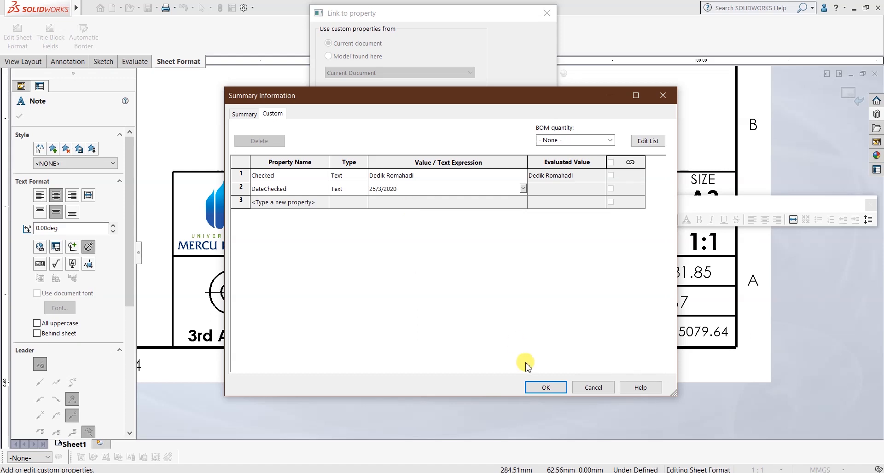
click(545, 389)
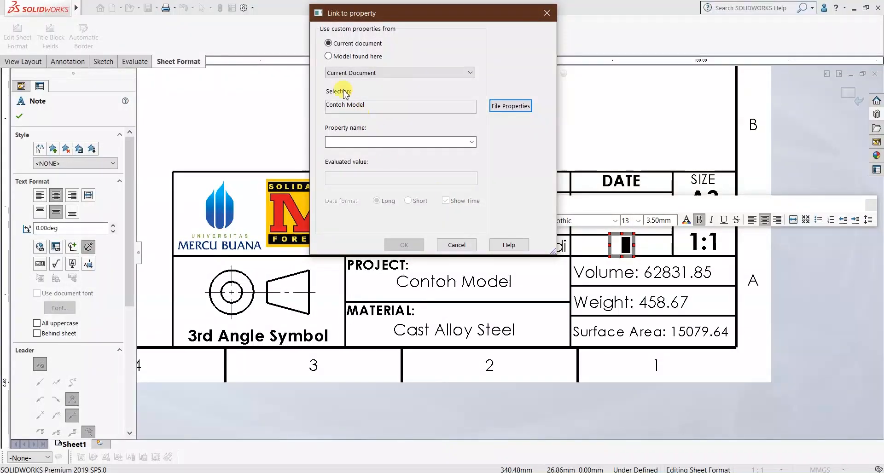
Step: Link the date note to the DateChecked property so it reads 25/3/2020, then exit the note
click(329, 56)
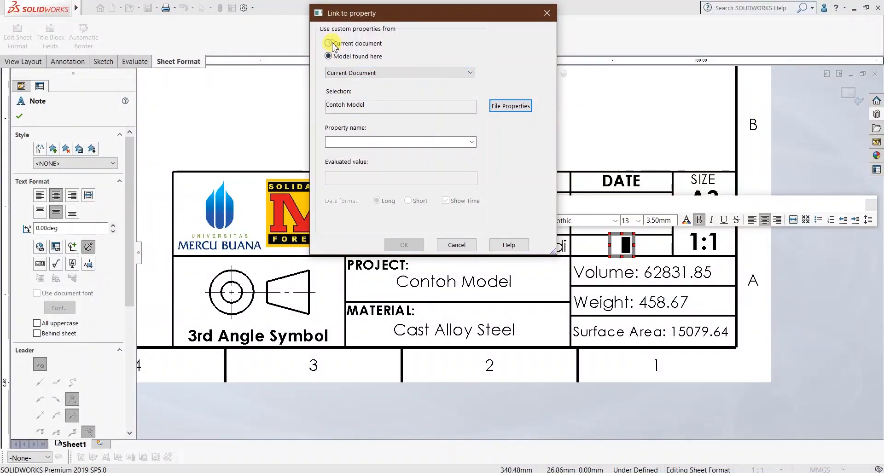
click(471, 142)
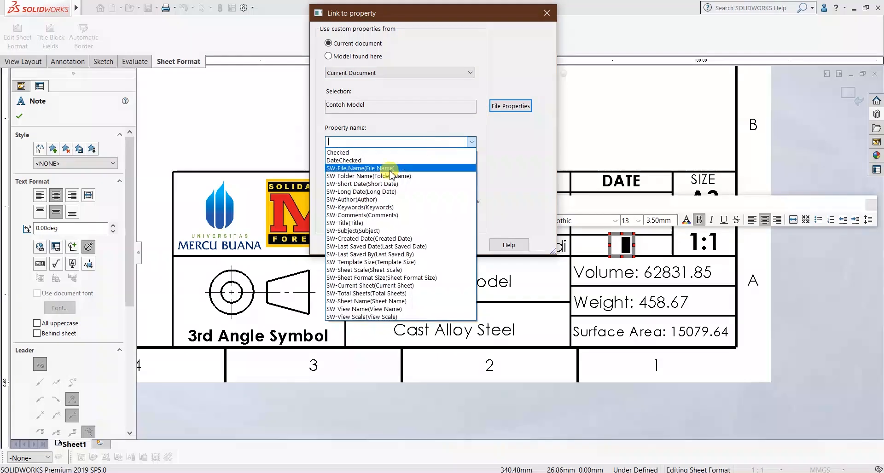
click(350, 160)
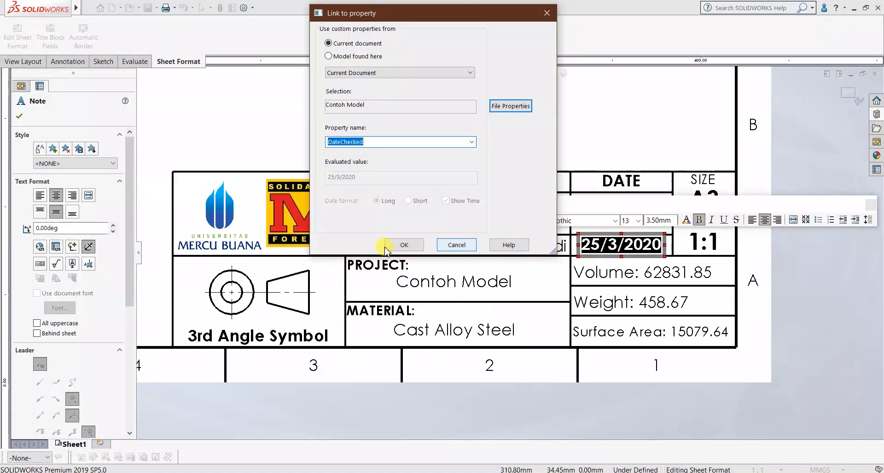
click(401, 244)
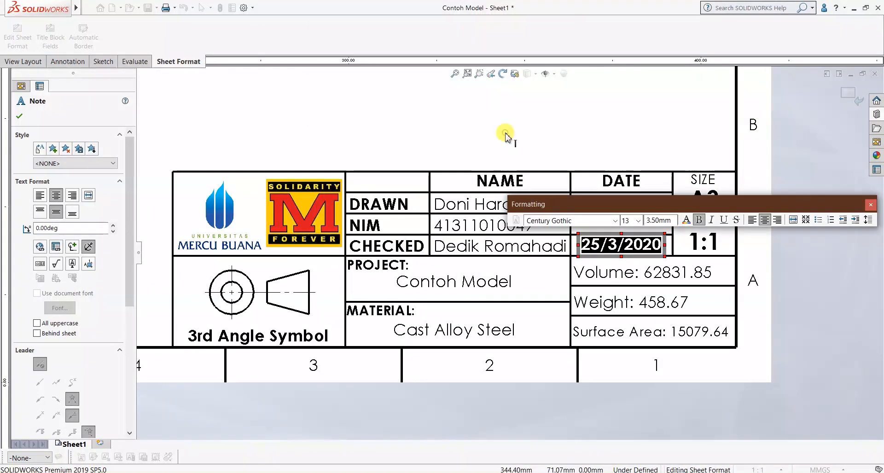
click(555, 145)
click(869, 205)
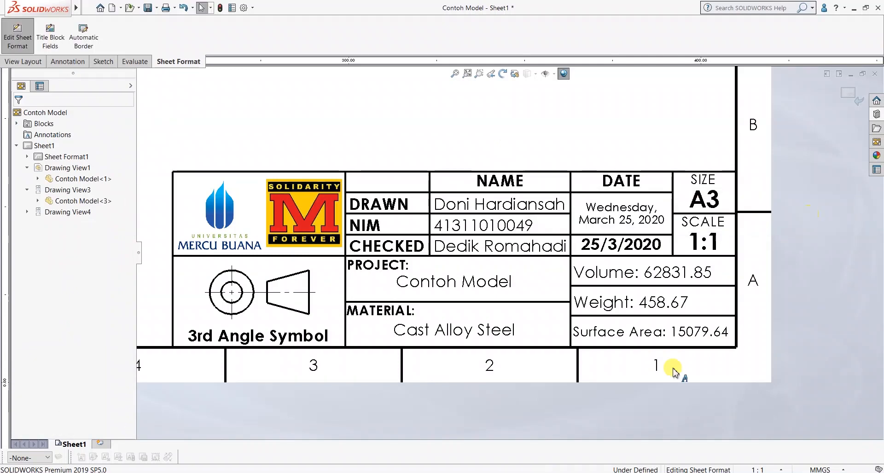
Step: Remove the bold from the 25/3/2020 checked-date note so it is regular weight
click(621, 244)
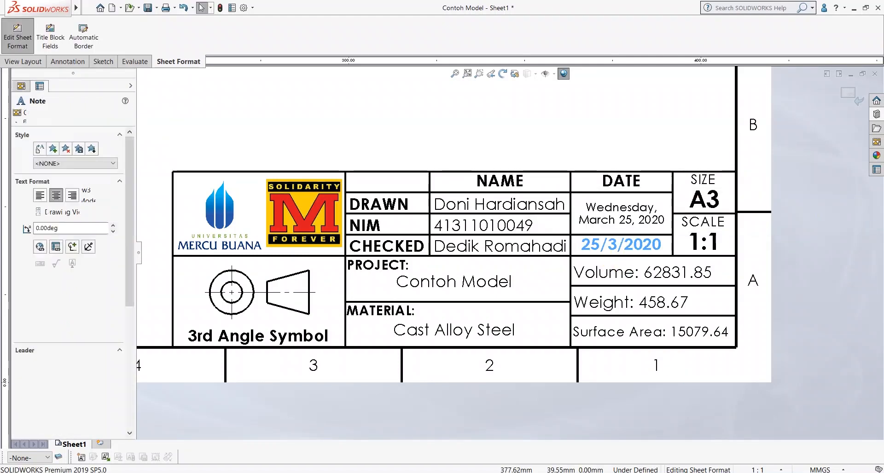
double_click(621, 245)
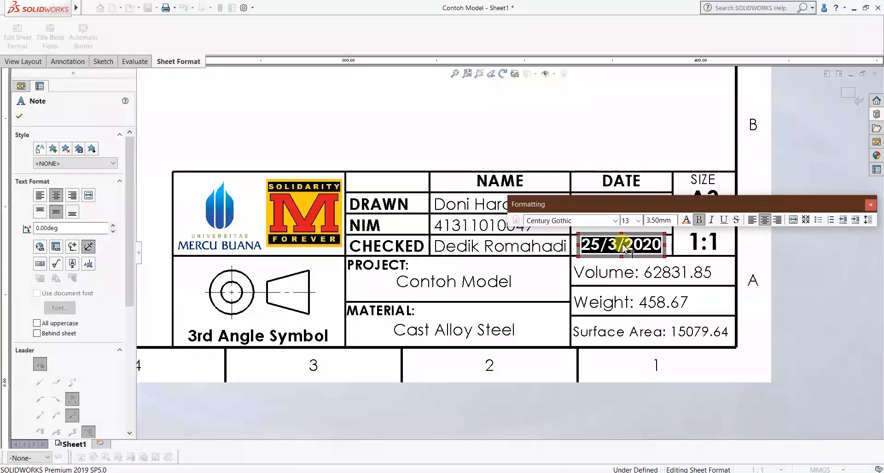
click(699, 220)
click(569, 139)
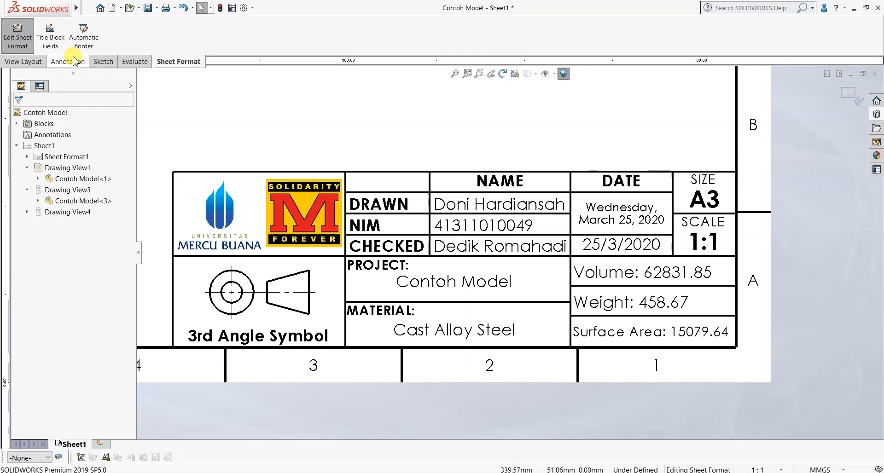
Step: Add the date note as a fourth editable title block field with tooltip DateChecked
click(50, 36)
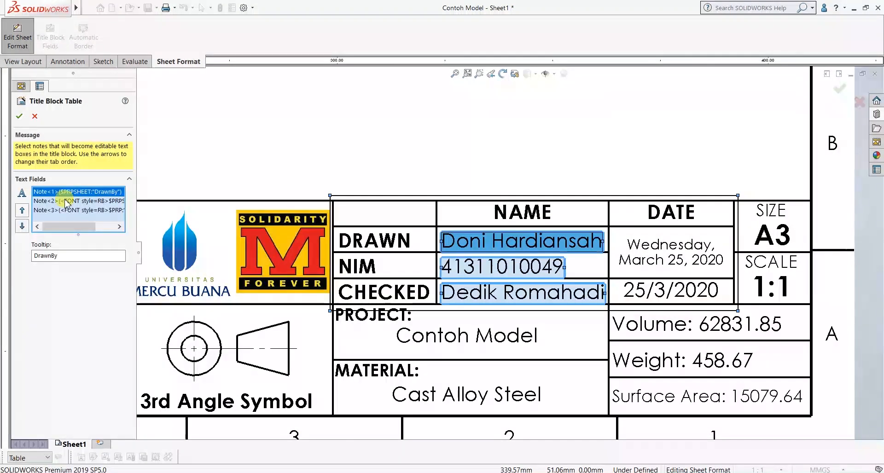
click(678, 294)
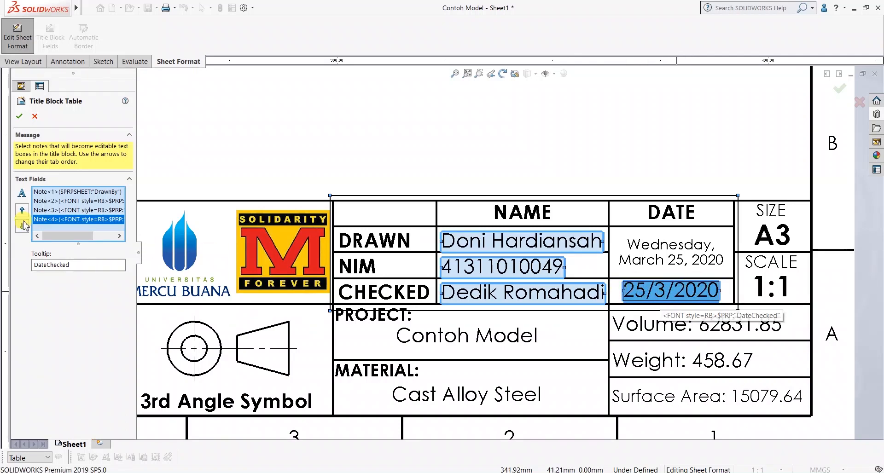
click(23, 118)
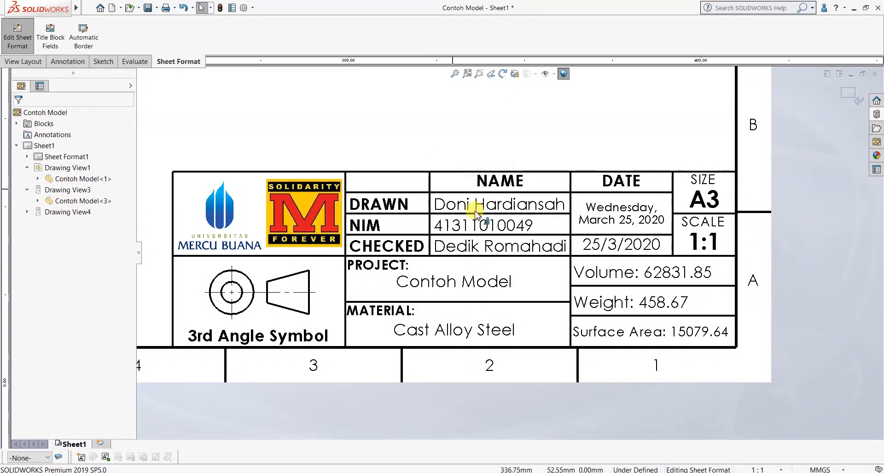
Step: Exit sheet format editing and return to the drawing sheet
scroll(421, 205, down, 2)
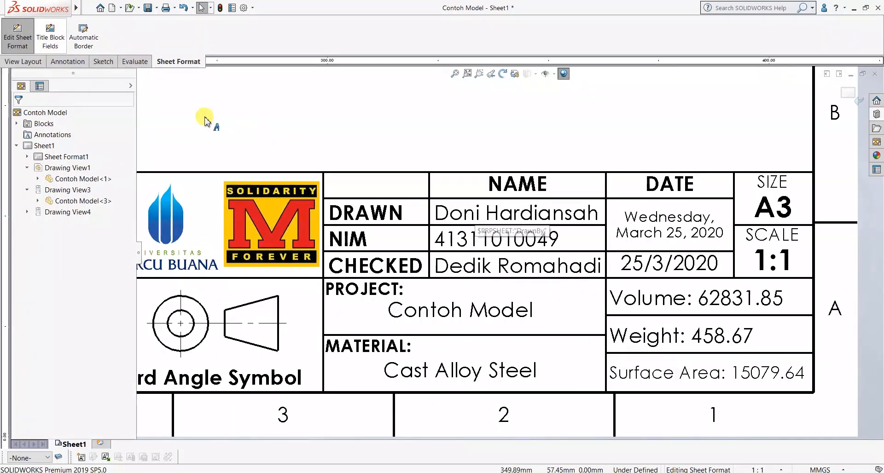
click(18, 37)
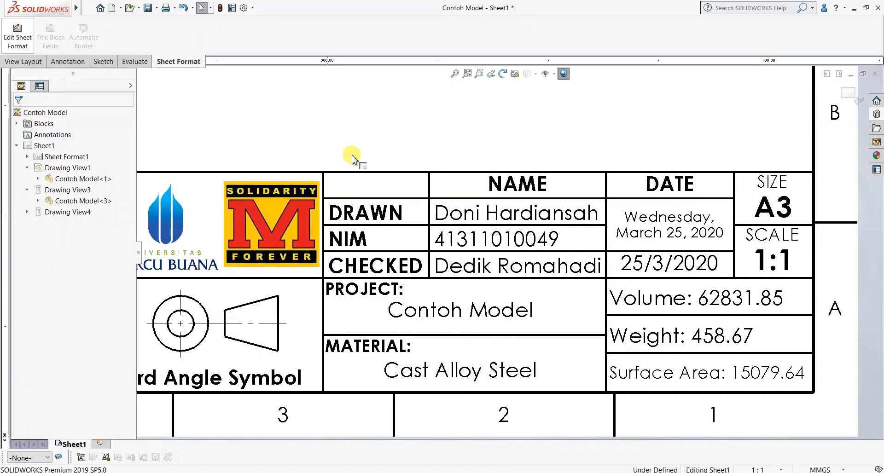
scroll(524, 258, up, 3)
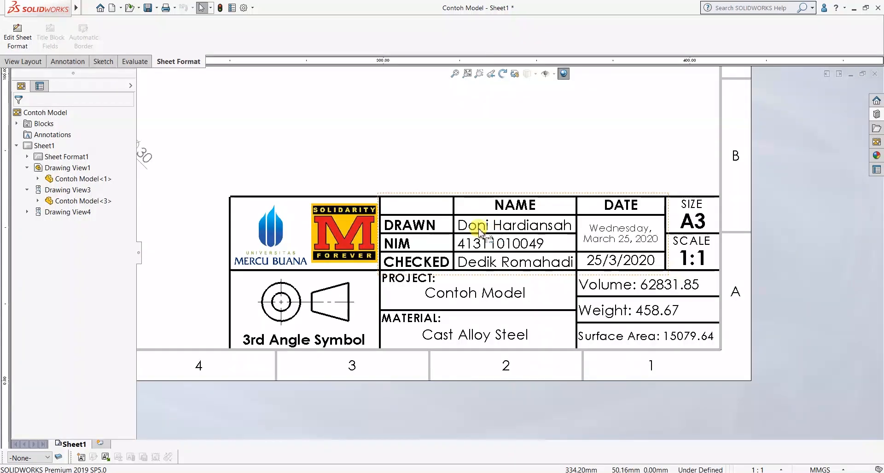
scroll(481, 262, down, 1)
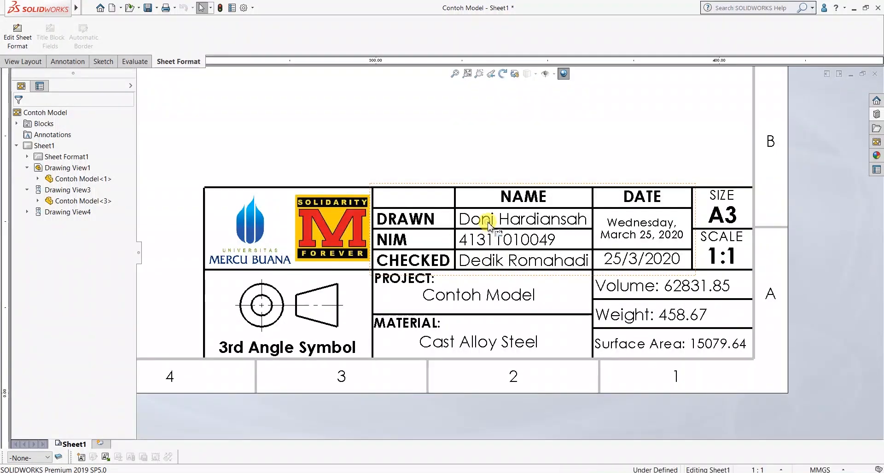
Step: Retype the drawer's correctly spelled name in the title block's Drawn field and confirm
double_click(488, 223)
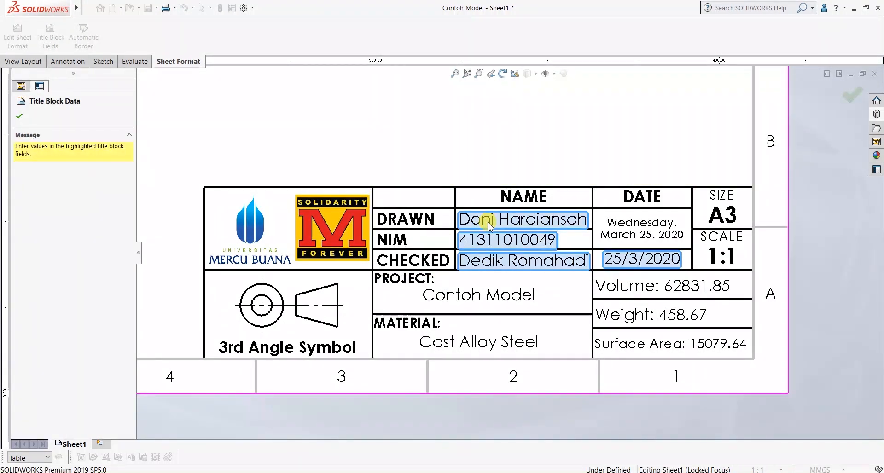
click(488, 223)
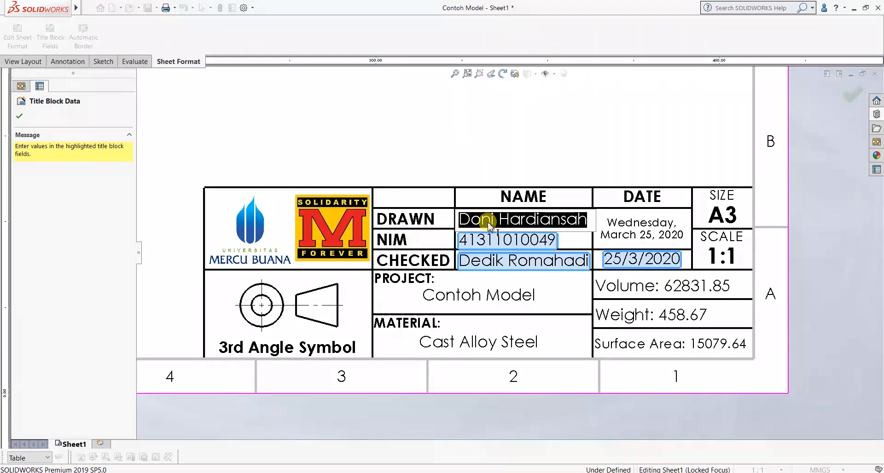
text(Da)
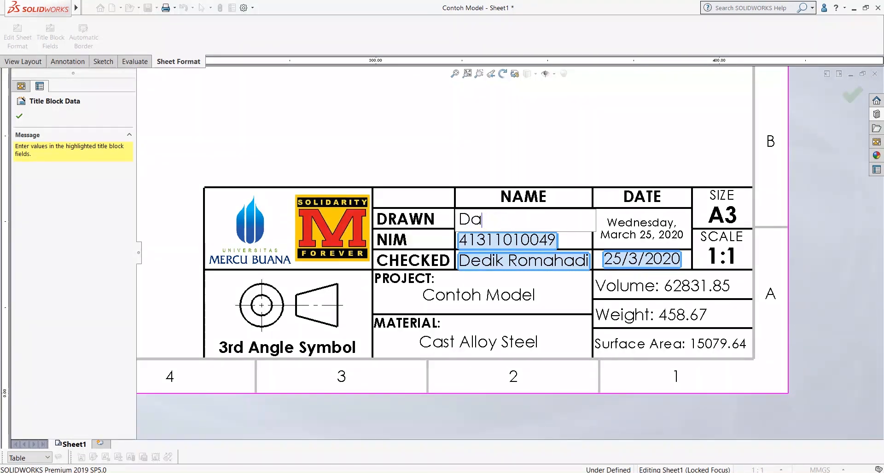
text(ni Hardiansah)
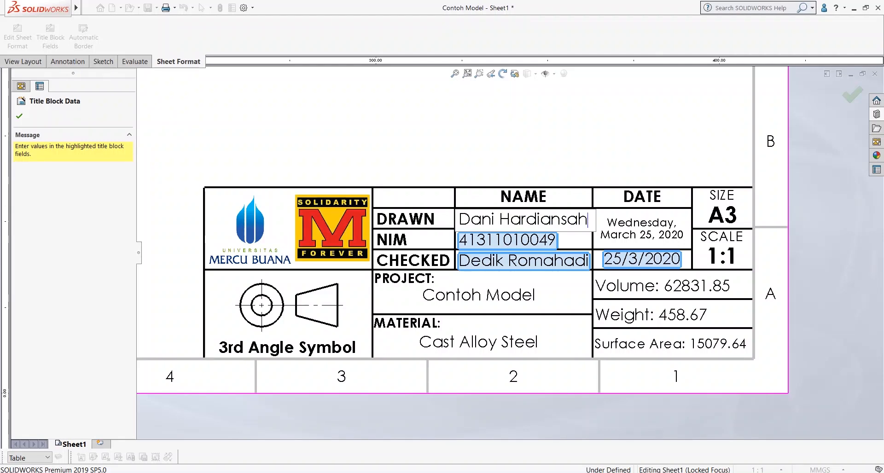
click(460, 168)
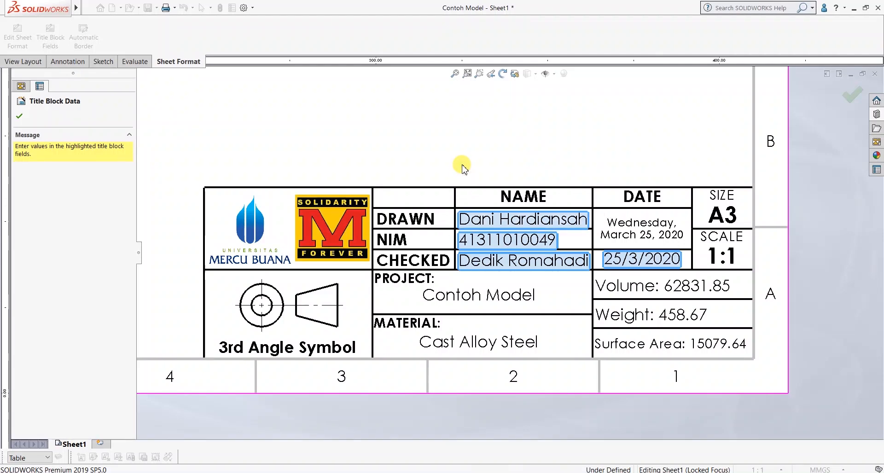
click(19, 115)
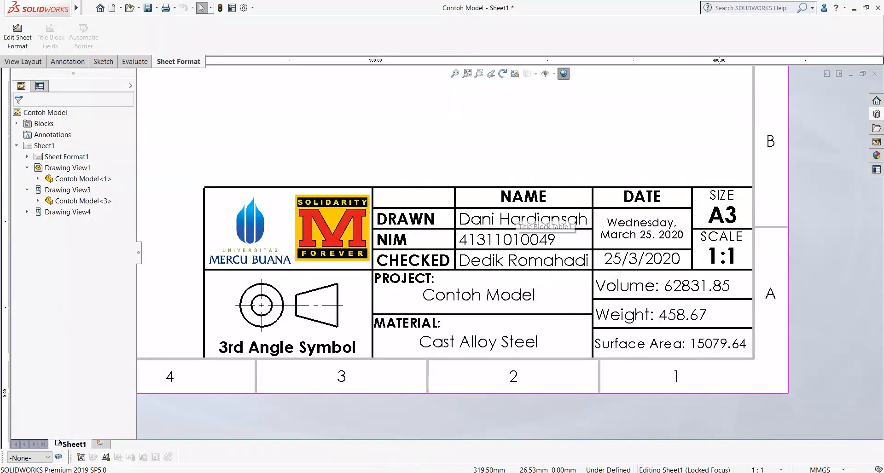
mouse_move(359, 460)
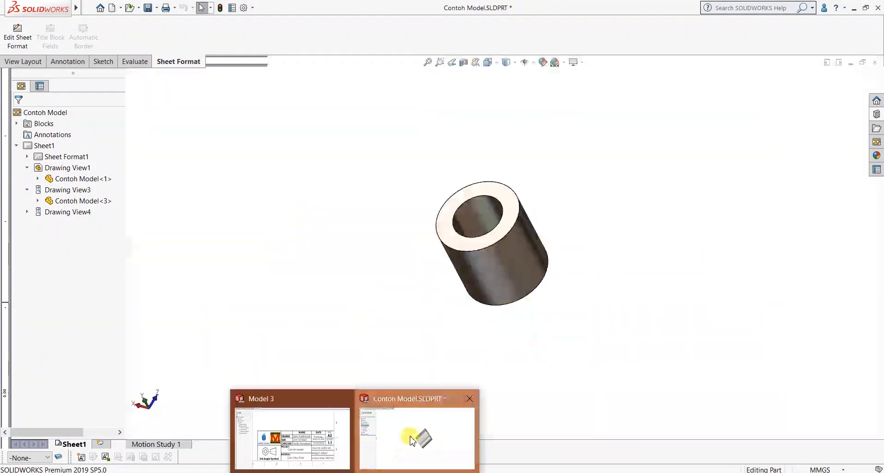
Step: Change the Contoh Model part's DrawnBy custom property to the drawer's name, then return to the drawing
click(409, 432)
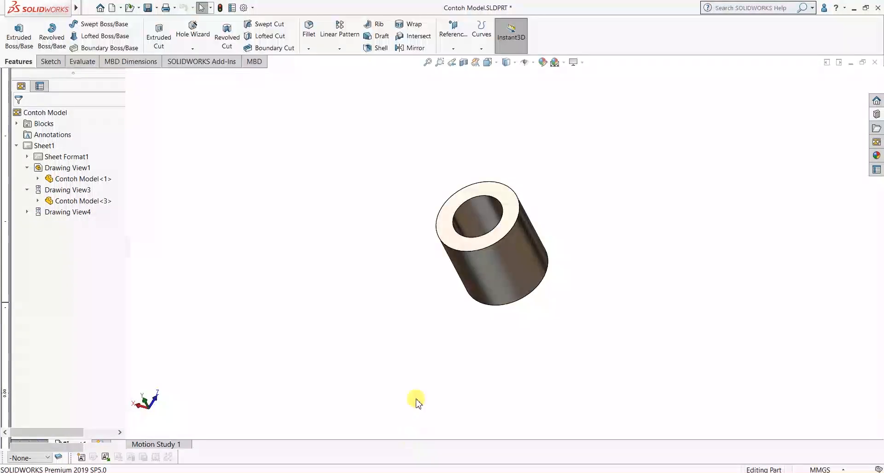
click(232, 8)
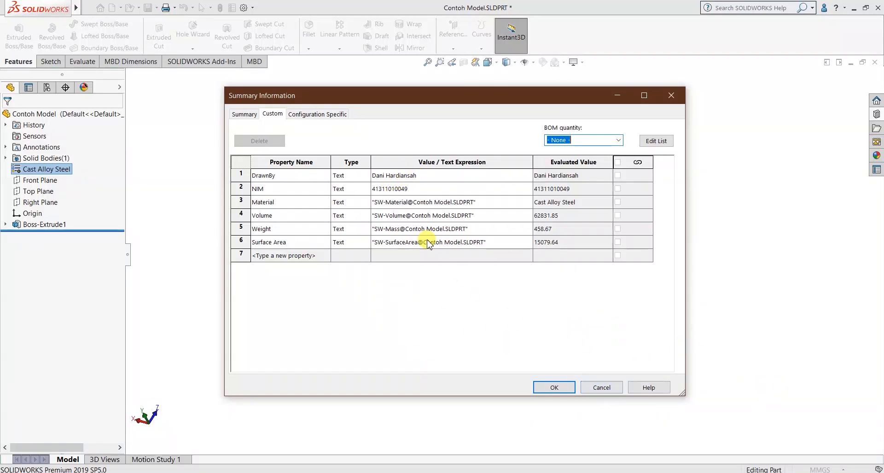
click(384, 182)
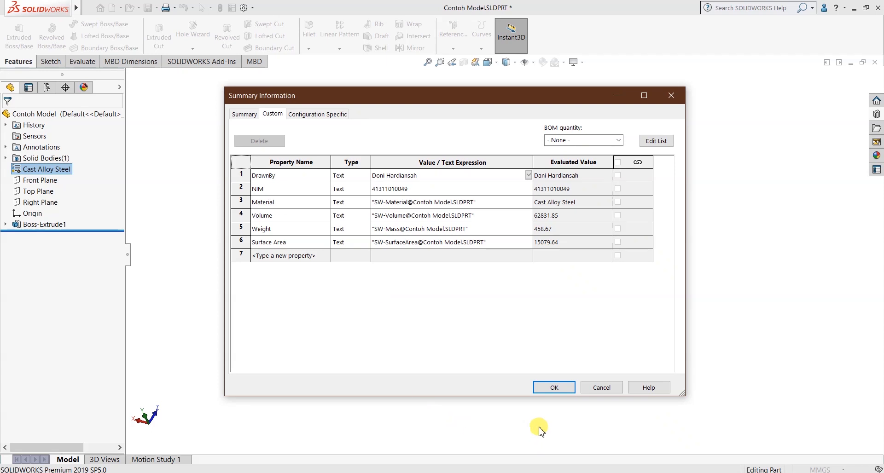
click(554, 387)
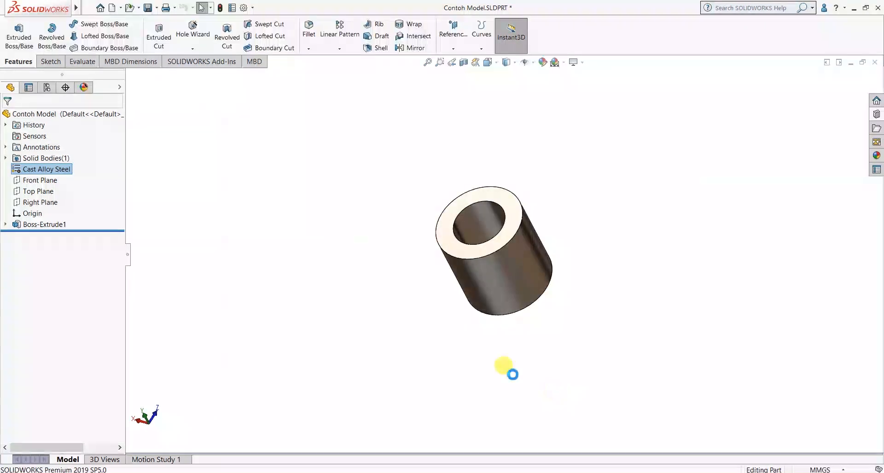
click(306, 441)
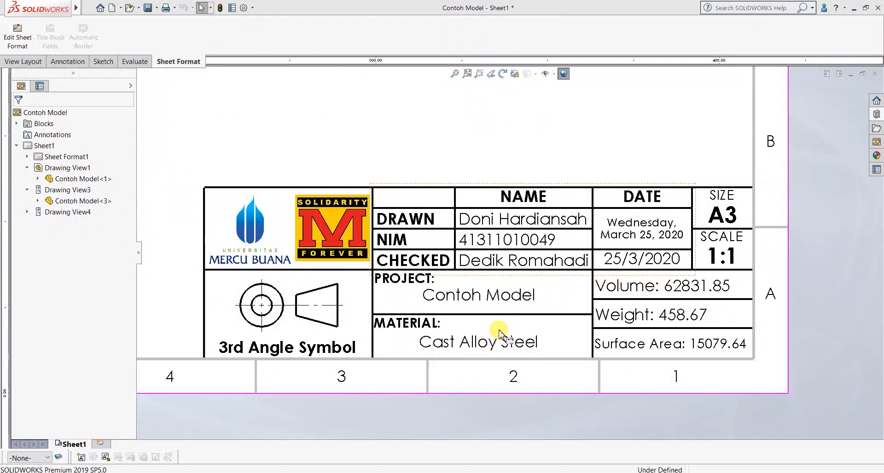
scroll(435, 302, down, 1)
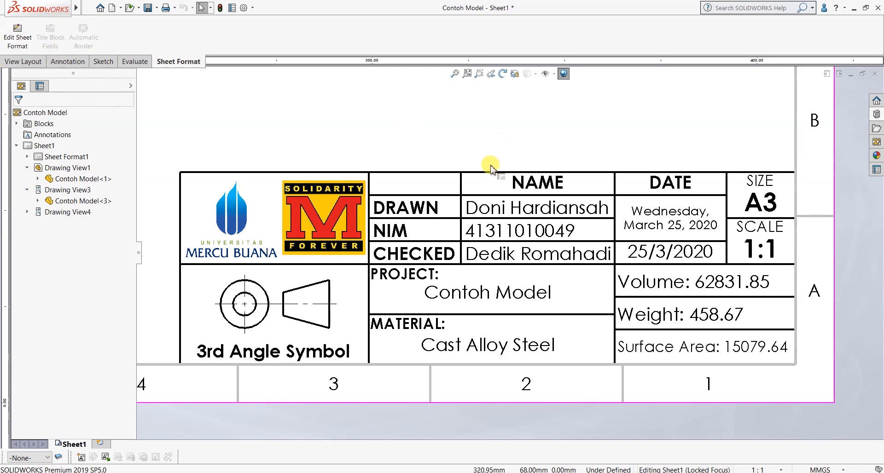
click(394, 128)
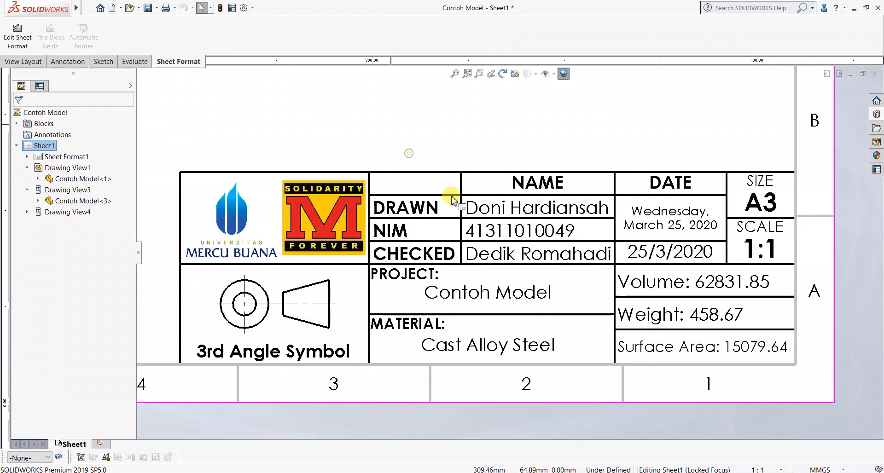
scroll(515, 241, up, 2)
scroll(521, 239, up, 2)
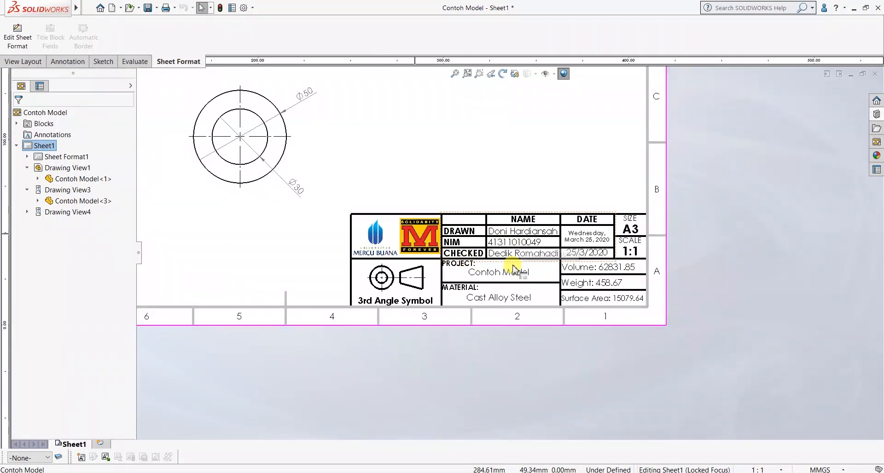
scroll(415, 253, down, 2)
scroll(474, 322, up, 1)
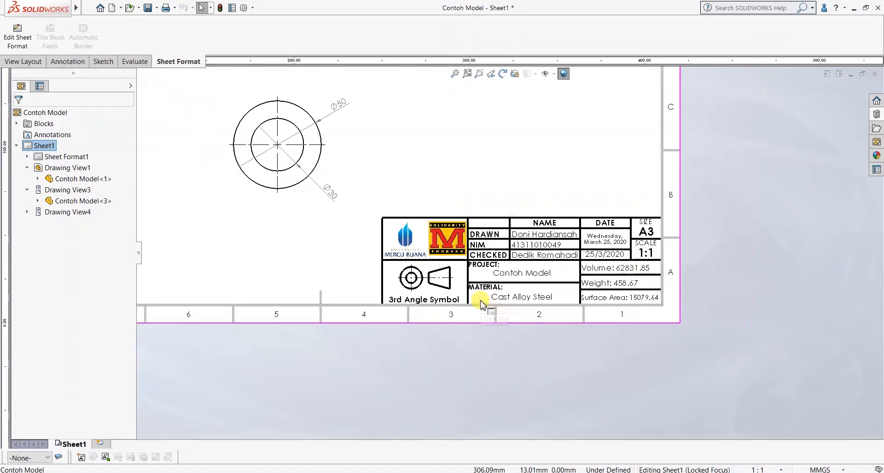
scroll(478, 203, up, 1)
scroll(493, 198, up, 2)
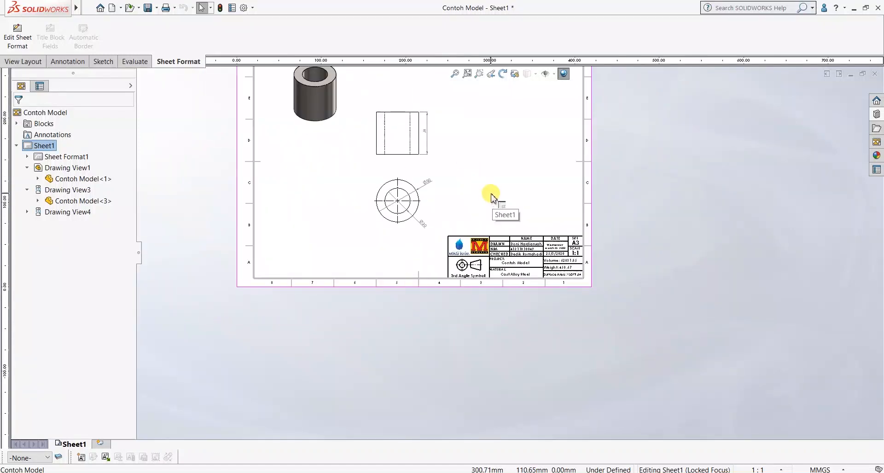